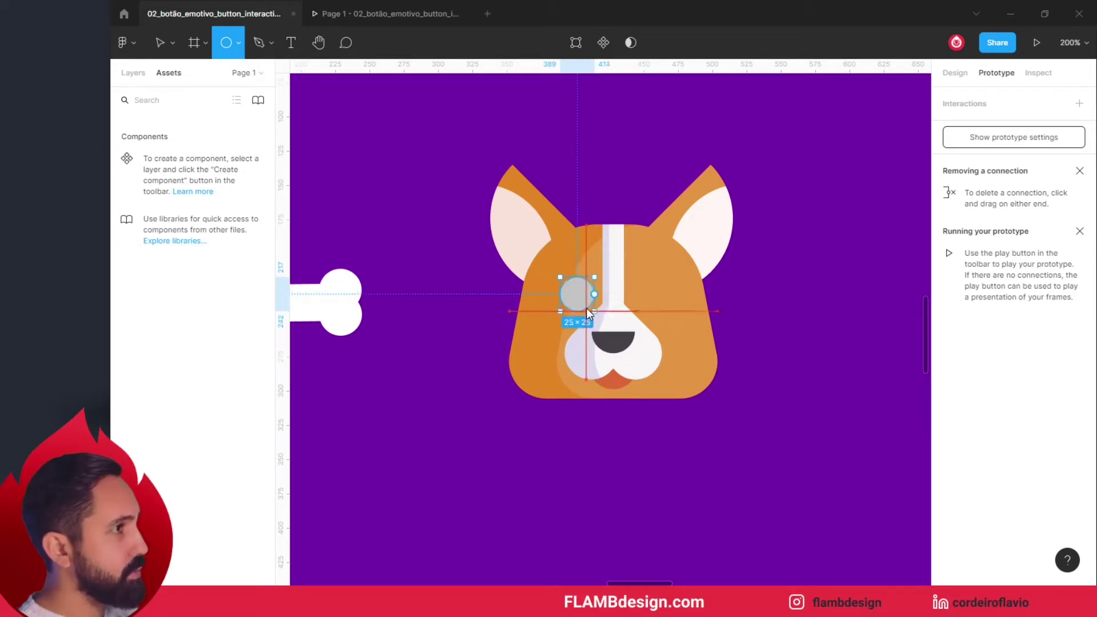
Step: Apply the white color style to the 25 × 25 eye circle on the dog's face
left_click(965, 77)
left_click(962, 401)
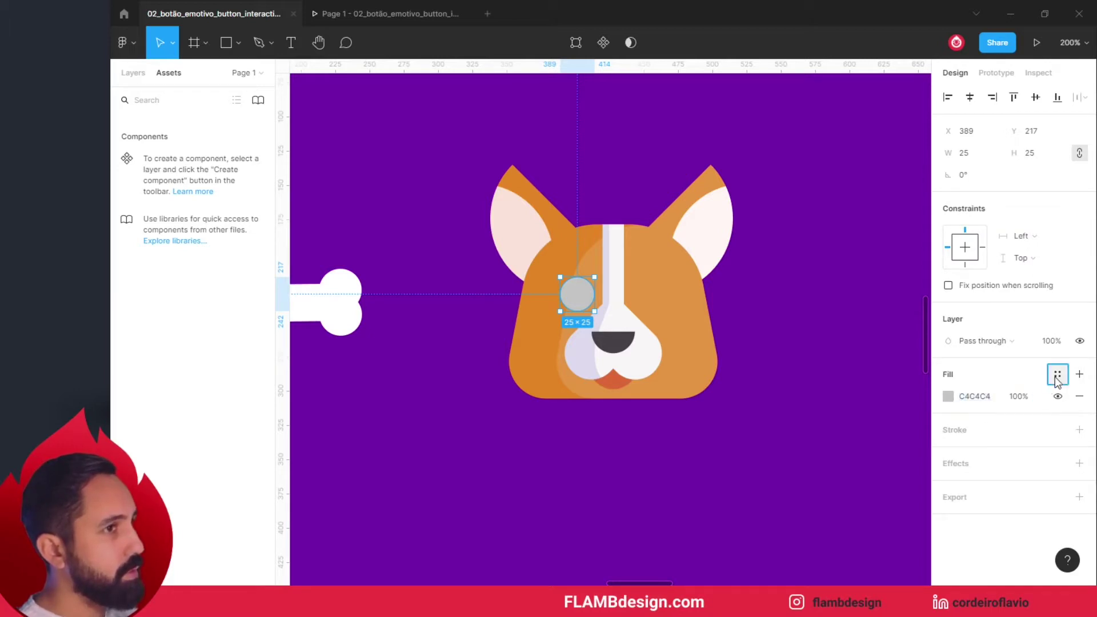
left_click(1057, 374)
left_click(971, 397)
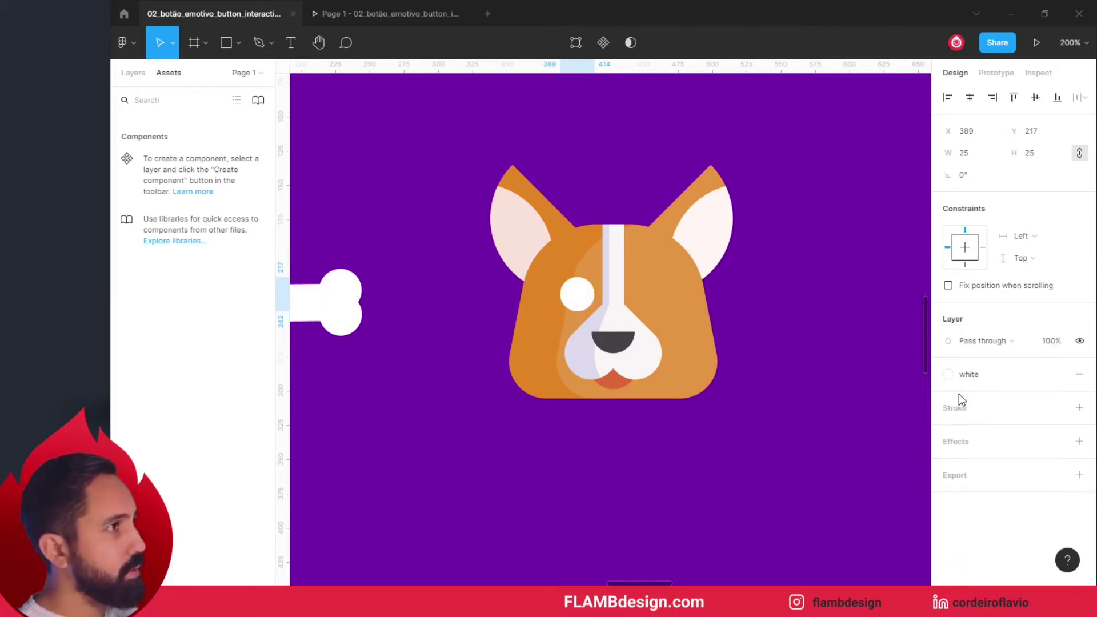
Step: Duplicate the white eye circle in place, shrink the copy to 19 × 19 and position it inside the original
left_click(578, 289)
left_click(583, 286)
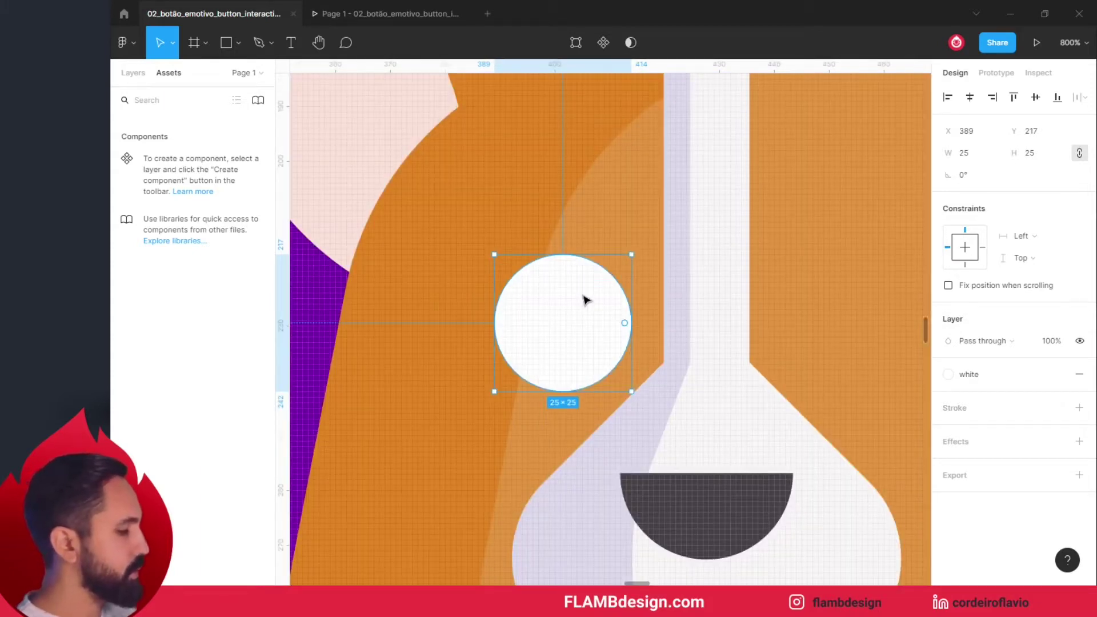
key("ctrl+v")
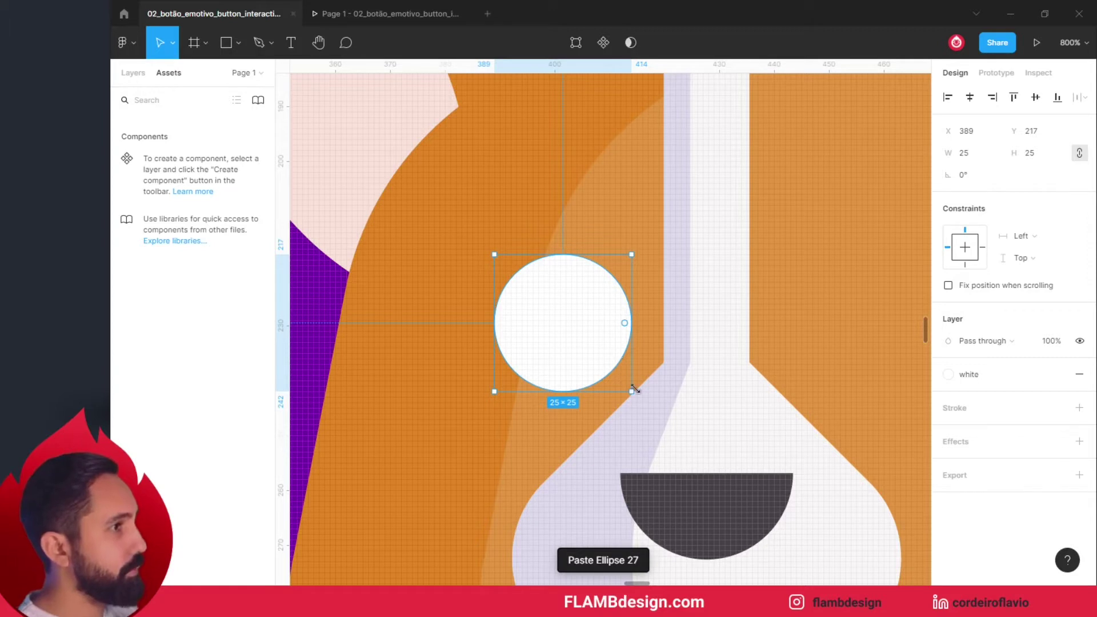
left_click_drag(633, 393, 596, 360)
left_click_drag(560, 311, 575, 323)
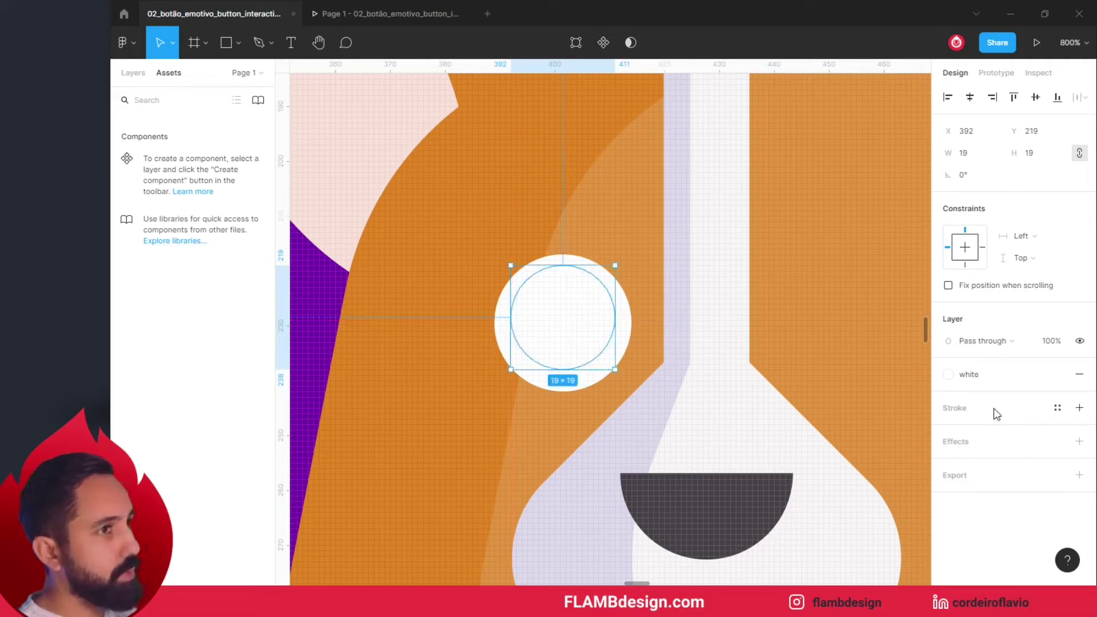
Step: Fill the inner circle with the chumbo/dark color style and center it within the white eye
left_click(986, 374)
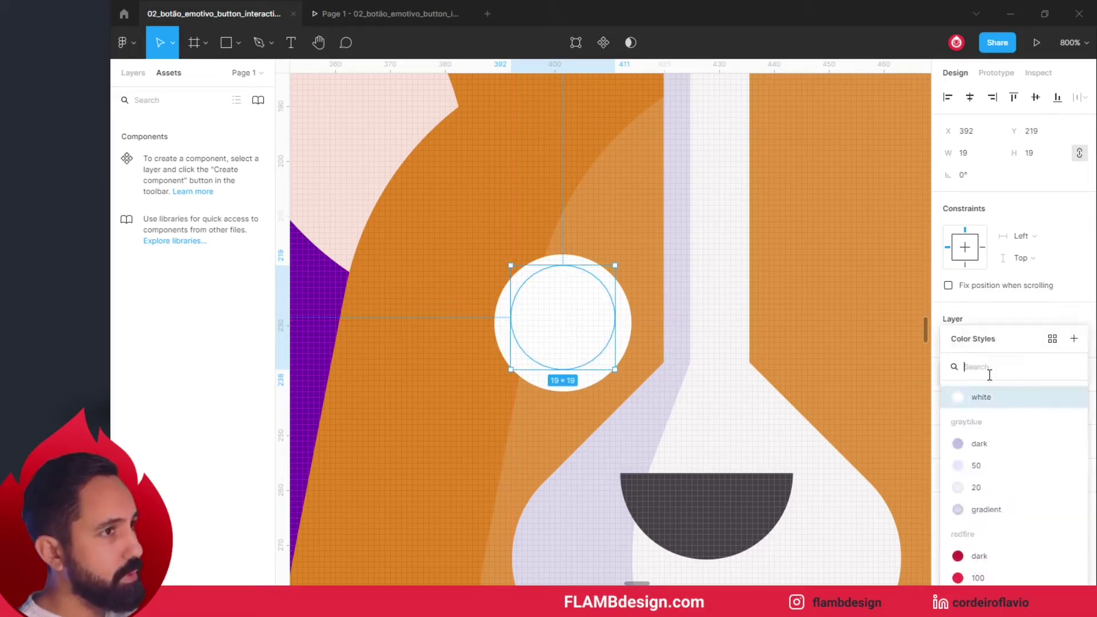
scroll(983, 489, "down", 2)
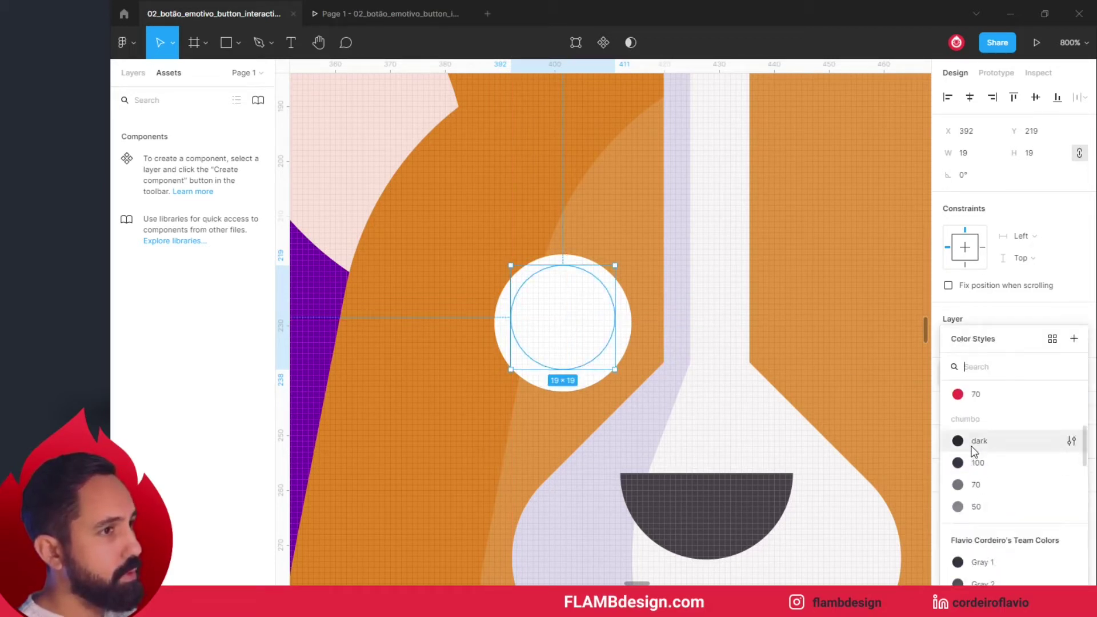
left_click(974, 445)
left_click_drag(589, 325, 581, 332)
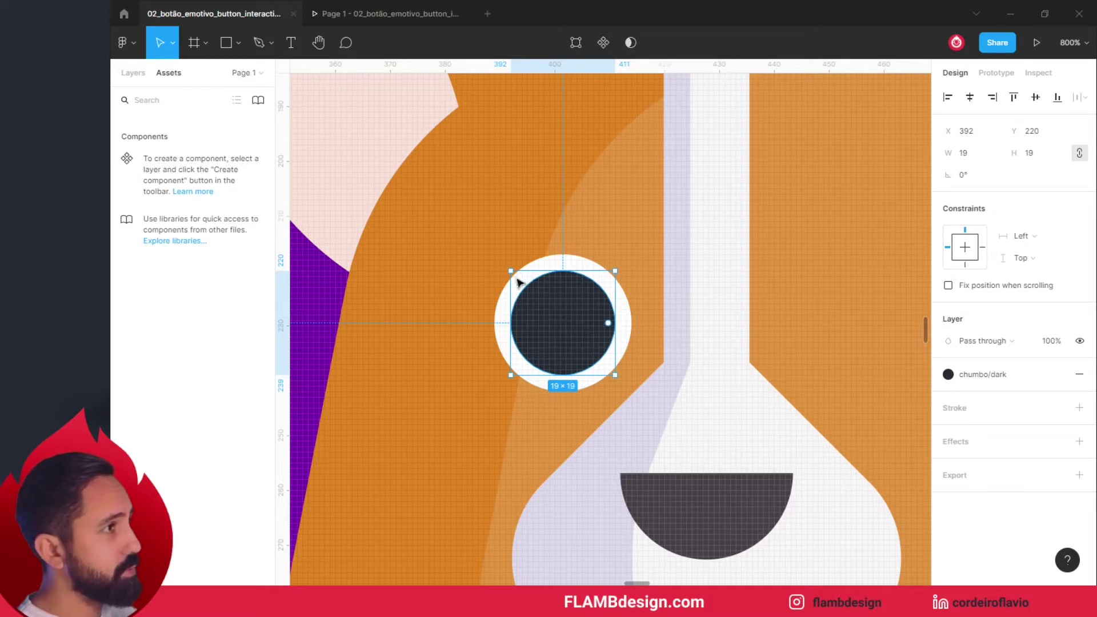
Step: Shrink the dark pupil to 17 × 17 and shift it toward the snout, at X 395, Y 221
left_click_drag(521, 277, 521, 280)
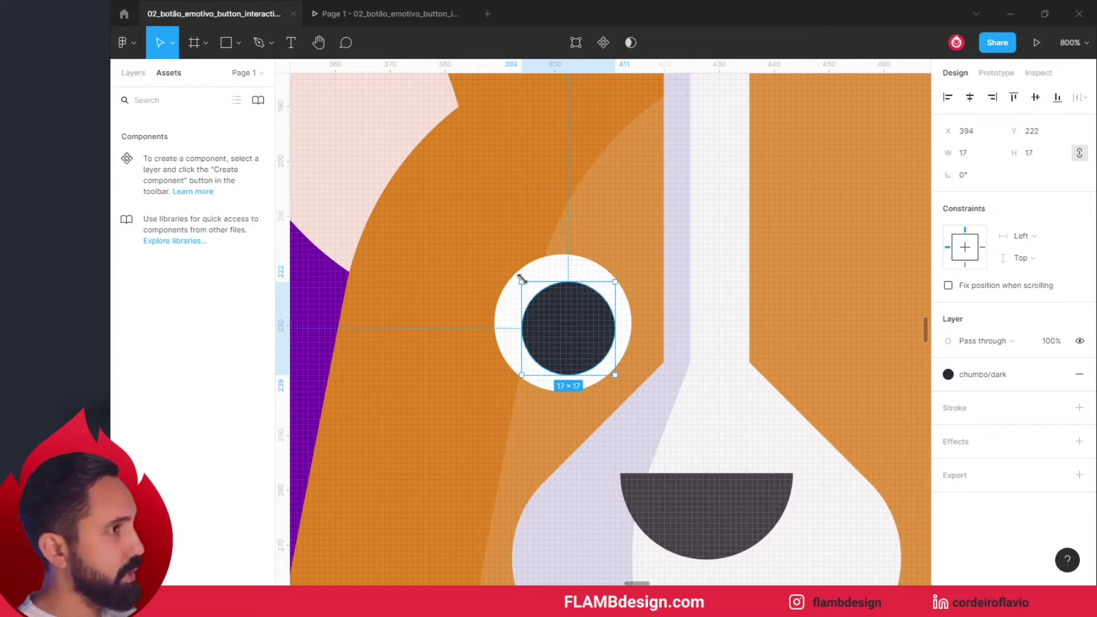
left_click_drag(577, 304, 587, 304)
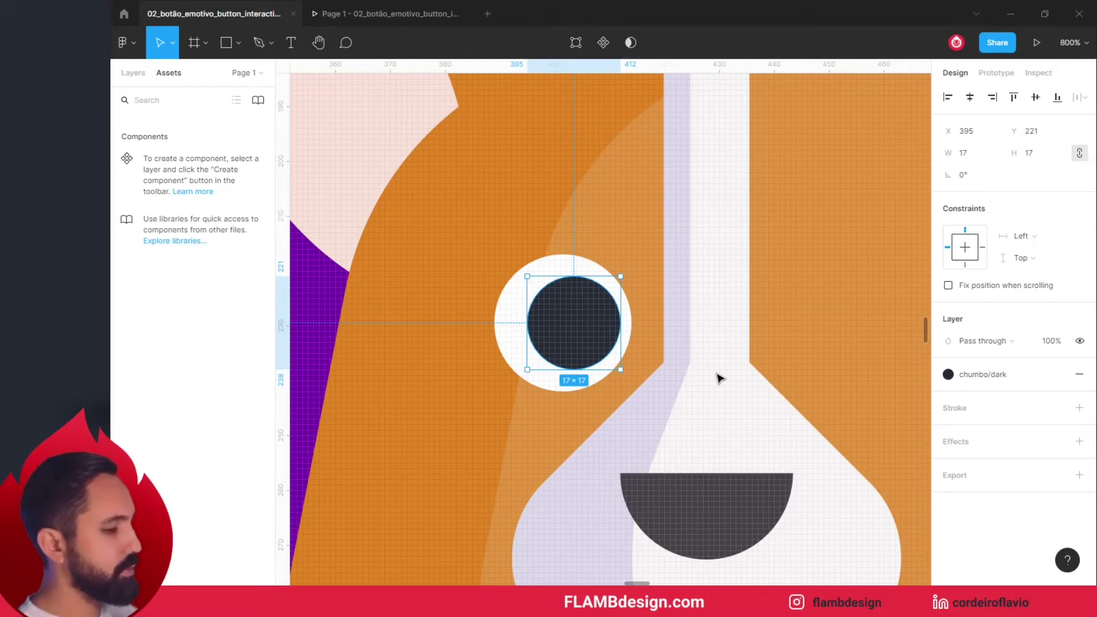
key("shift+0")
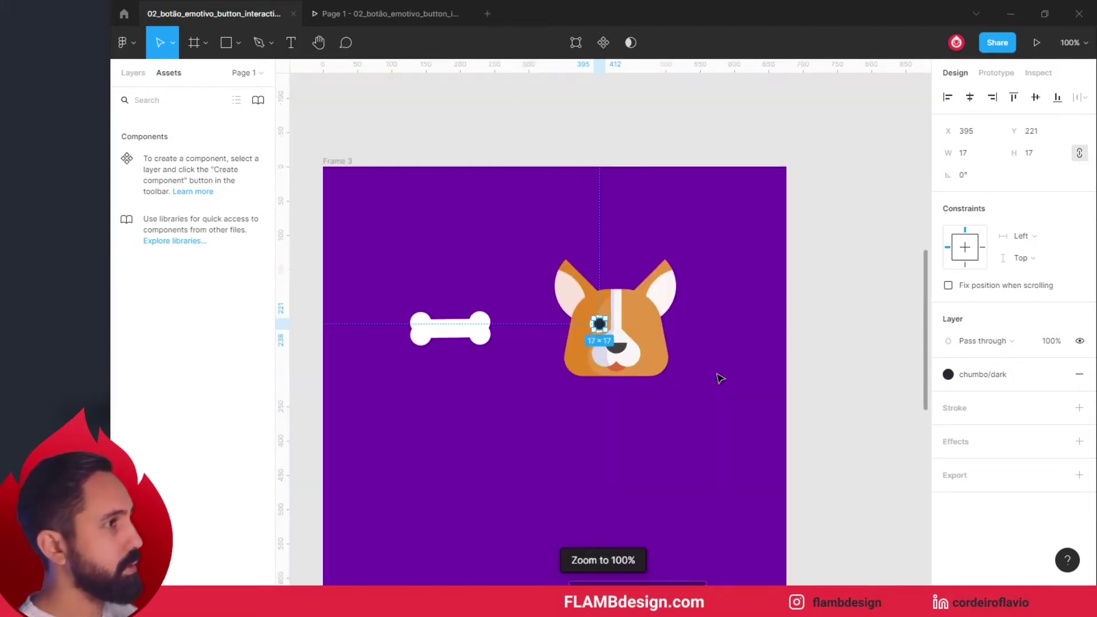
left_click(814, 330)
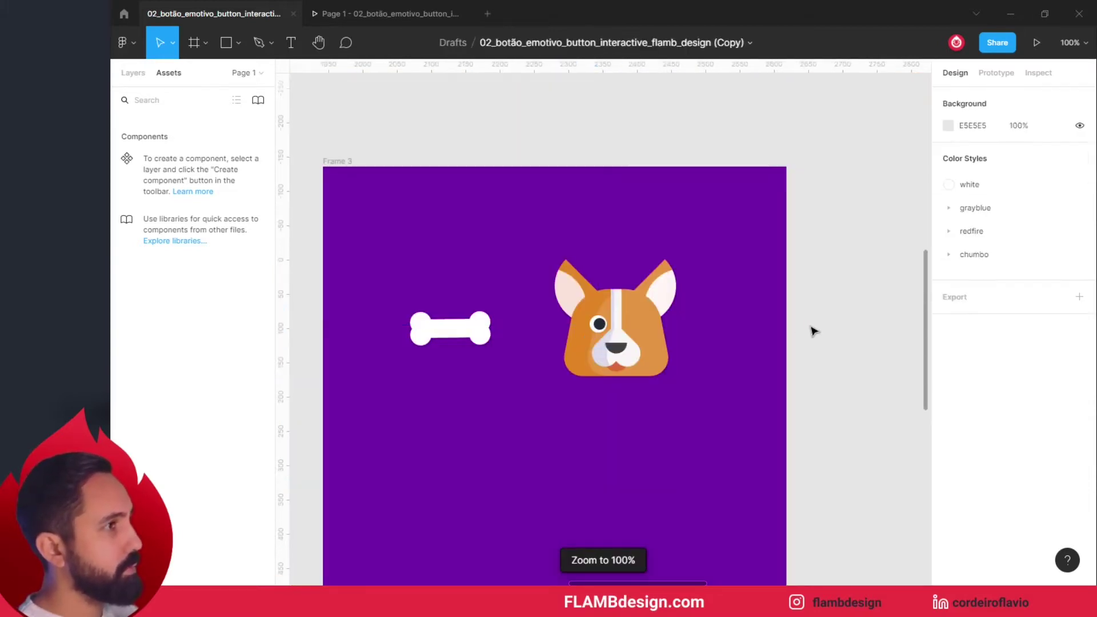
Step: Nudge the dark pupil one pixel away from the snout, to X 394
left_click(615, 325)
left_click(616, 325)
left_click(606, 329)
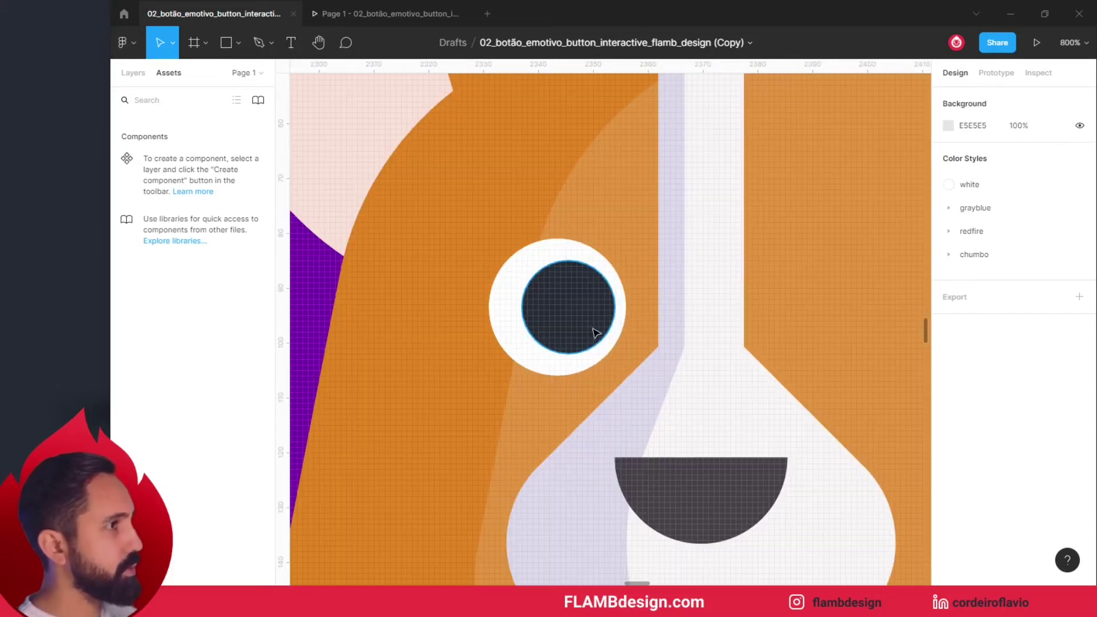
left_click(595, 323)
key("Left")
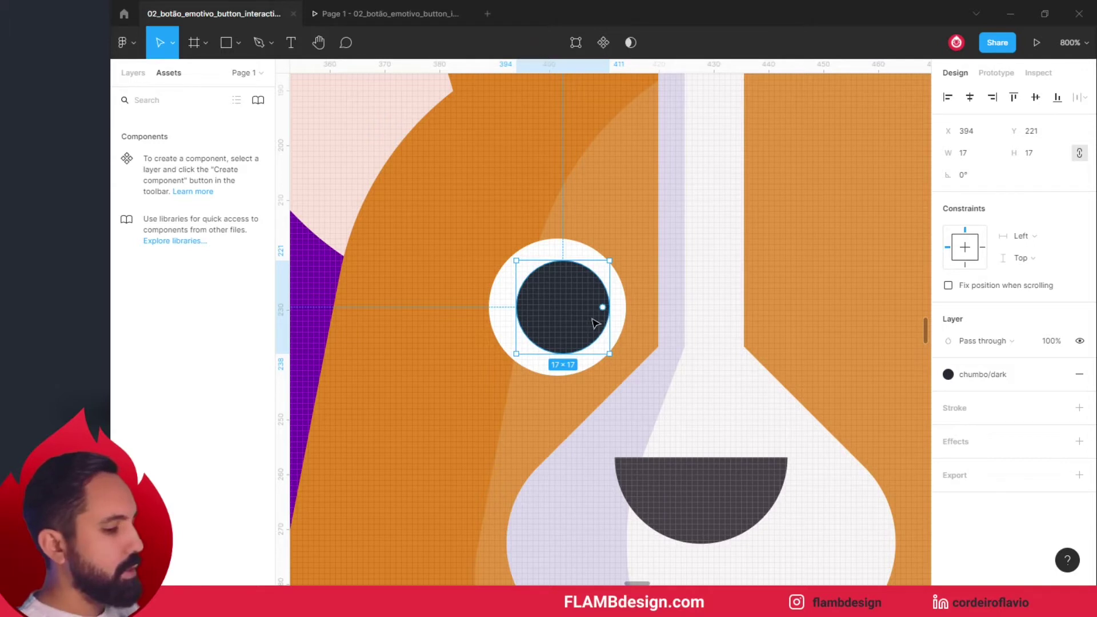
key("minus")
key("minus")
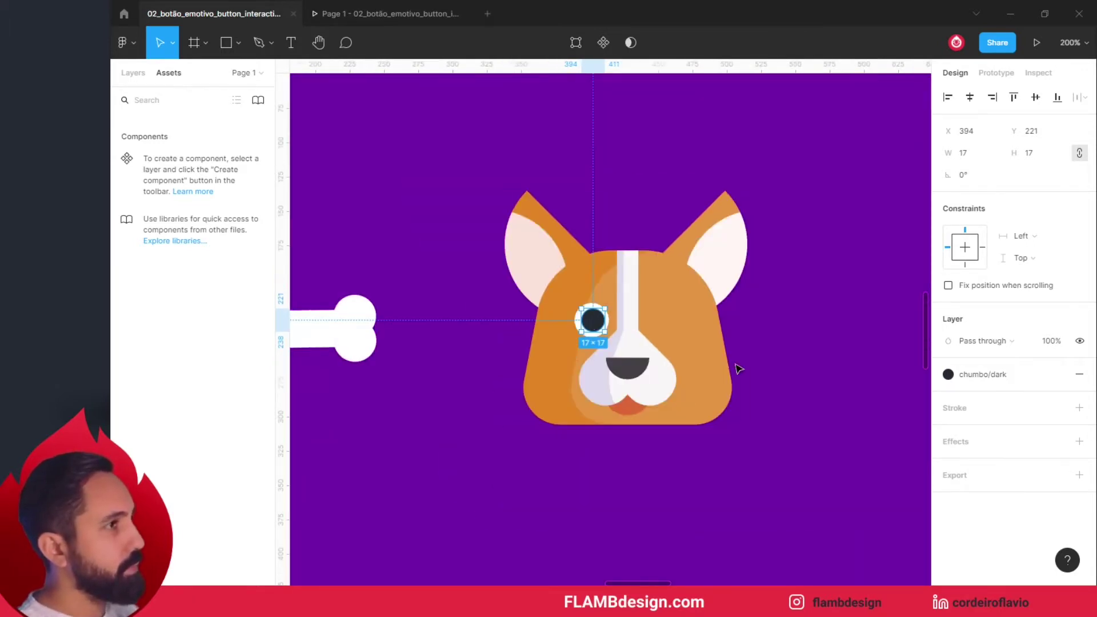
left_click(768, 348)
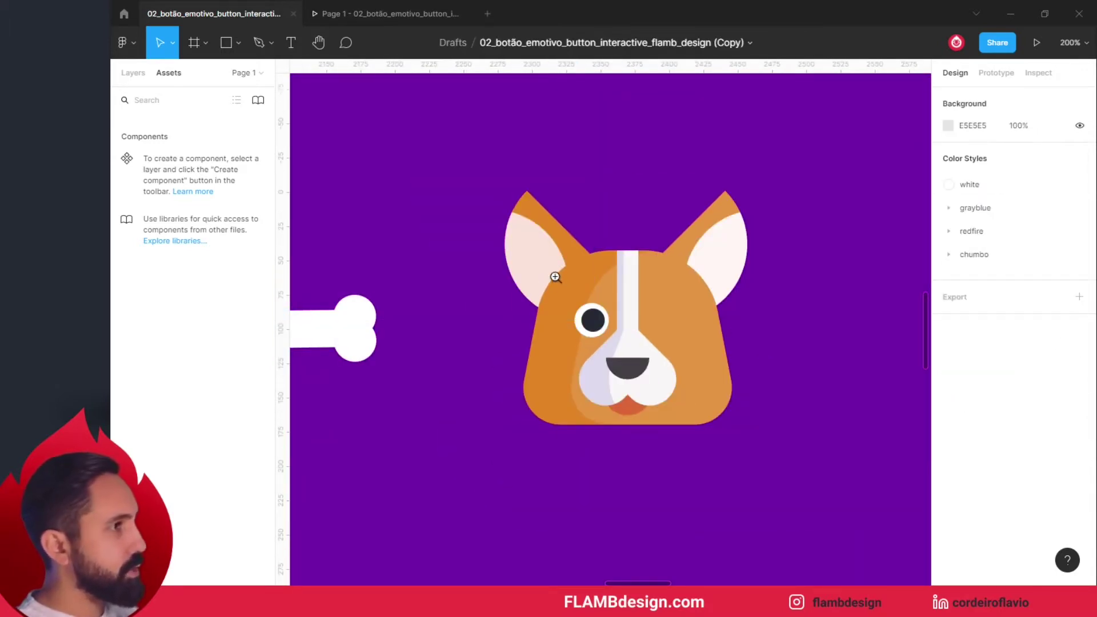
Step: Shrink the dark pupil to 15 × 15 around its center
left_click(563, 309)
left_click(629, 330)
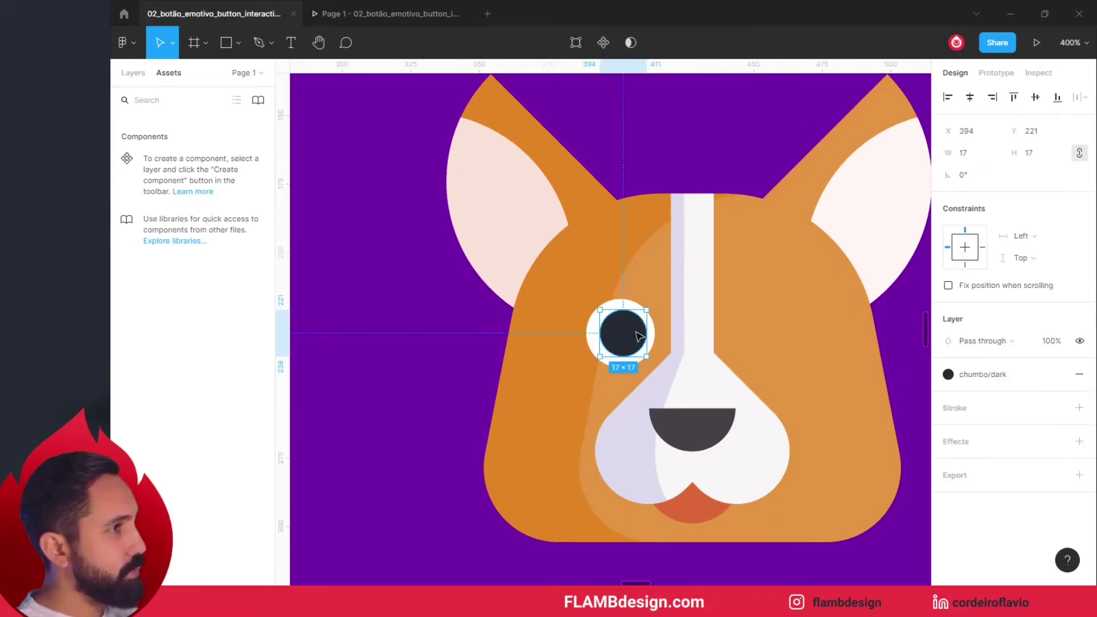
left_click(635, 330)
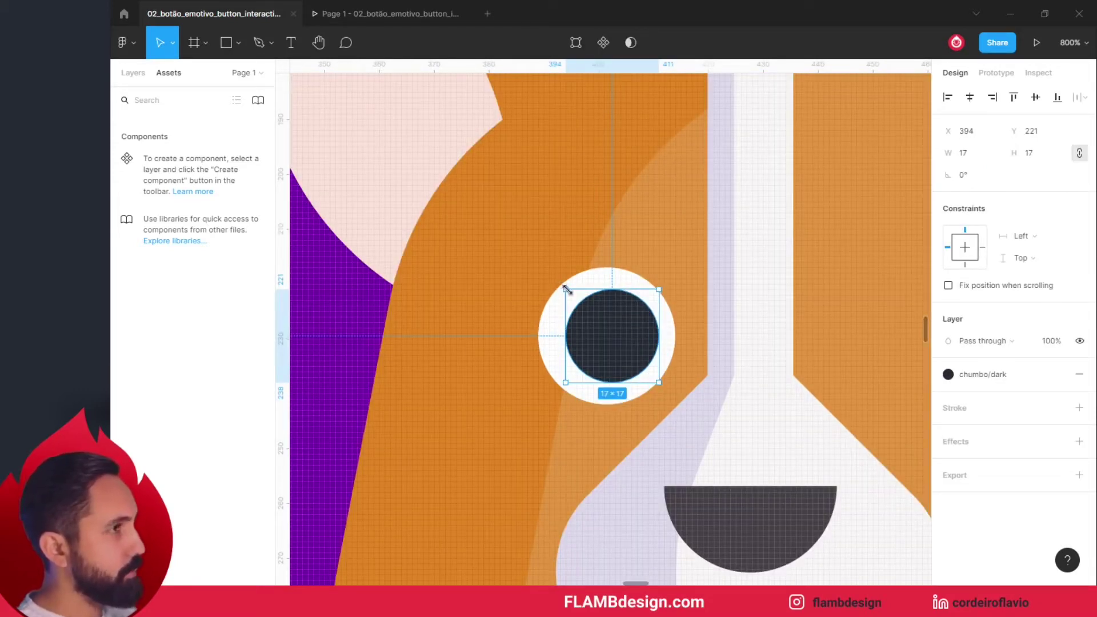
left_click_drag(567, 291, 571, 295)
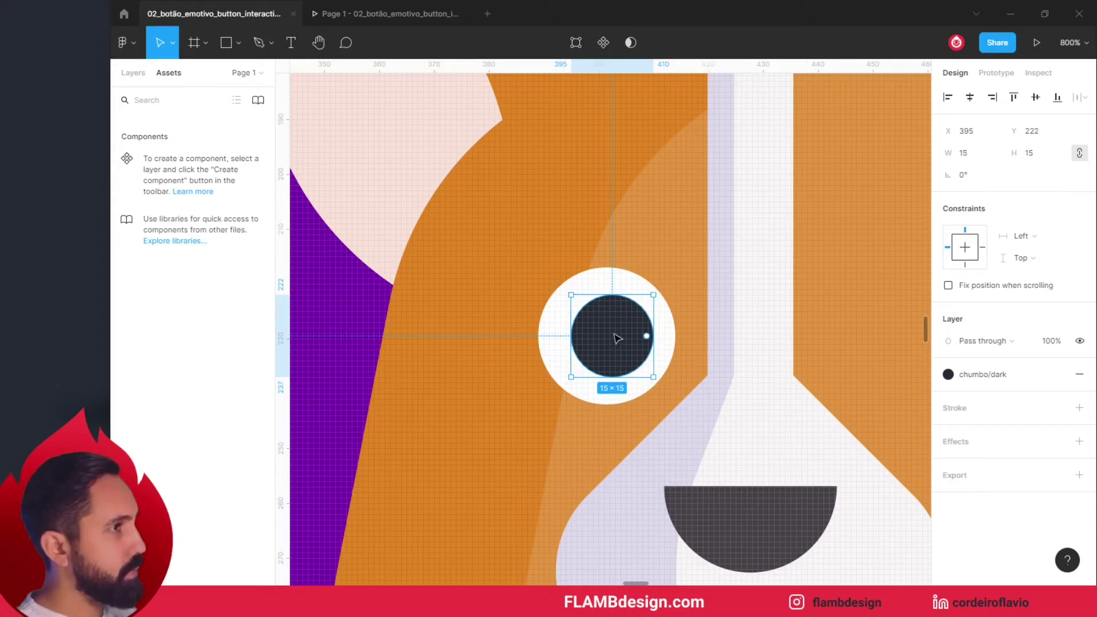
key("minus")
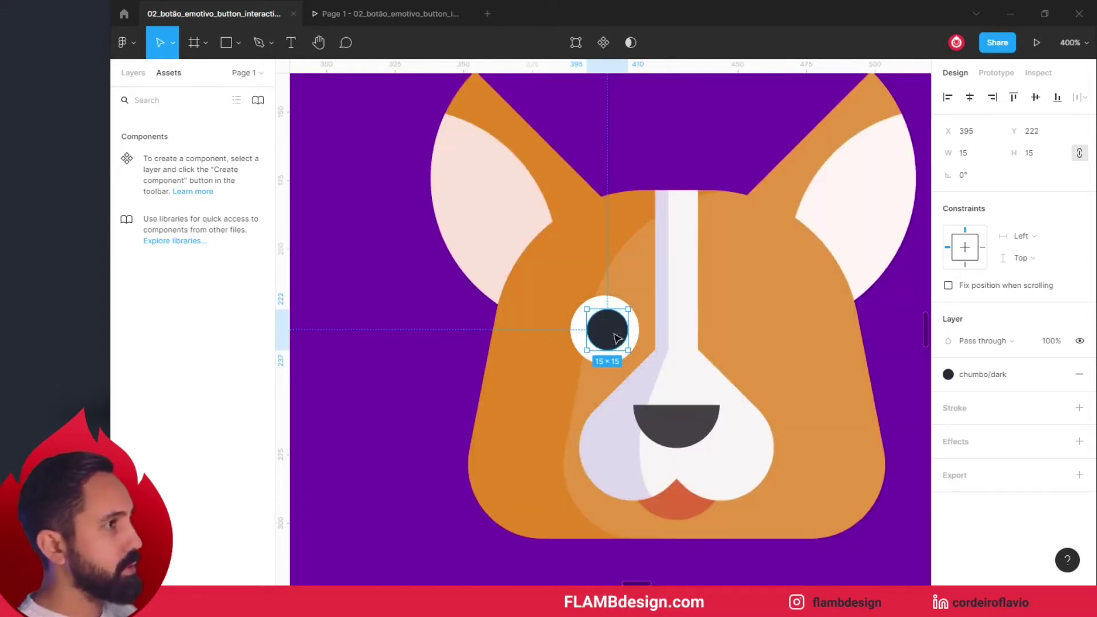
left_click(460, 293)
Step: Duplicate the white eye and its pupil to the other side of the snout and rotate the copy 180°
left_click(617, 338)
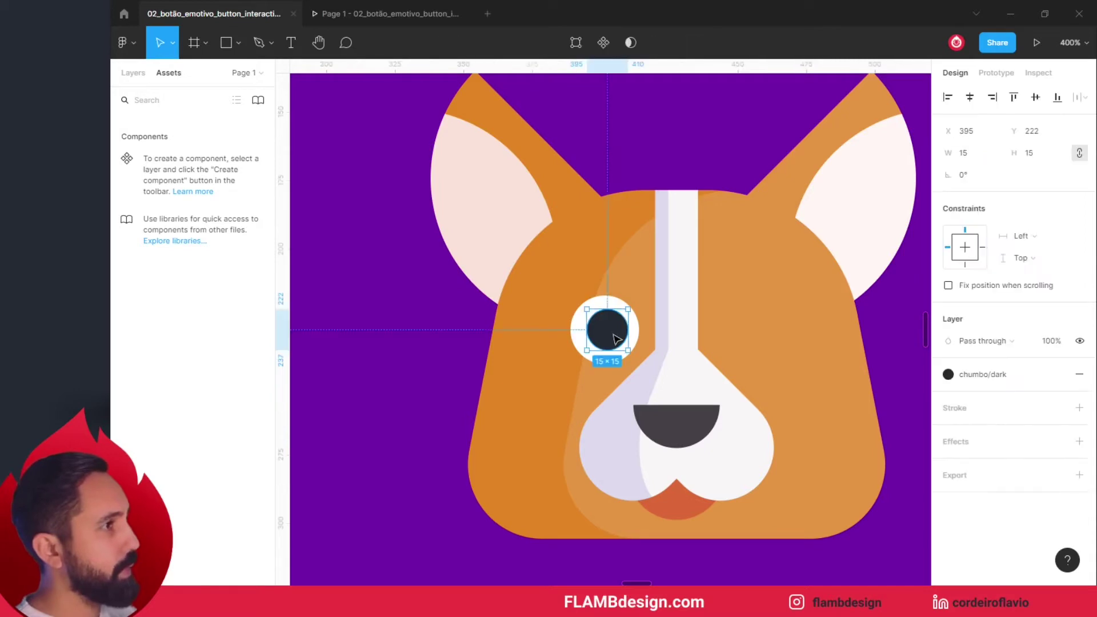
left_click(578, 339, "shift")
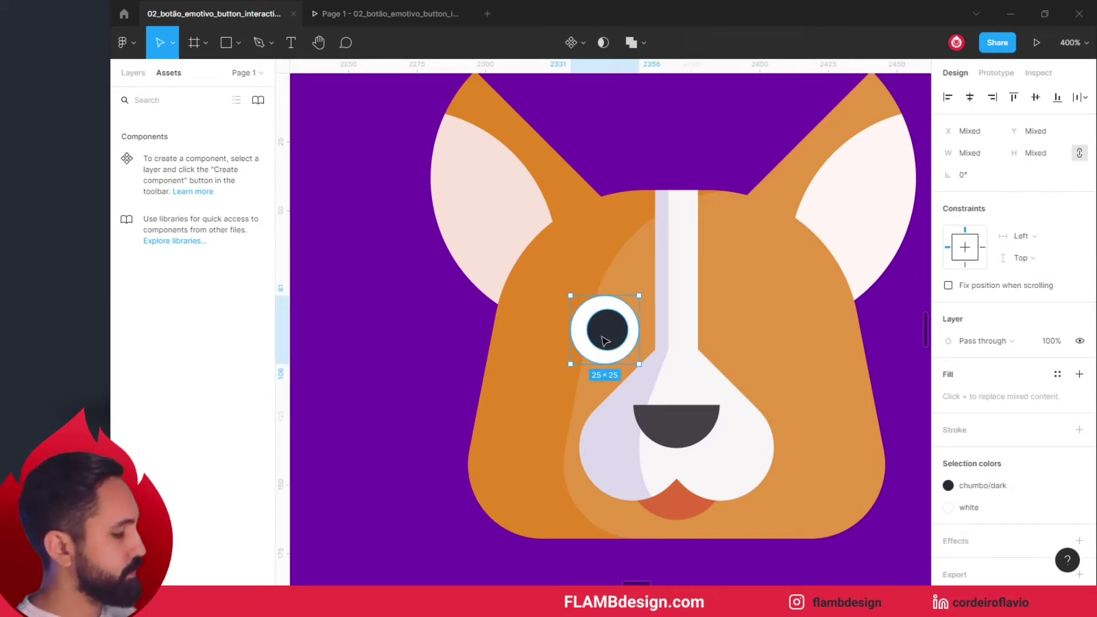
left_click_drag(604, 341, 755, 350)
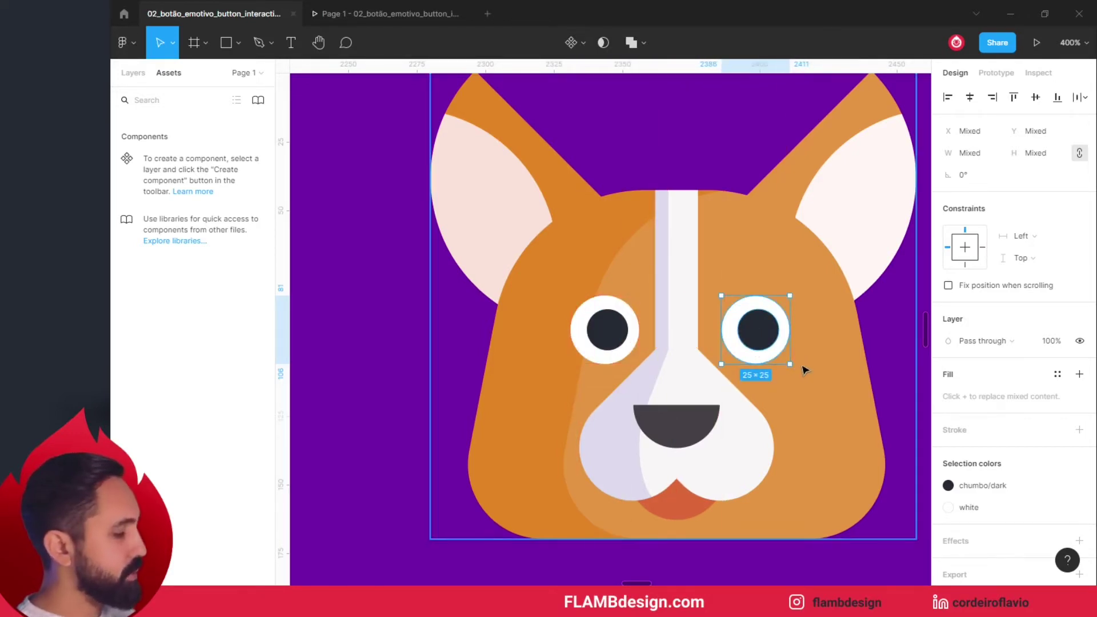
left_click_drag(795, 362, 707, 287)
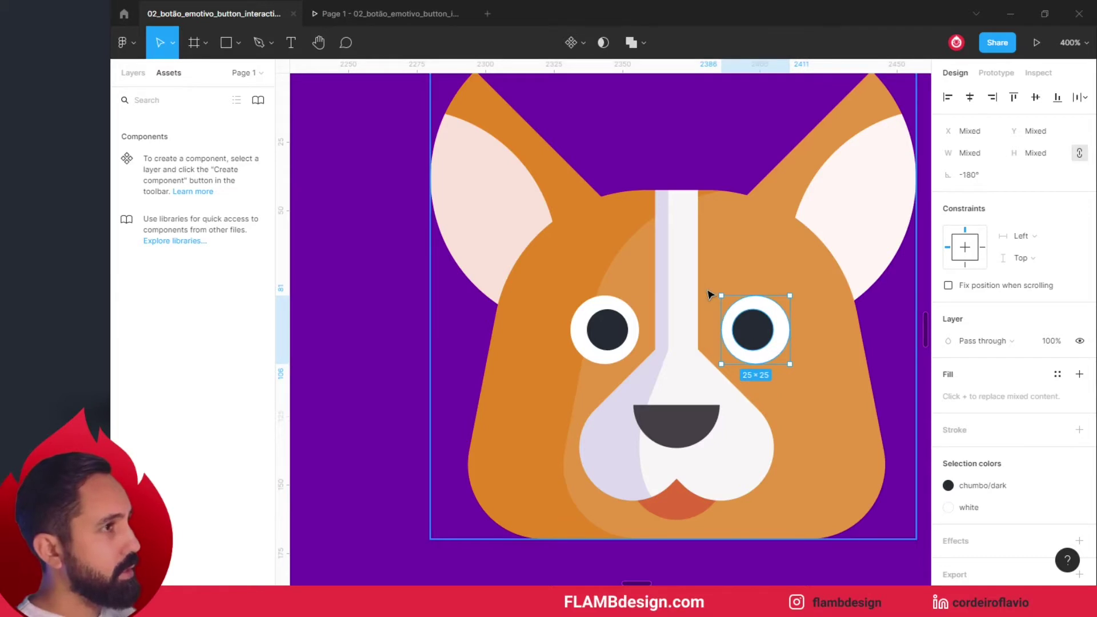
left_click(374, 356)
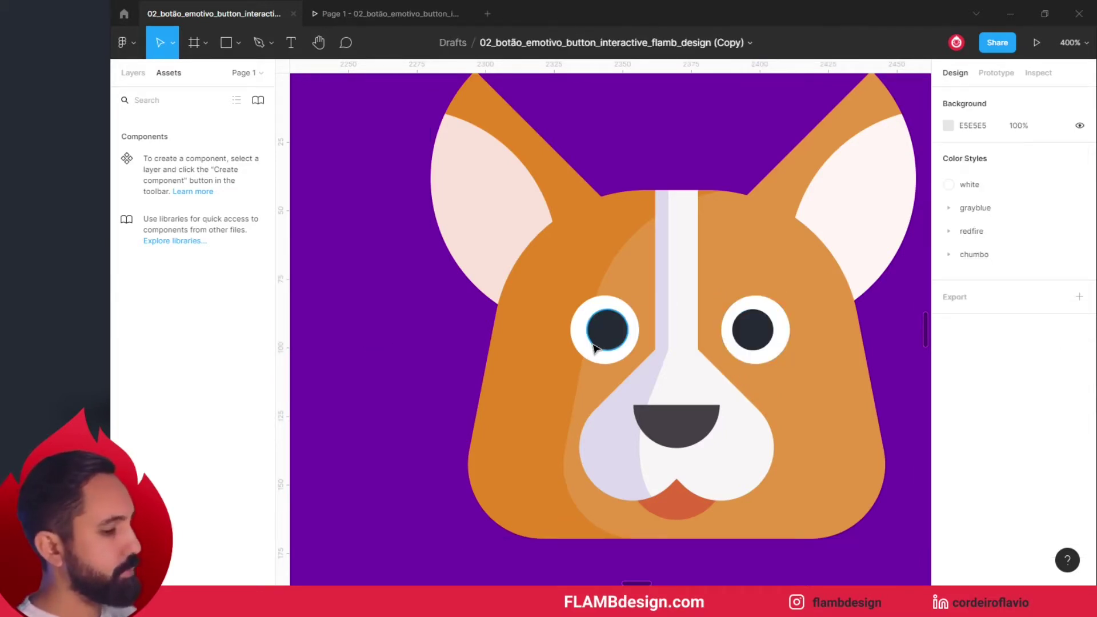
Step: Try moving both pupils one pixel closer to the snout
key("minus")
key("minus")
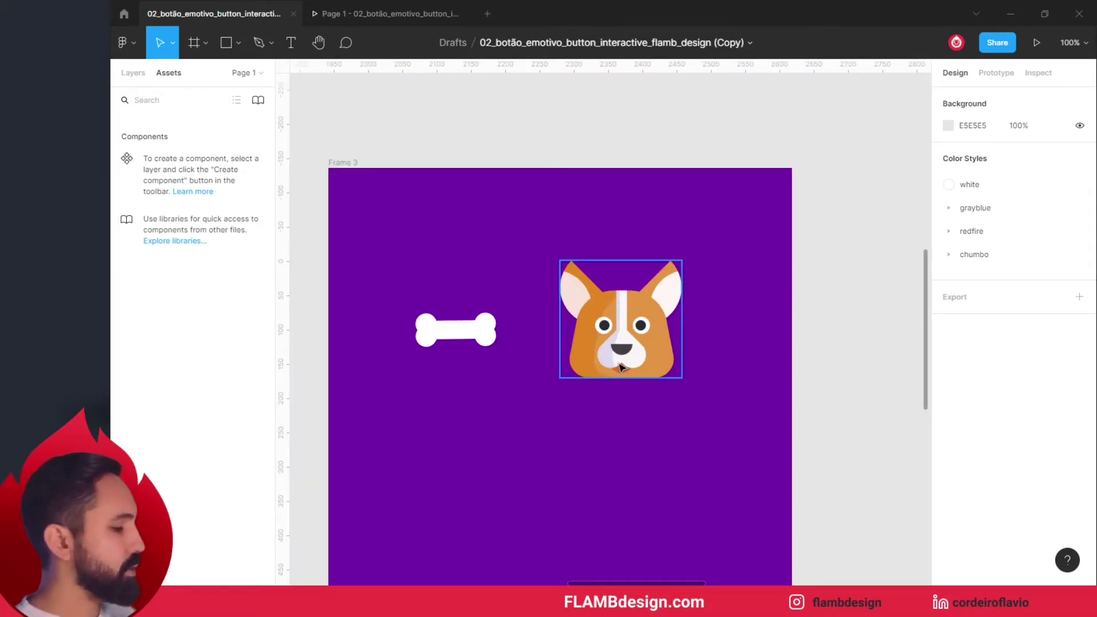
left_click(605, 329)
left_click(609, 328)
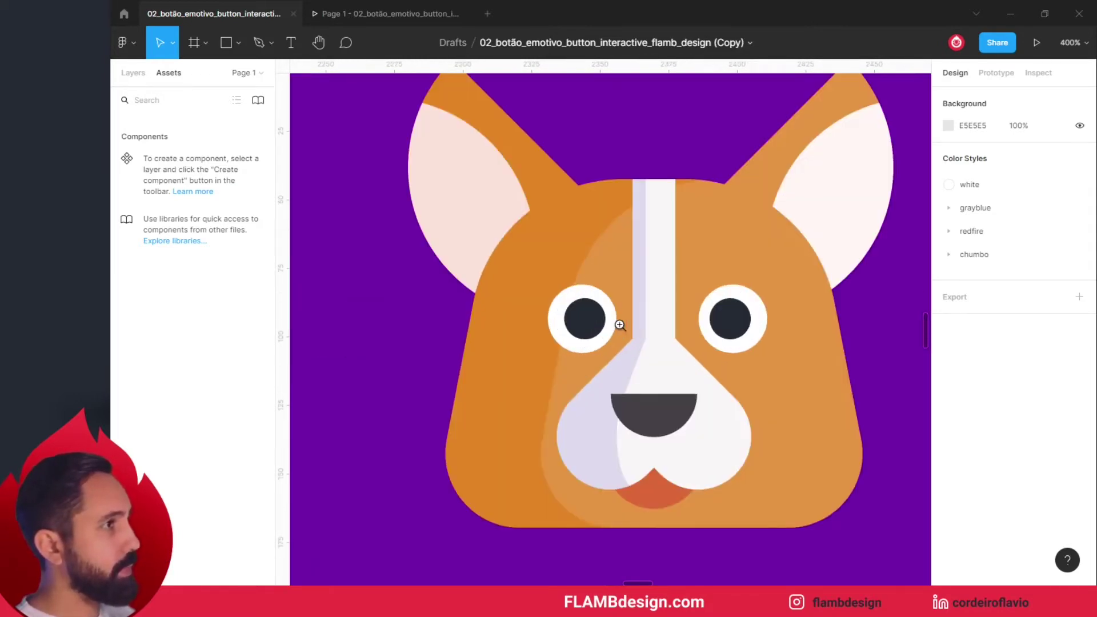
left_click(617, 324)
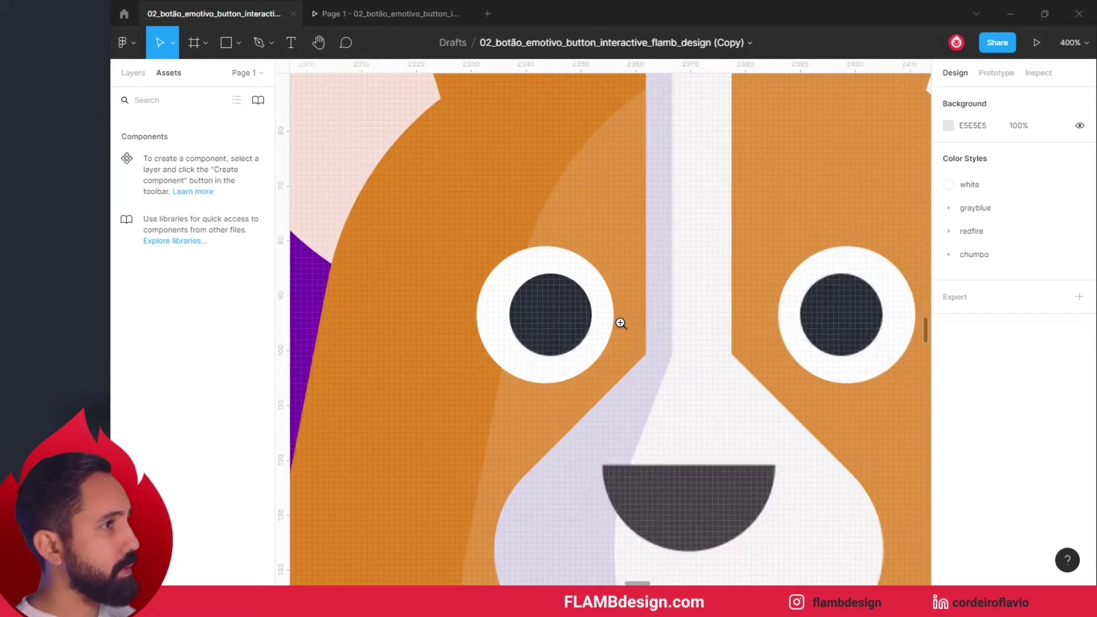
left_click(575, 332)
left_click_drag(575, 332, 581, 331)
left_click(825, 320)
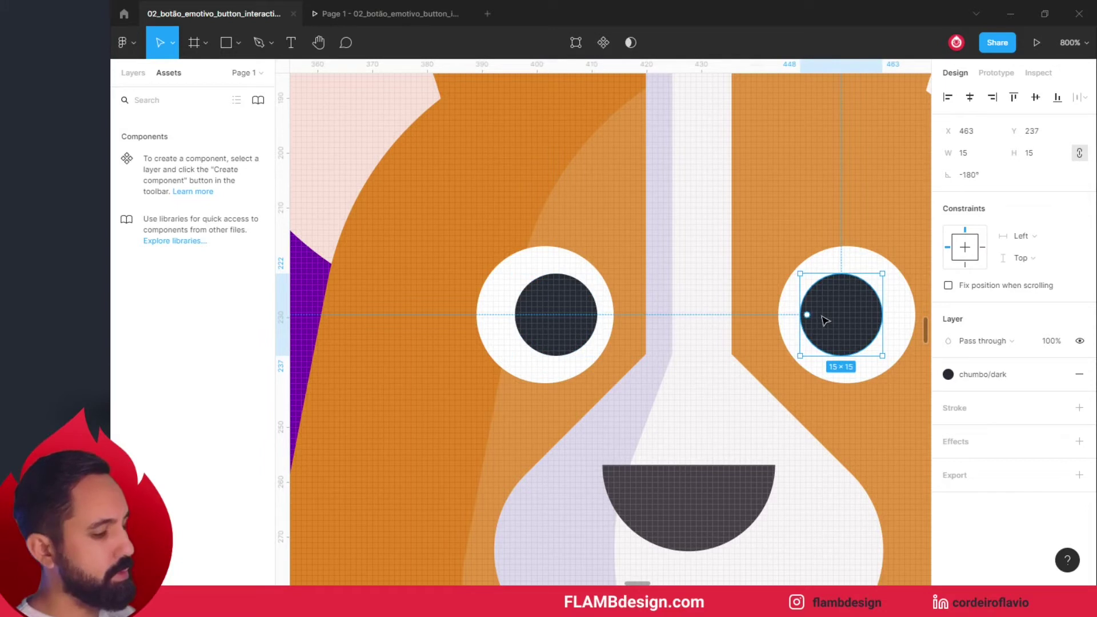
key("Left")
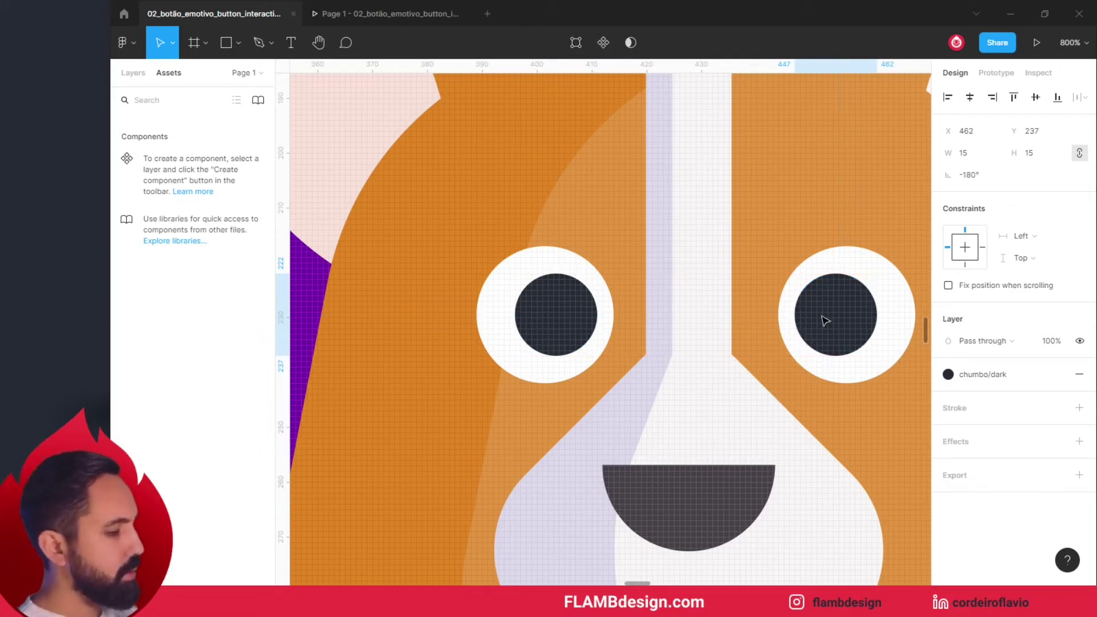
key("minus")
key("minus")
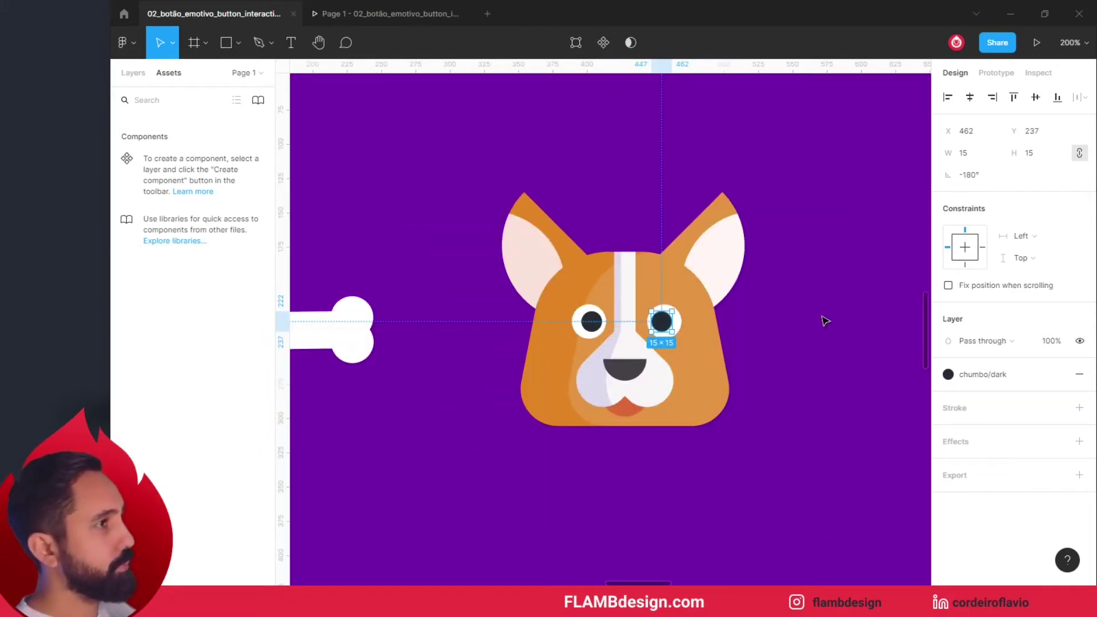
key("Escape")
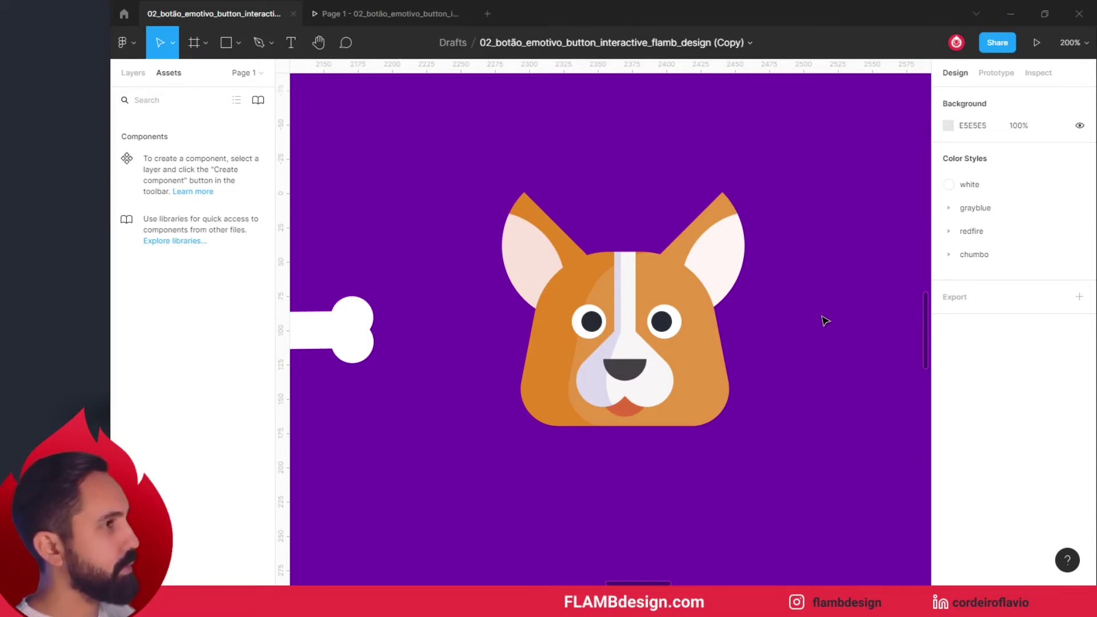
Step: Undo the one-pixel moves of both pupils toward the snout
key("ctrl+z")
key("ctrl+z")
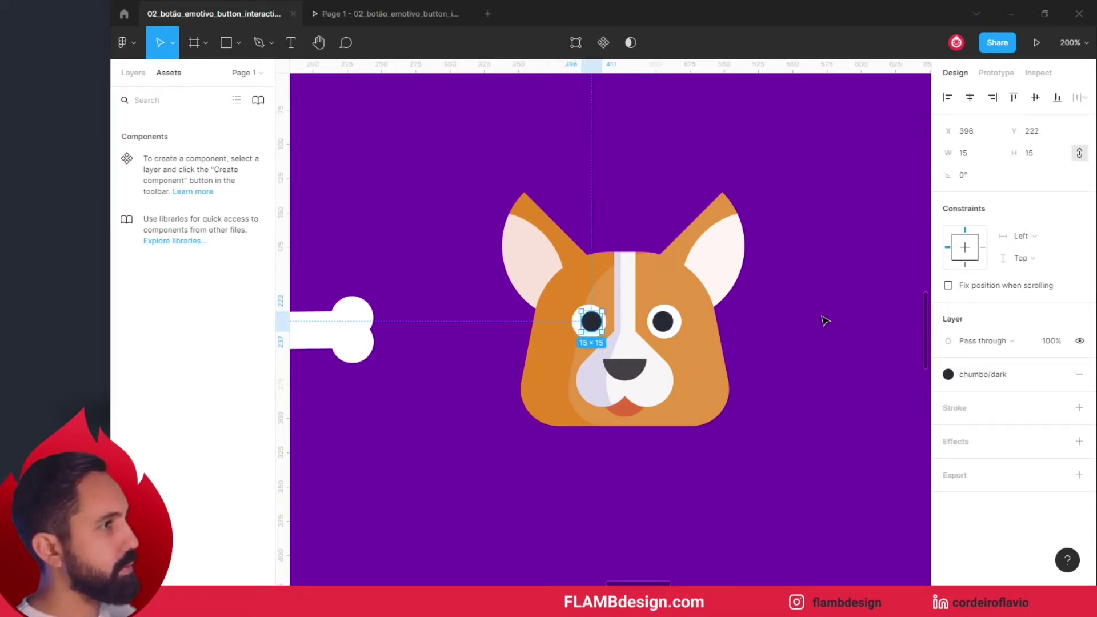
key("Escape")
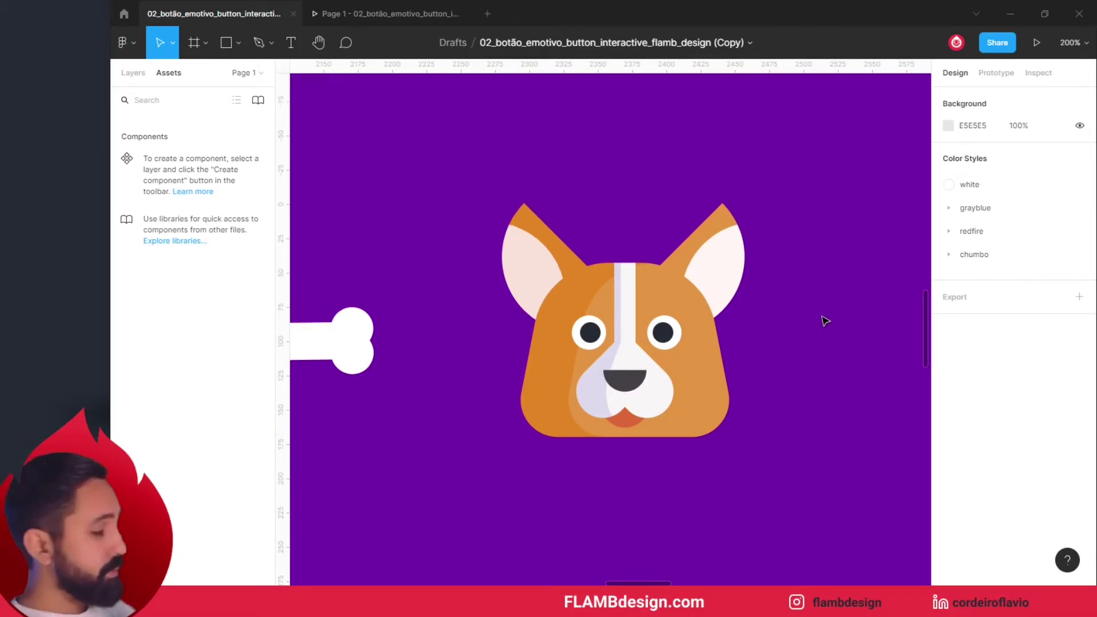
left_click(656, 318)
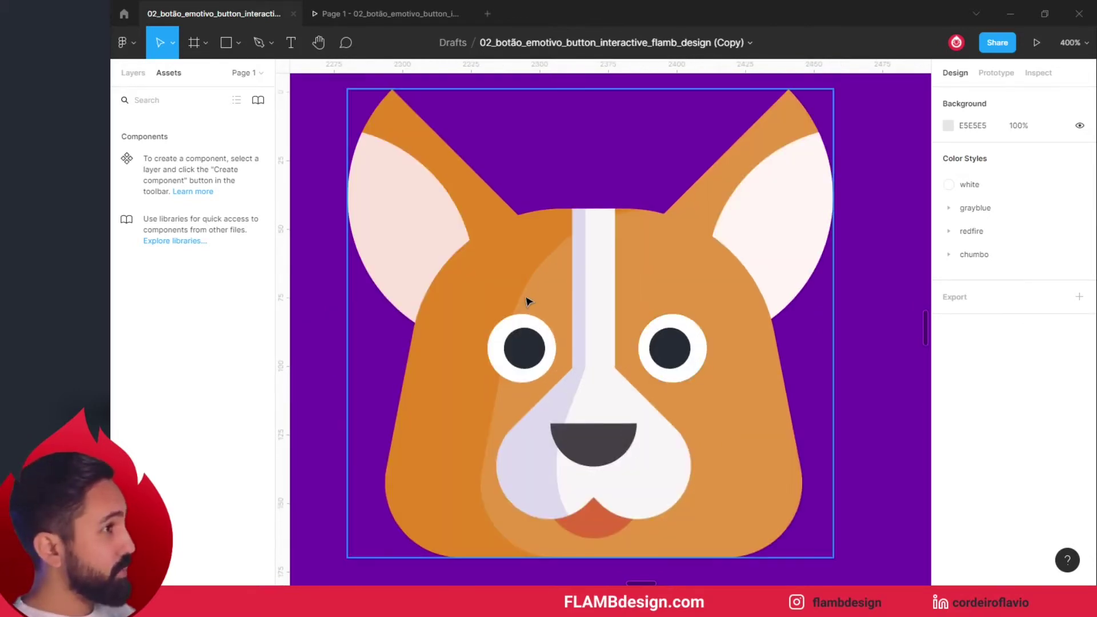
Step: Draw a 21 × 10 rectangle just above the eye on the darker, shaded side of the corgi's face
scroll(865, 336, "up", 1)
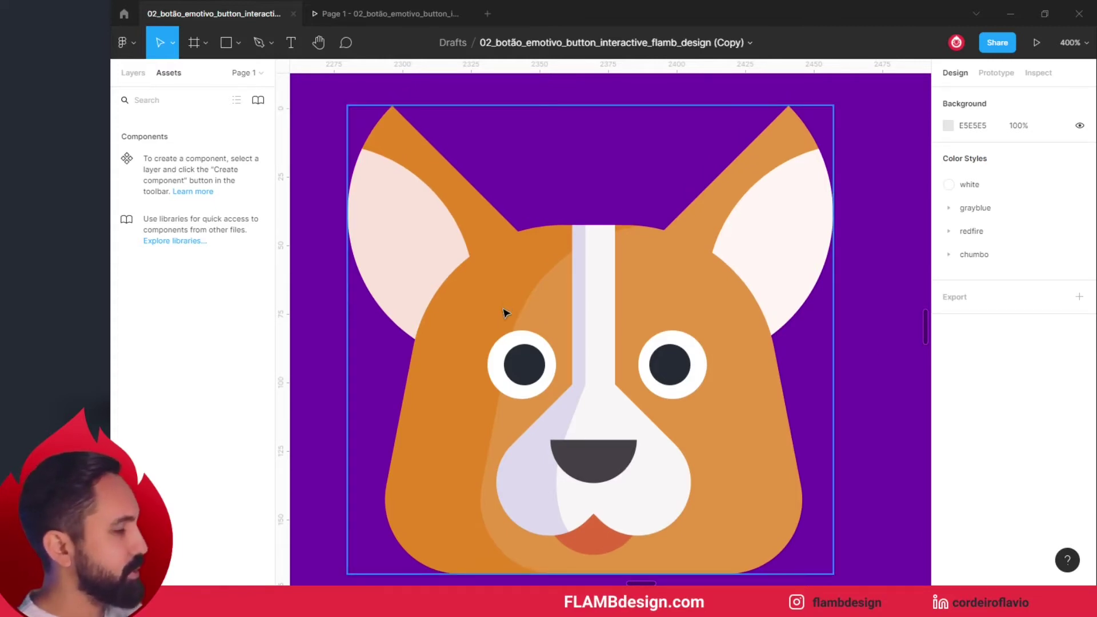
key("r")
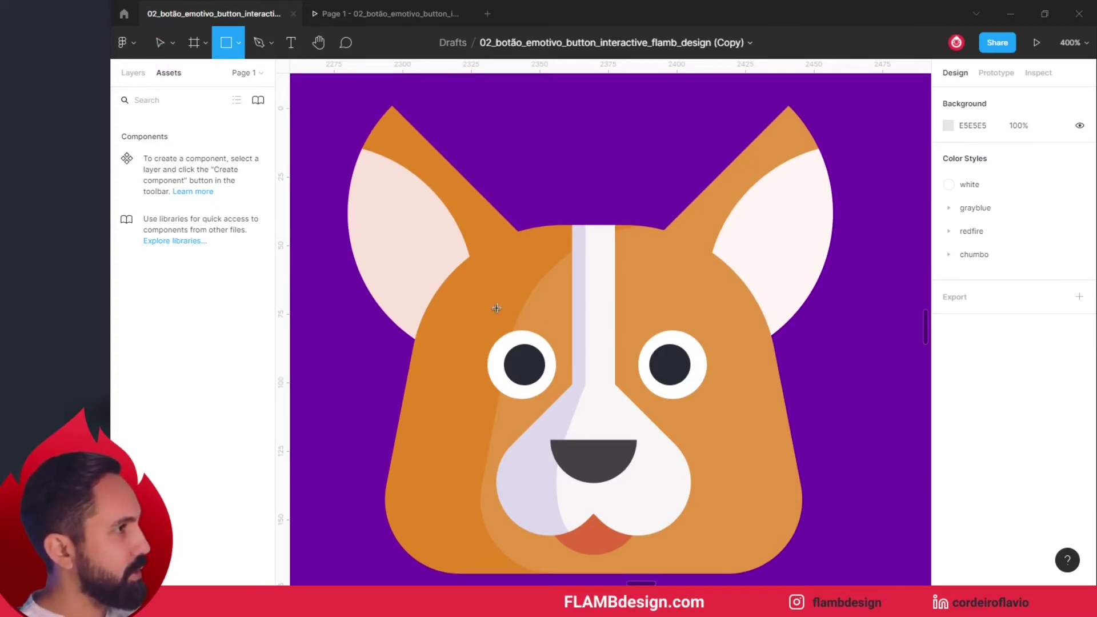
left_click_drag(498, 309, 556, 335)
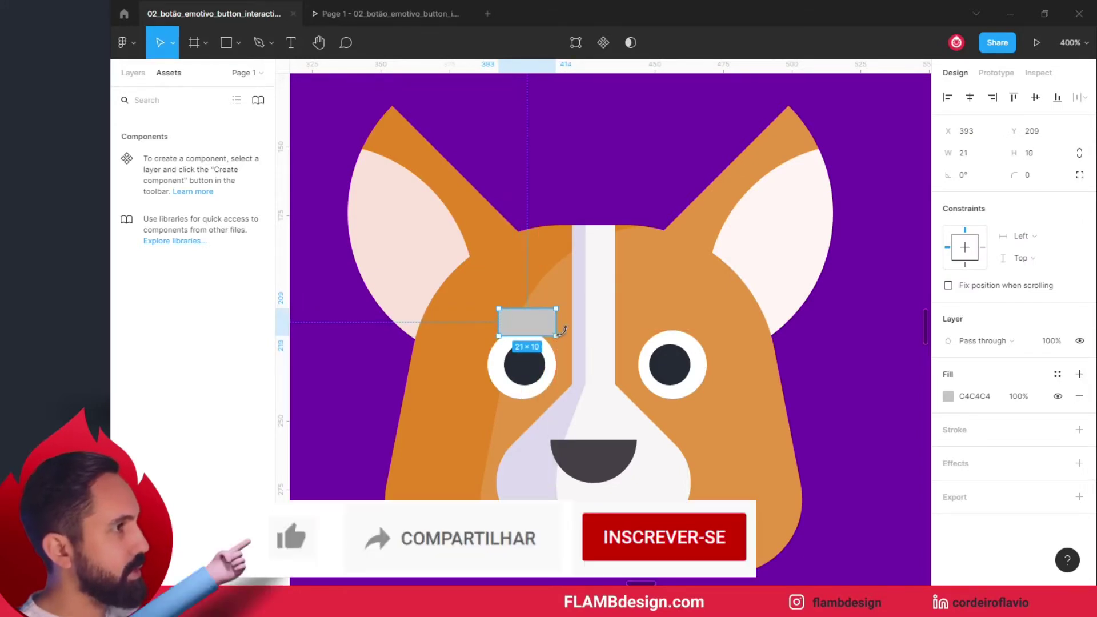
Step: Round the eyebrow rectangle's corners with radius 100, widen it to 25 × 10 and place it at X 390, Y 210
left_click(1027, 179)
type("1")
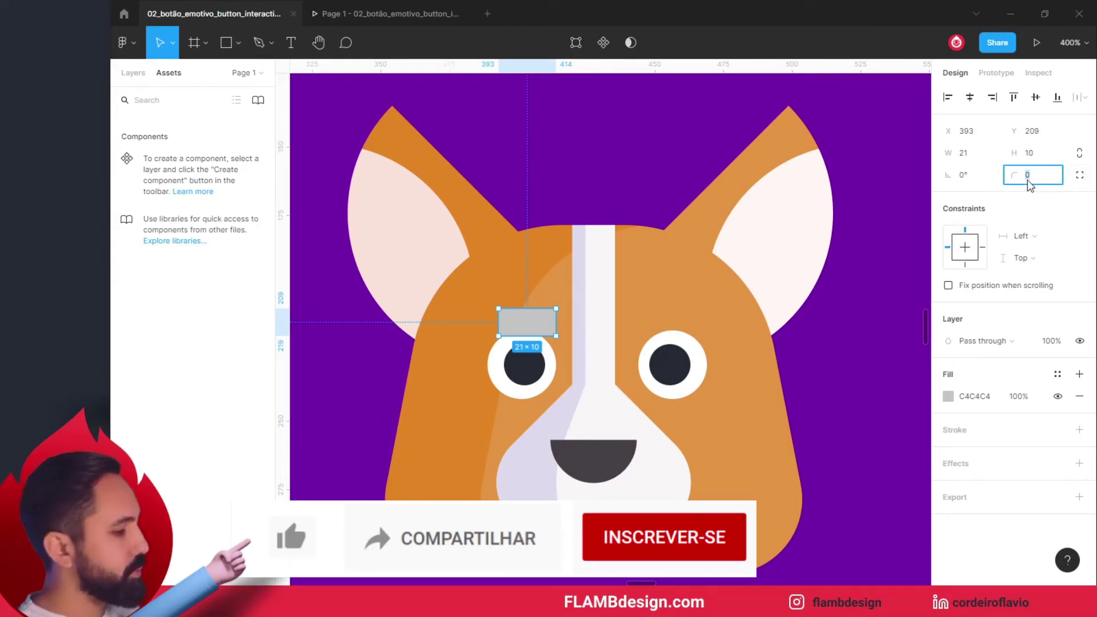
type("00")
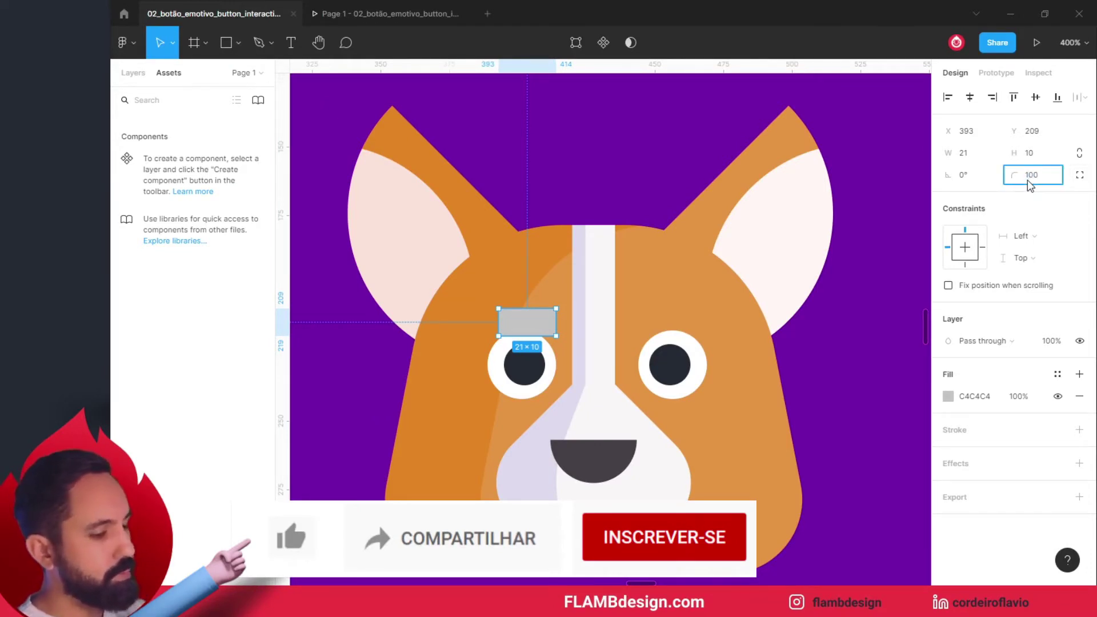
key("Return")
left_click_drag(499, 325, 488, 323)
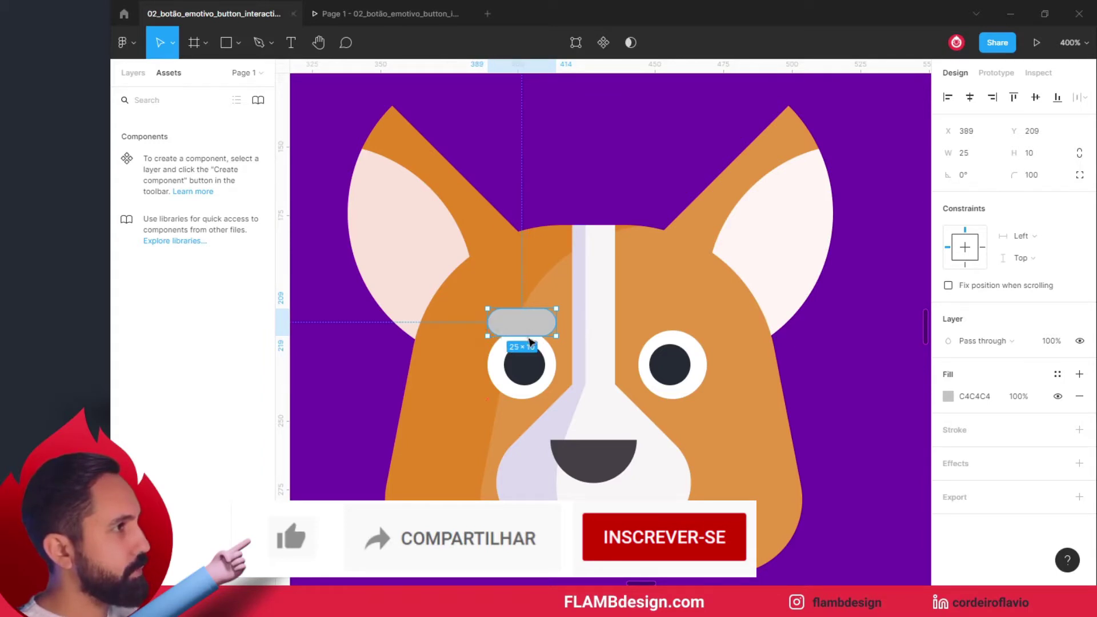
left_click_drag(526, 330, 529, 333)
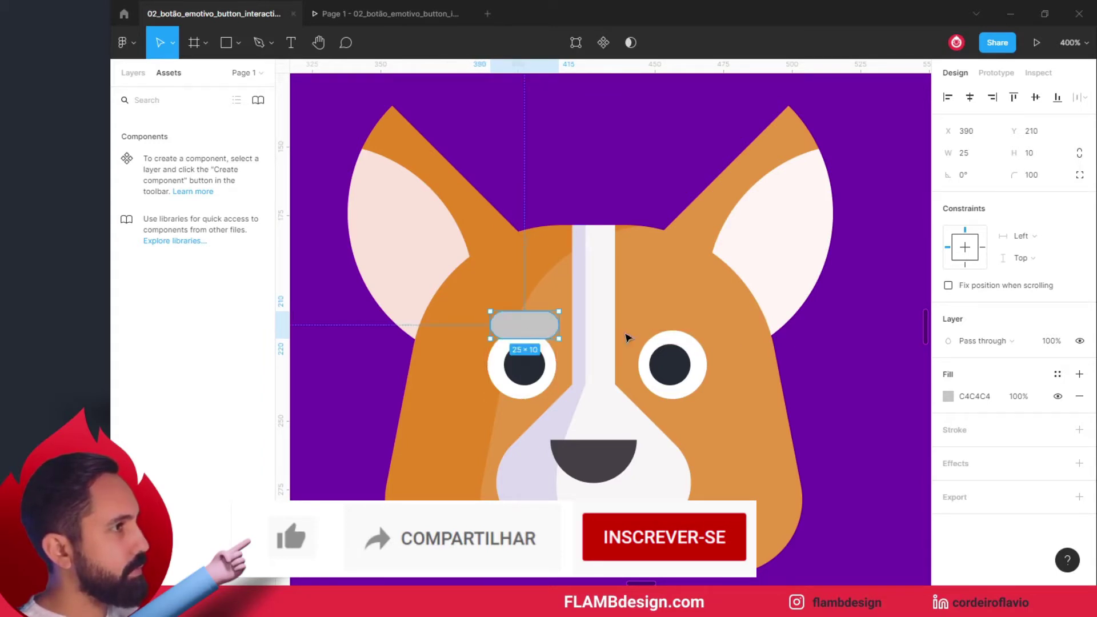
Step: Fill the eyebrow with bright orange FFA51F, starting from a color sampled from the corgi's face
left_click(948, 396)
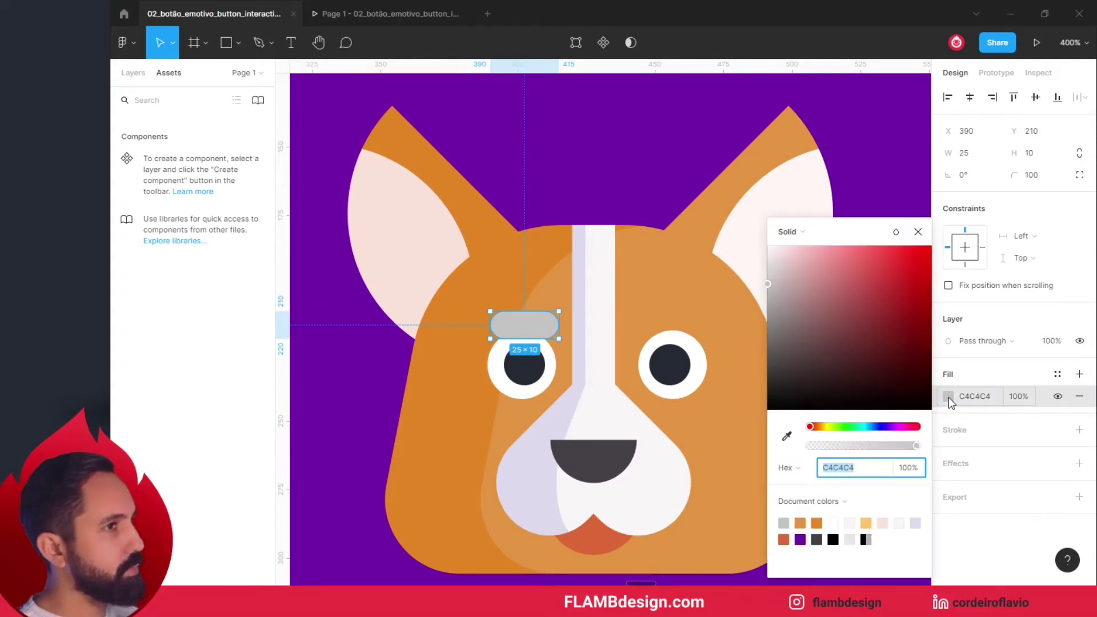
left_click(786, 438)
left_click(661, 304)
left_click_drag(893, 256, 893, 237)
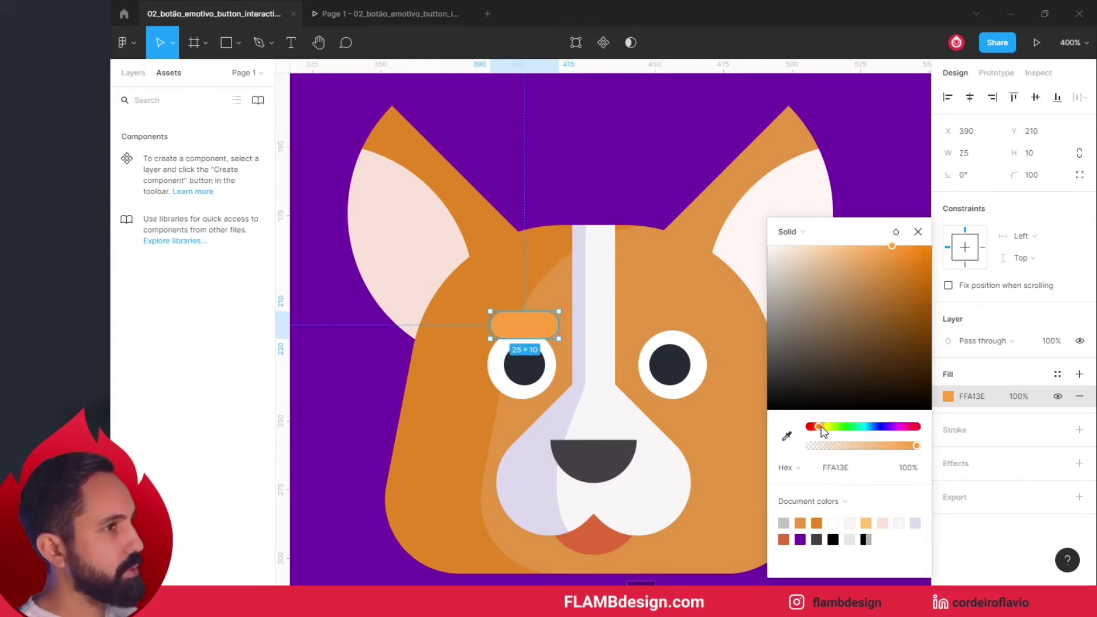
left_click_drag(820, 428, 821, 429)
left_click_drag(914, 256, 912, 247)
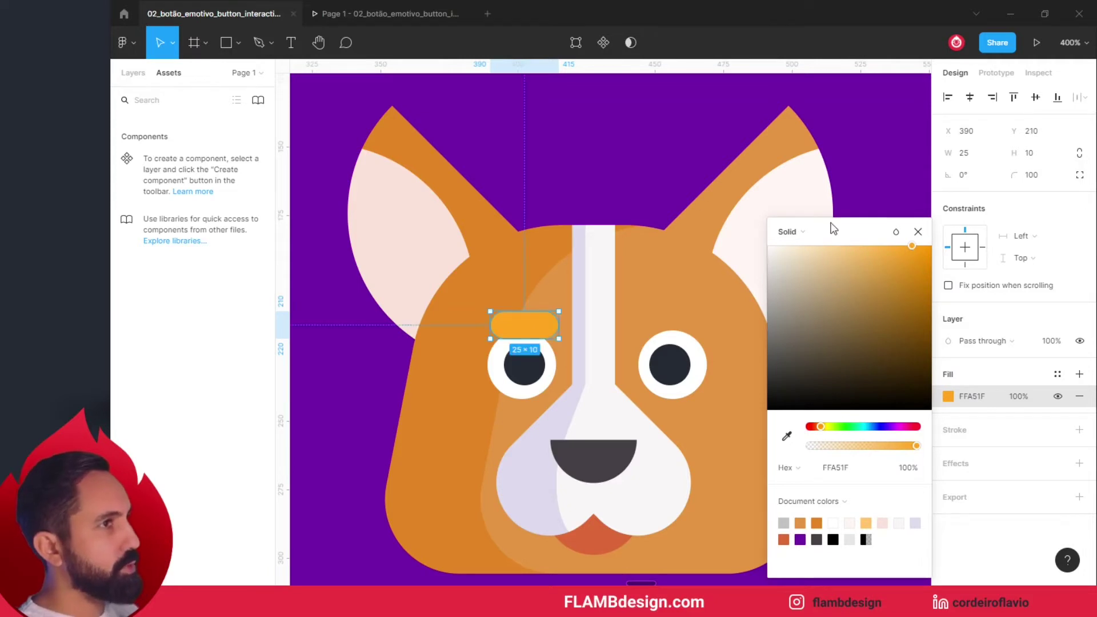
left_click(627, 189)
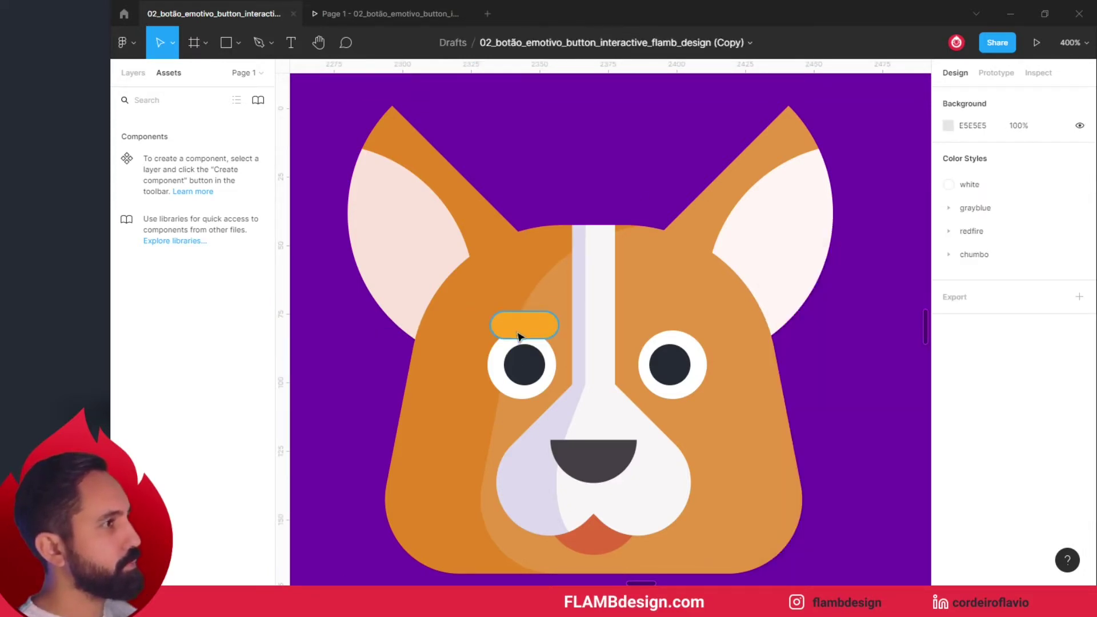
Step: Increase the eyebrow's height to 11 and move it over the upper part of the eye at X 389, Y 214
left_click(495, 327)
left_click_drag(534, 312, 531, 308)
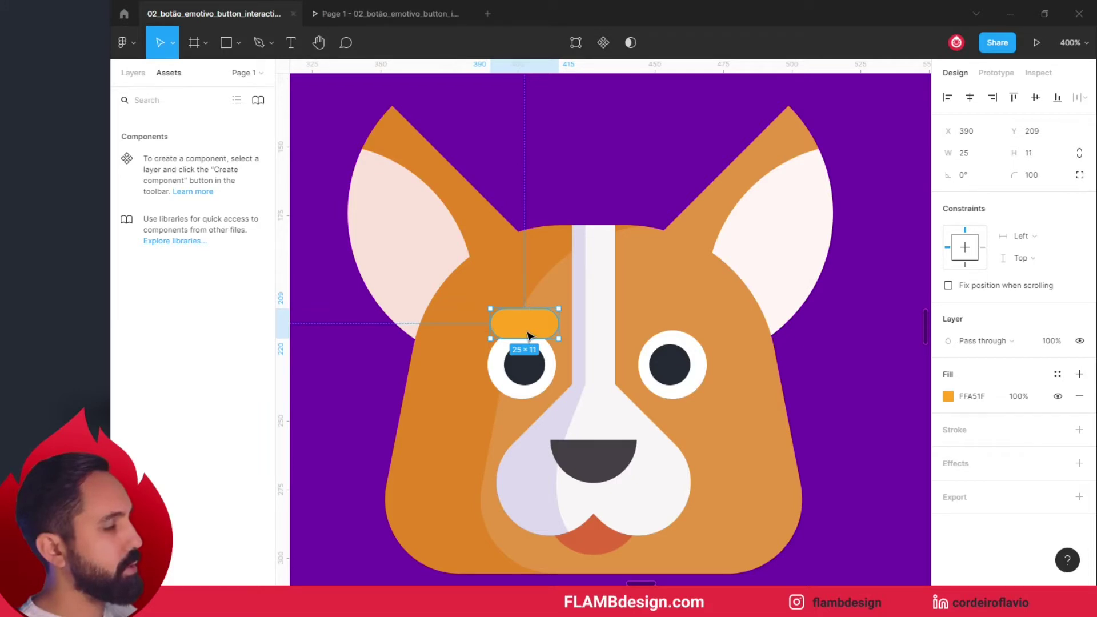
left_click_drag(526, 335, 527, 346)
key("Down")
key("Left")
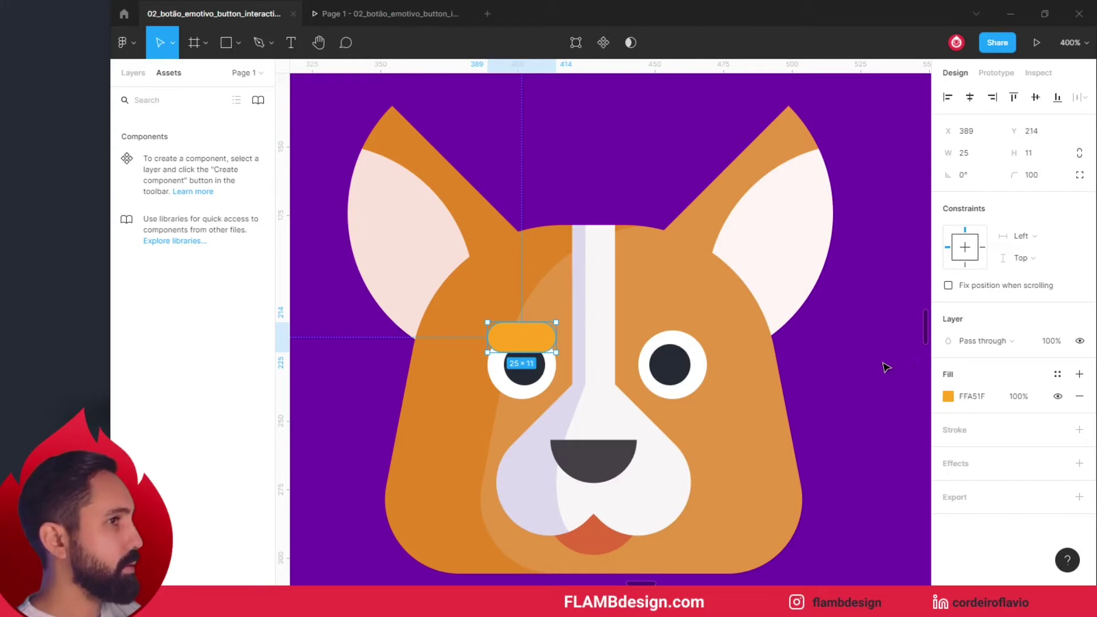
Step: Widen the orange eyebrow toward the snout stripe to a width of 27
key("Escape")
left_click(521, 337)
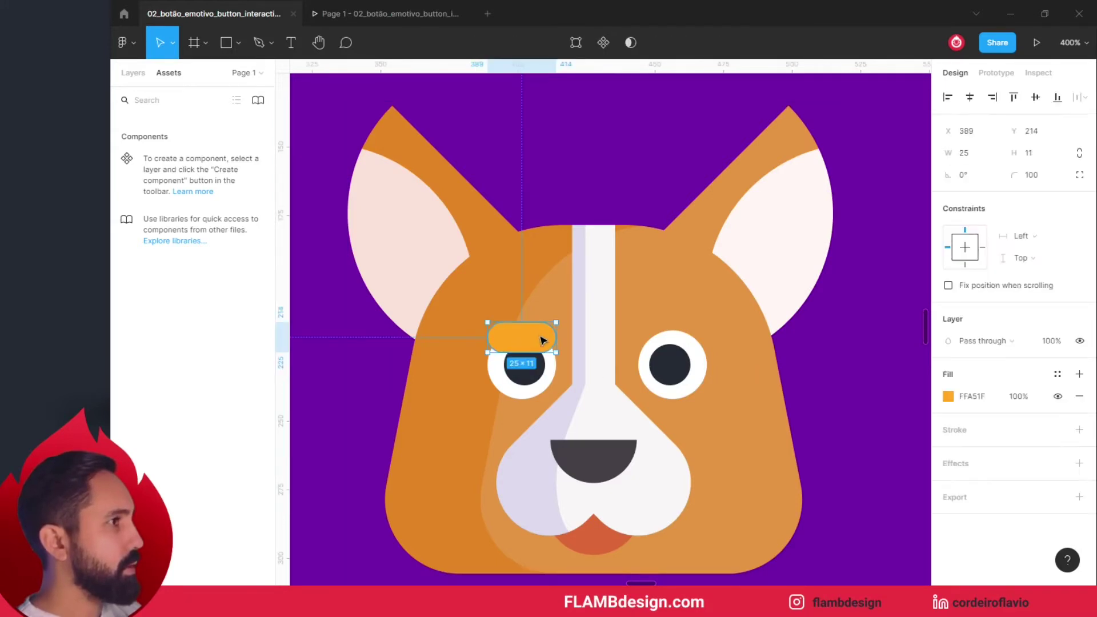
left_click_drag(559, 338, 561, 339)
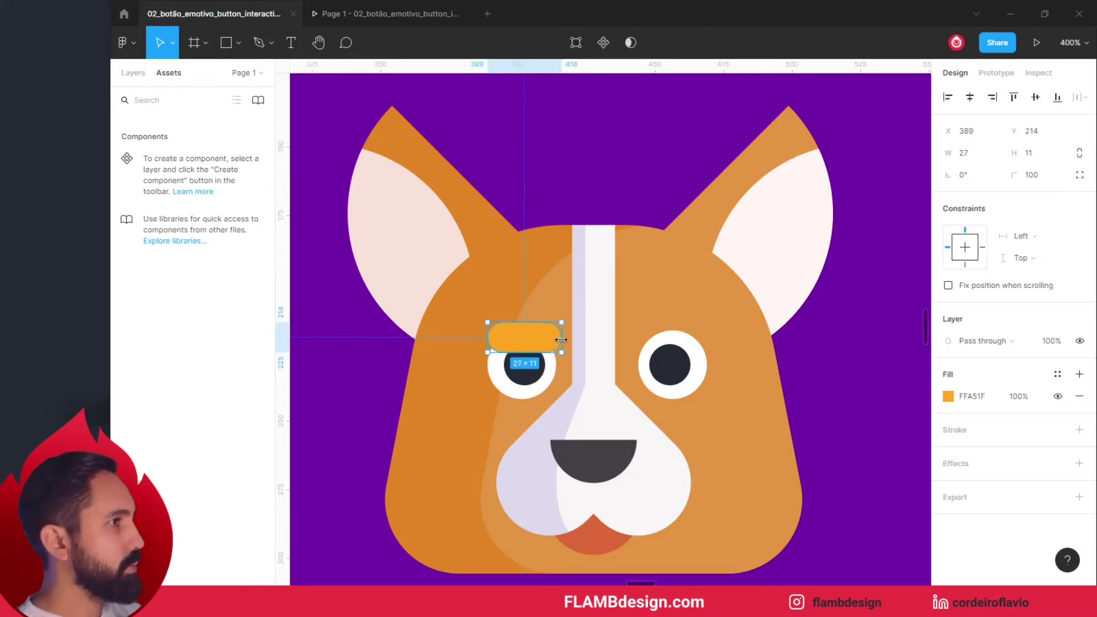
left_click(886, 375)
scroll(880, 381, "up", 1)
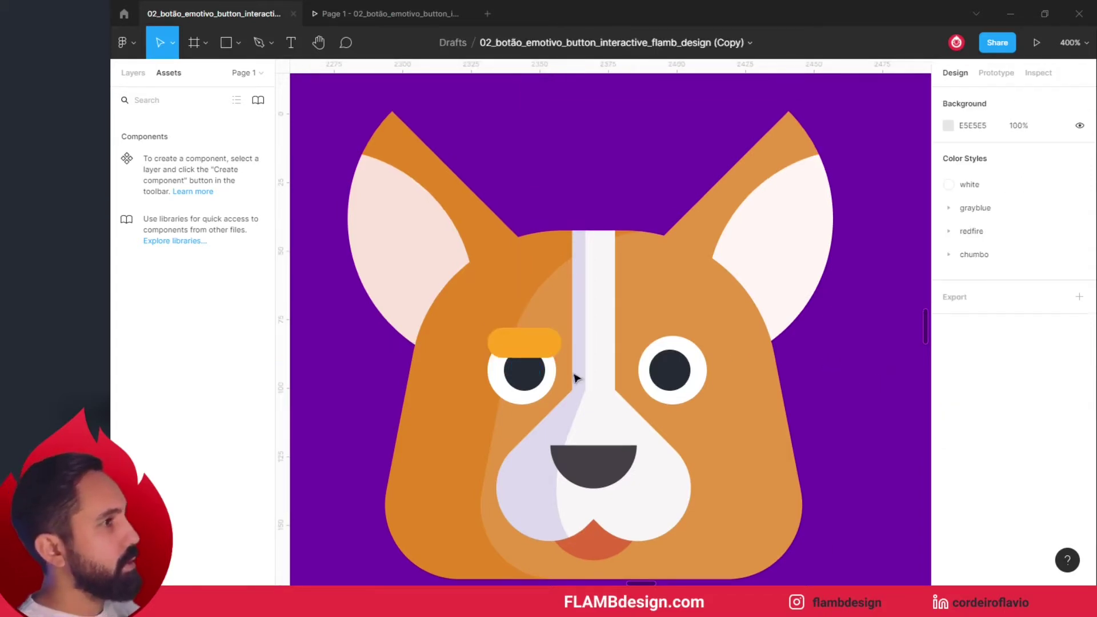
Step: Raise the eyebrow so it sits directly above the eye at X 387, Y 207
left_click(534, 354)
key("Up")
key("Up")
key("Up")
key("Up")
key("Up")
key("Up")
key("Up")
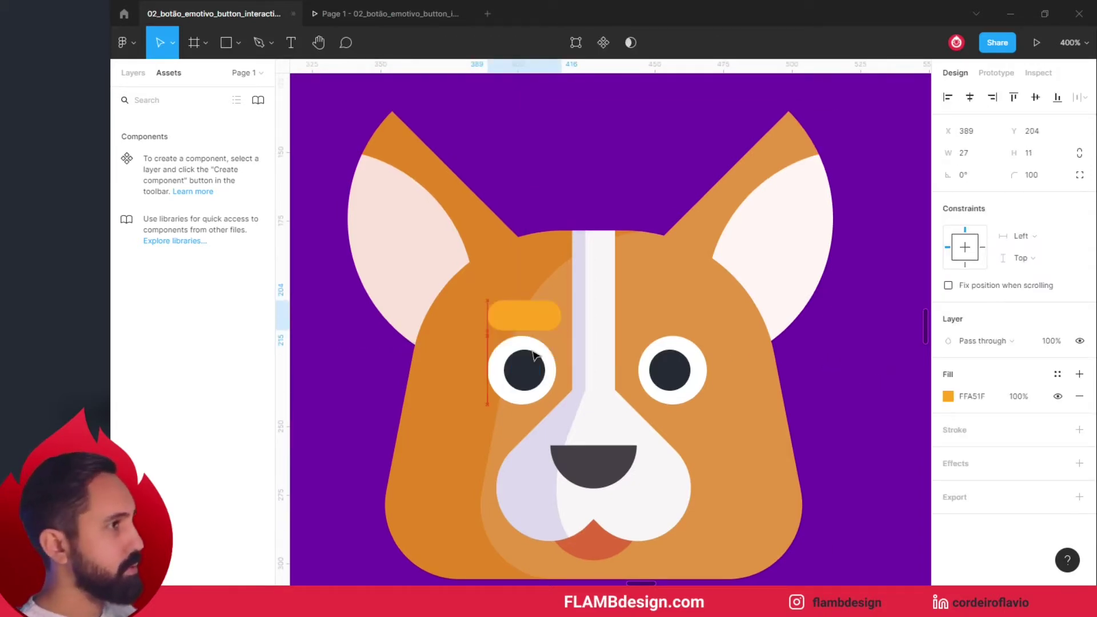
key("Left")
key("Left")
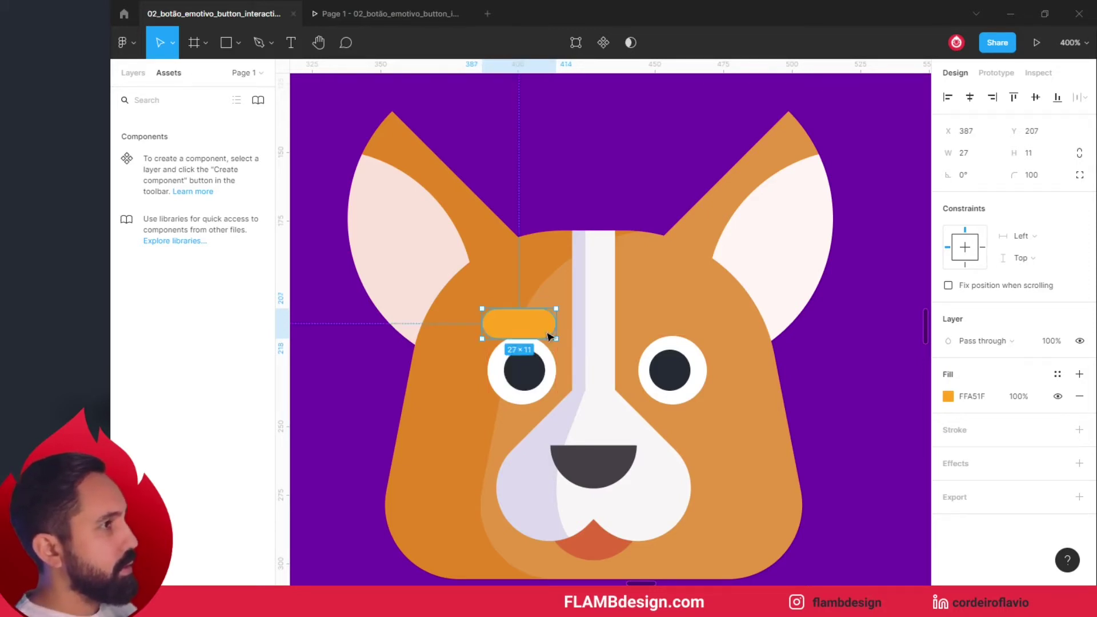
Step: Duplicate the eyebrow above the other eye and nudge the copy toward the snout stripe to X 441, Y 207
left_click_drag(544, 325, 702, 336)
left_click(848, 404)
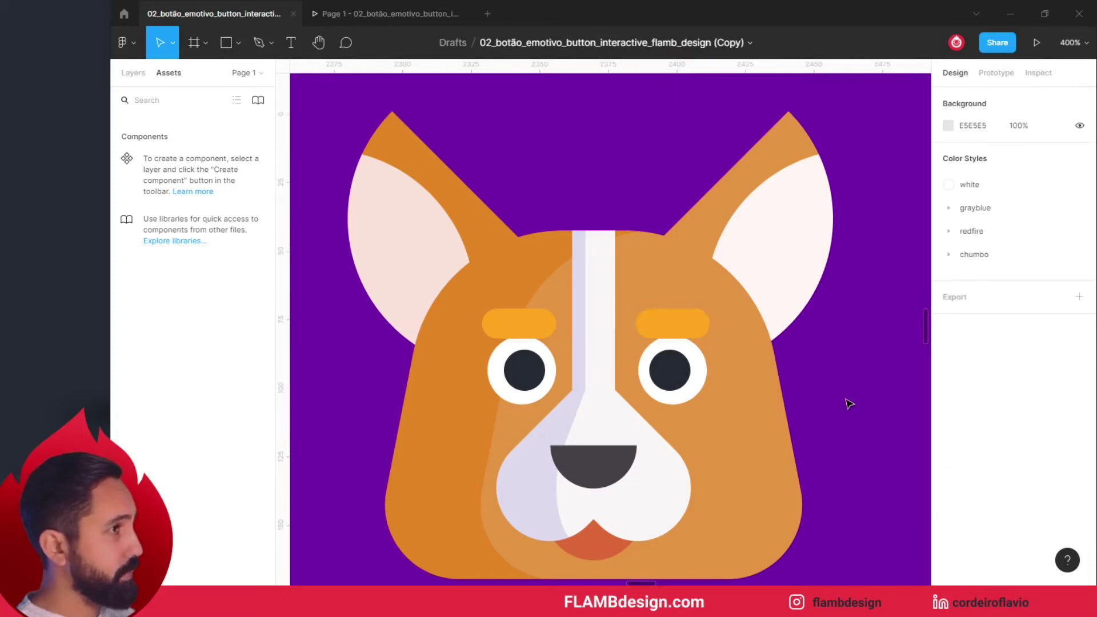
left_click(673, 330)
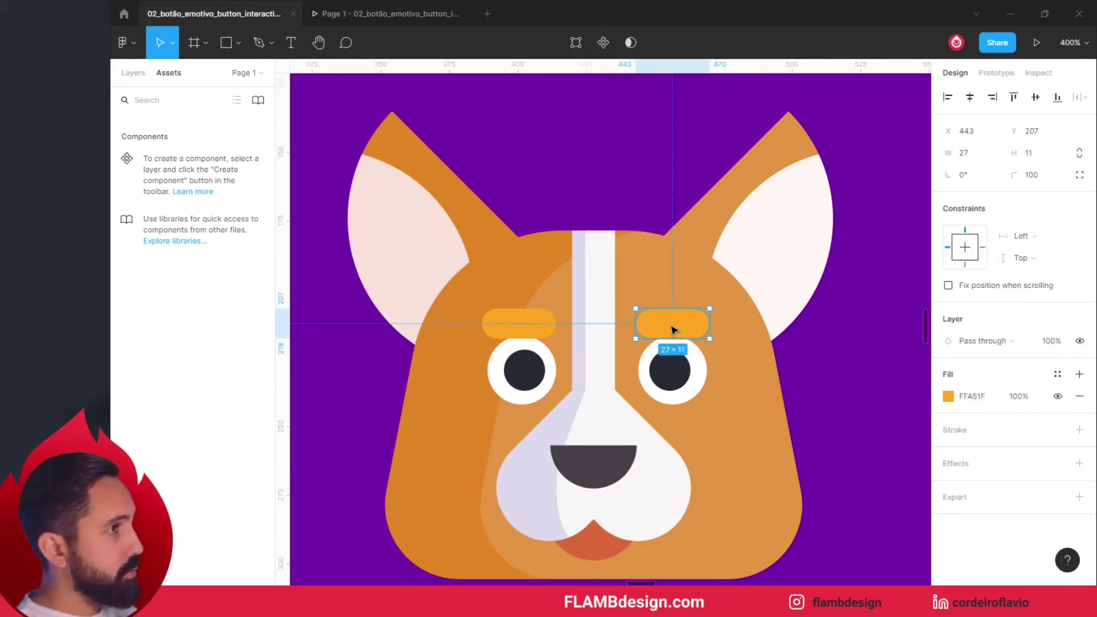
key("Left")
key("Left")
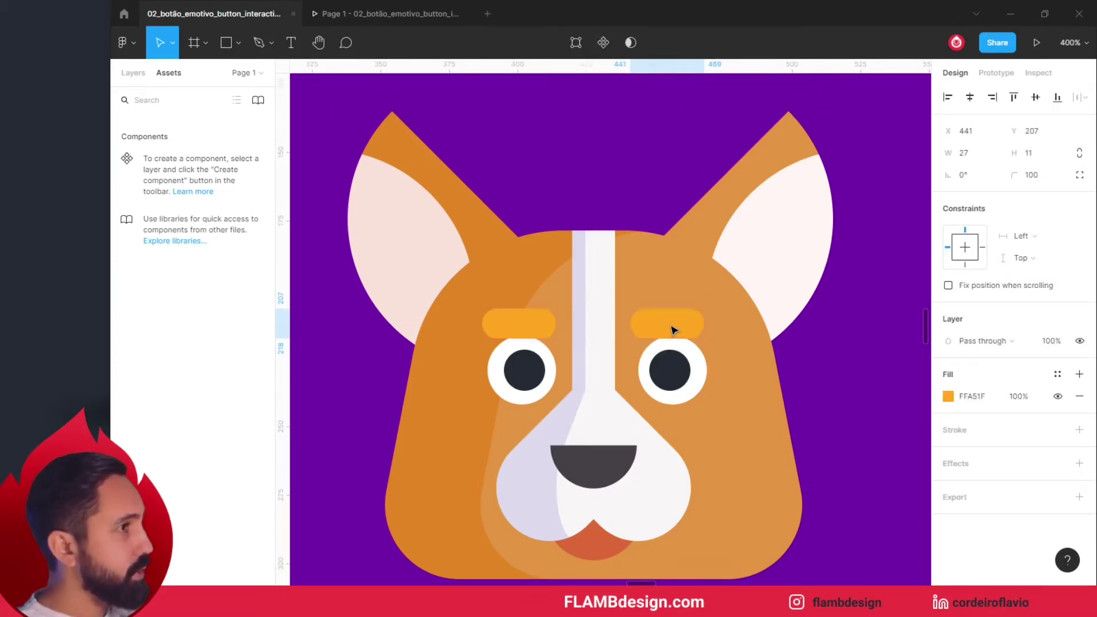
Step: Move the eye on the lighter side, with its pupil, about 3 px closer to the snout stripe
left_click(674, 377)
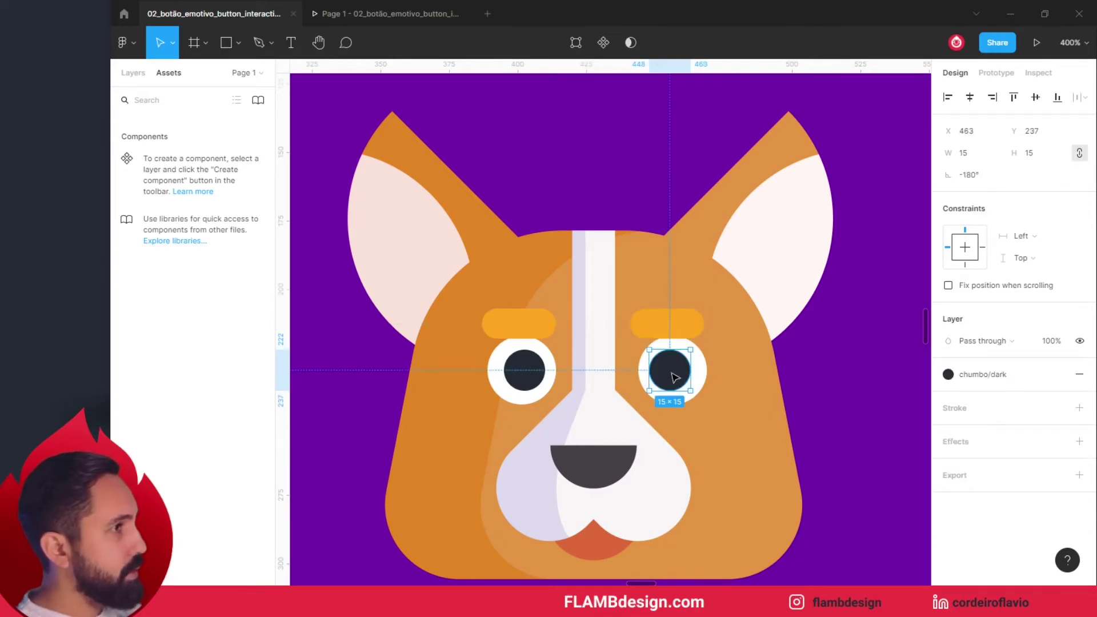
left_click(703, 378, "shift")
left_click_drag(703, 381, 701, 376)
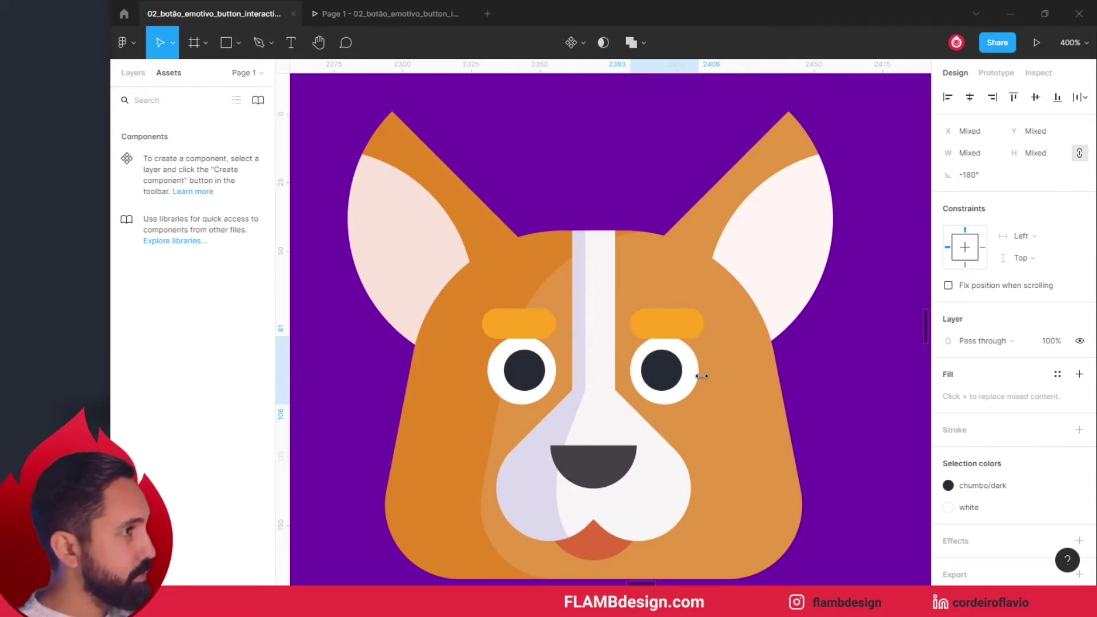
left_click(872, 375)
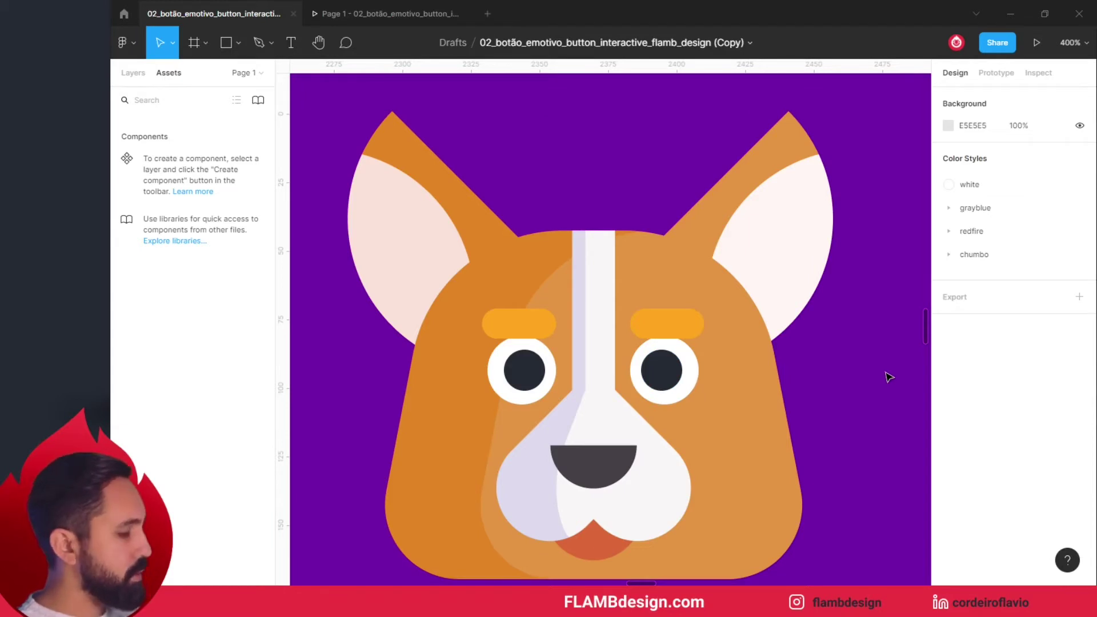
Step: Move the white bone beneath the corgi's head to X 369, Y 328
key("minus")
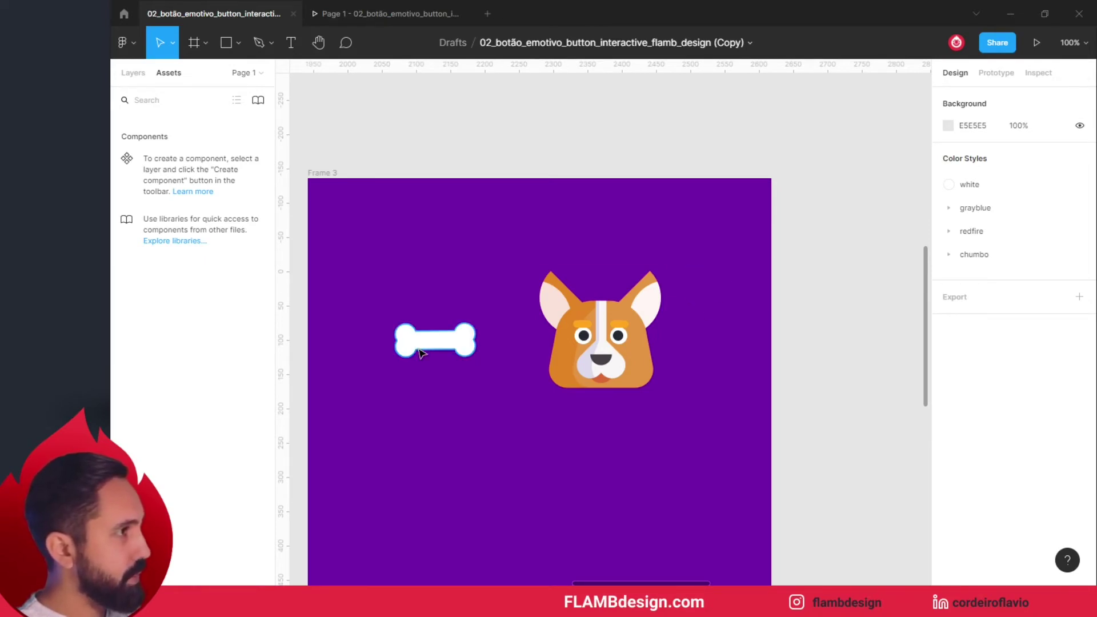
left_click_drag(426, 347, 592, 428)
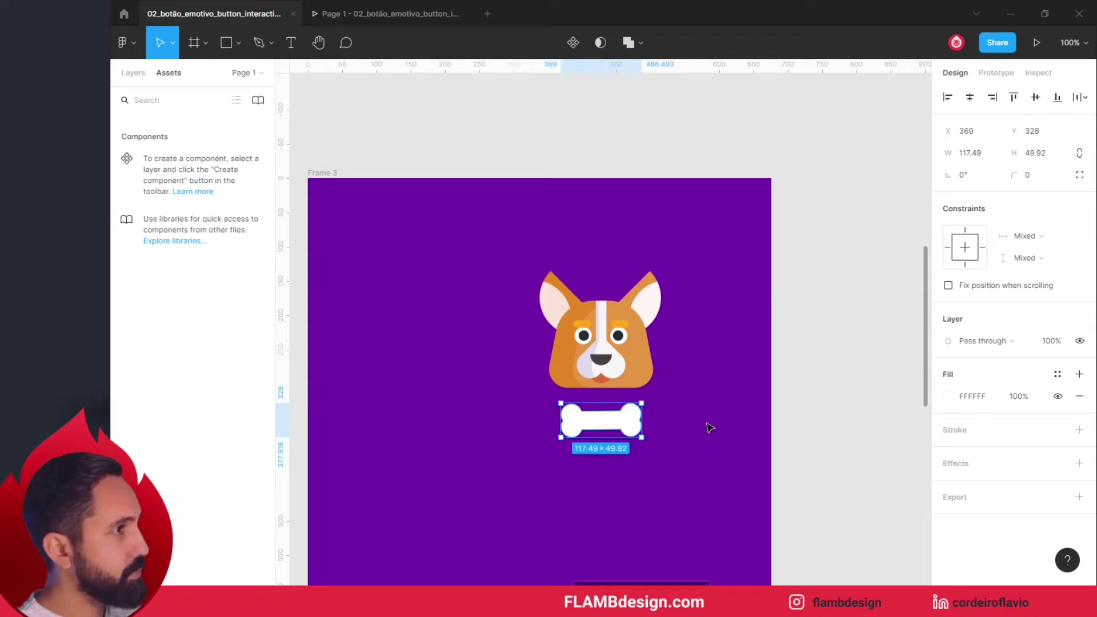
left_click(844, 370)
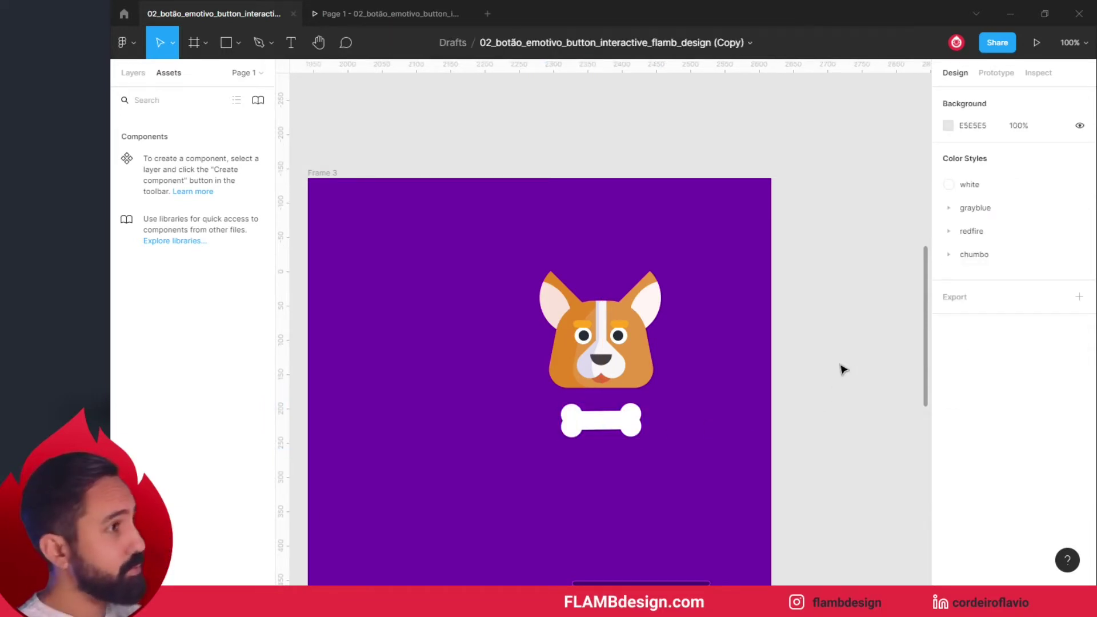
Step: Draw a 174 × 53 rectangle in the empty purple area beside the corgi's head at X 132, Y 139
scroll(844, 369, "up", 1)
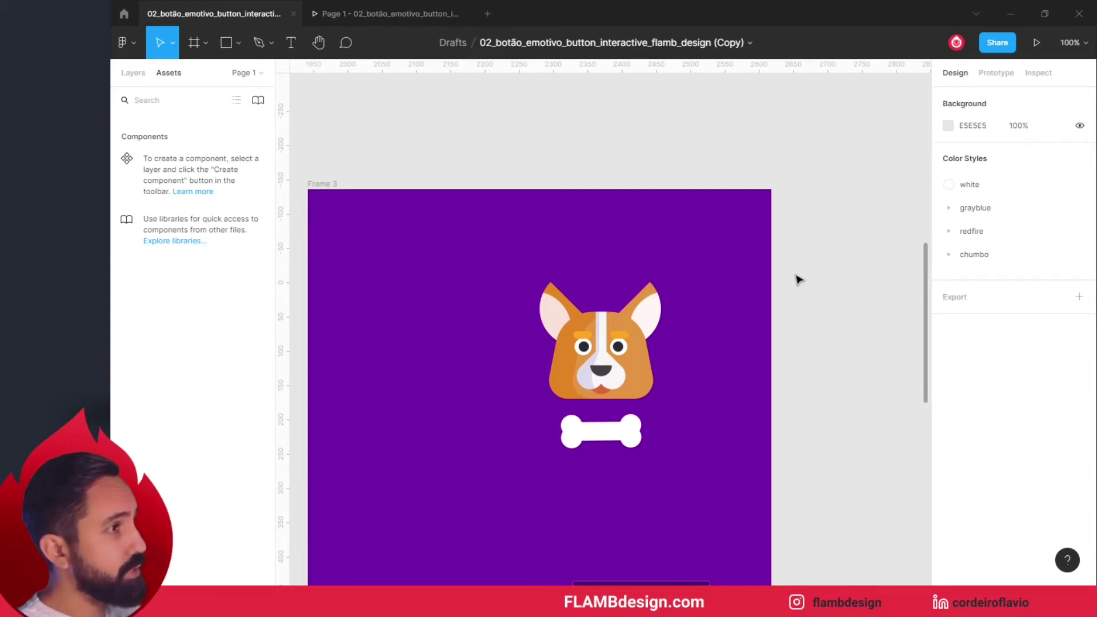
key("plus")
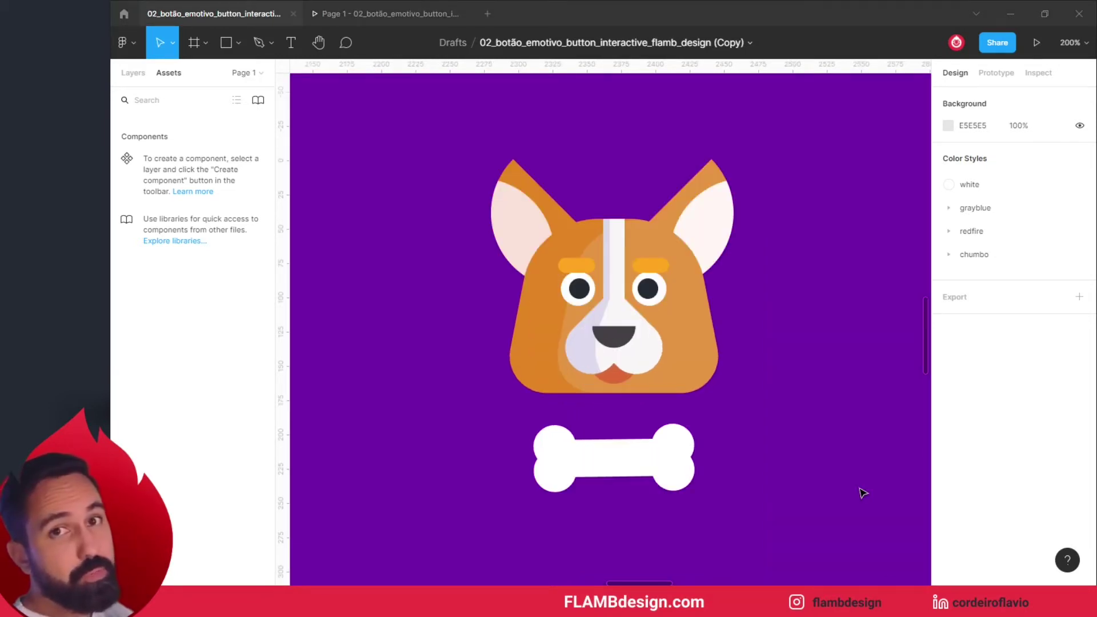
scroll(814, 427, "up", 2)
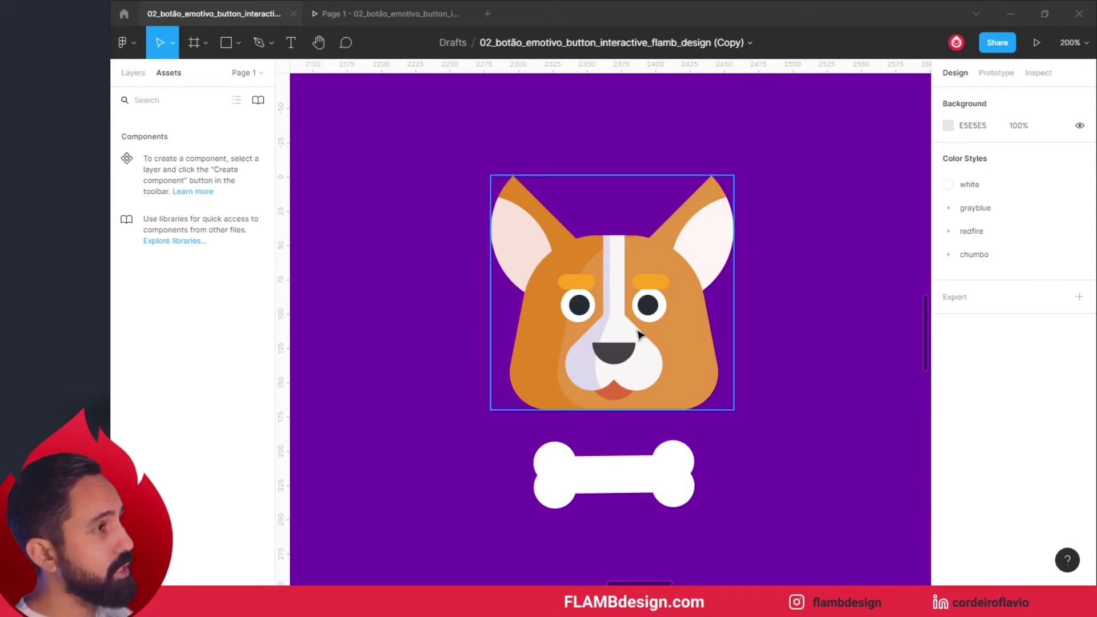
scroll(639, 336, "down", 1)
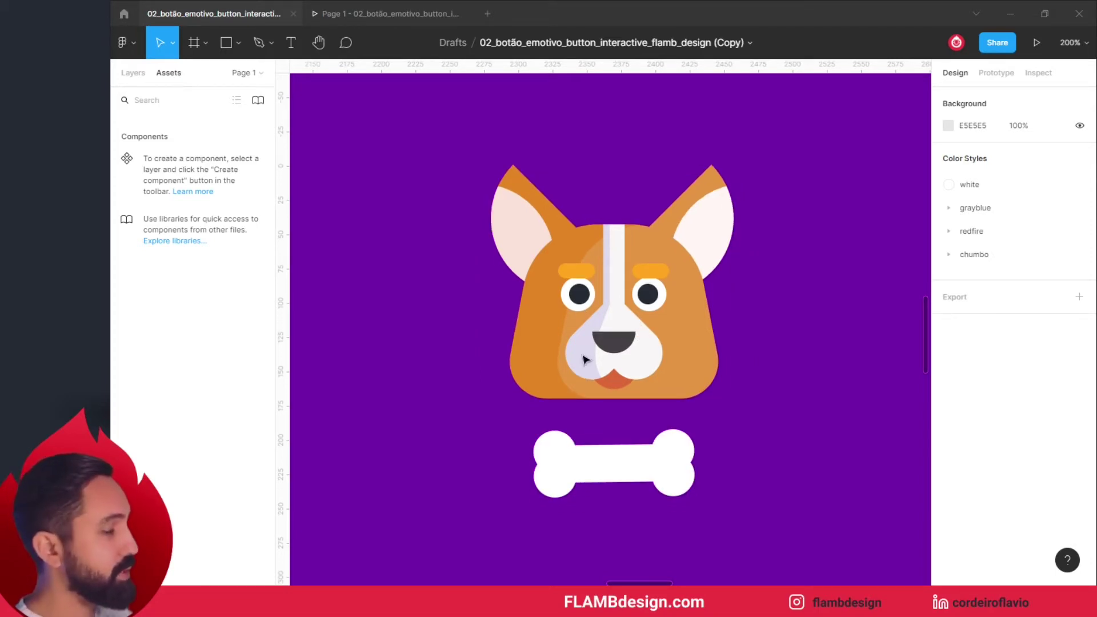
left_click(446, 313)
key("space")
left_click_drag(439, 313, 624, 318)
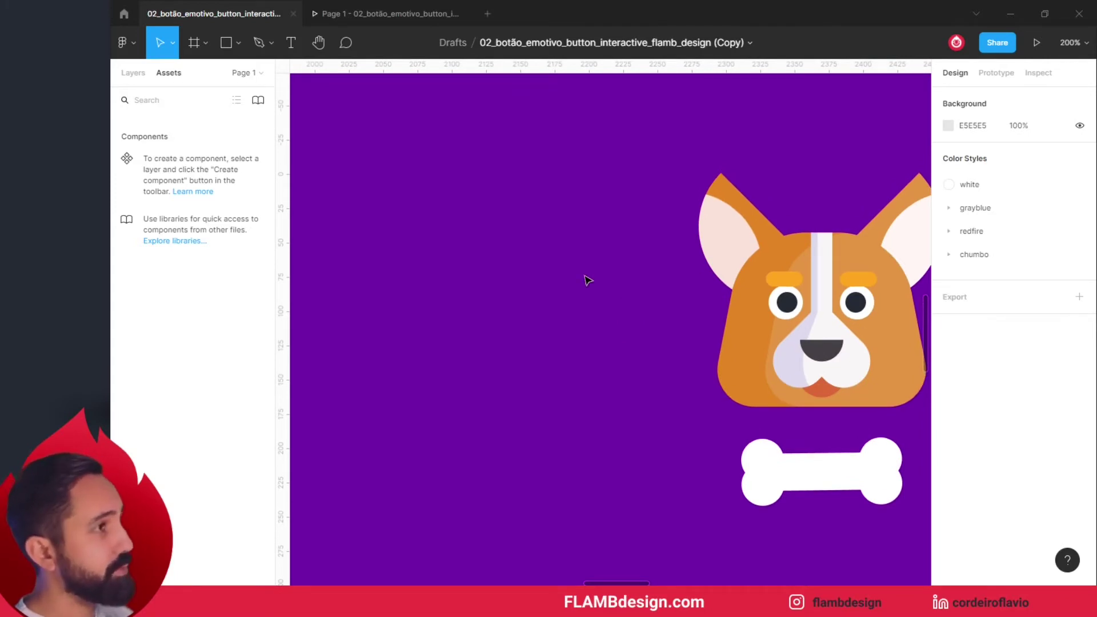
key("r")
left_click_drag(416, 178, 655, 251)
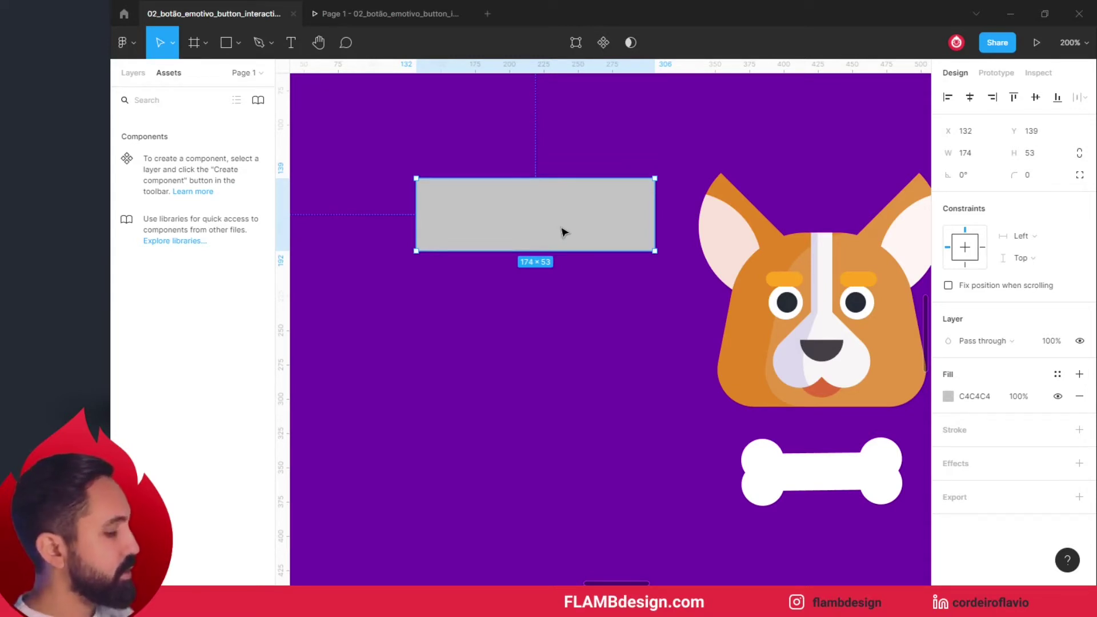
Step: Duplicate the gray rectangle three times straight down to form a stacked column without gaps
left_click_drag(562, 231, 570, 293)
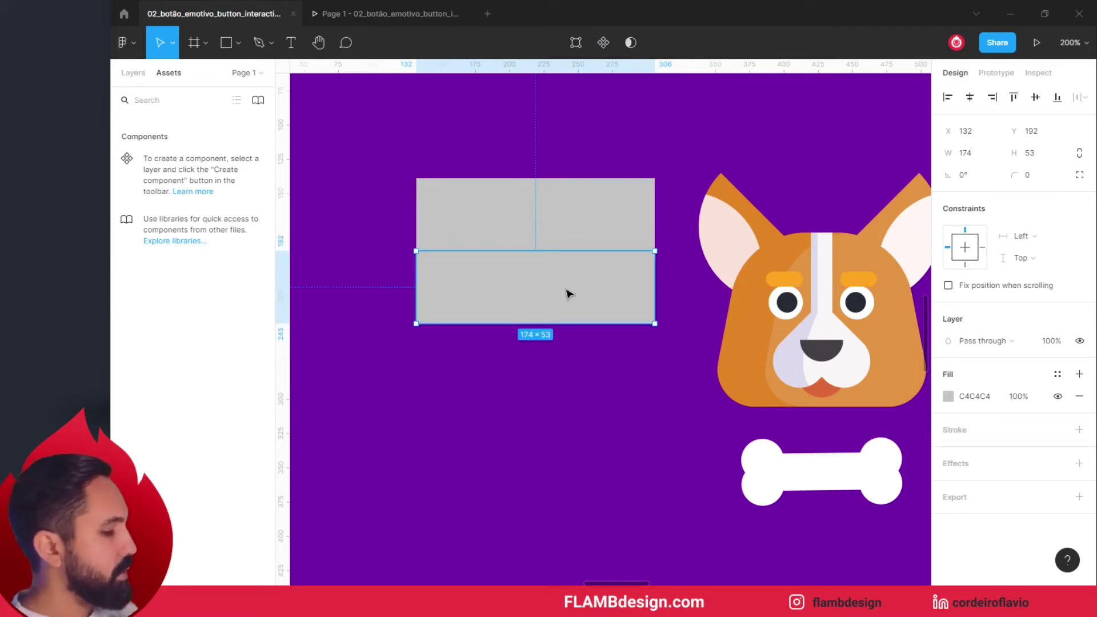
key("ctrl+d")
key("ctrl+d")
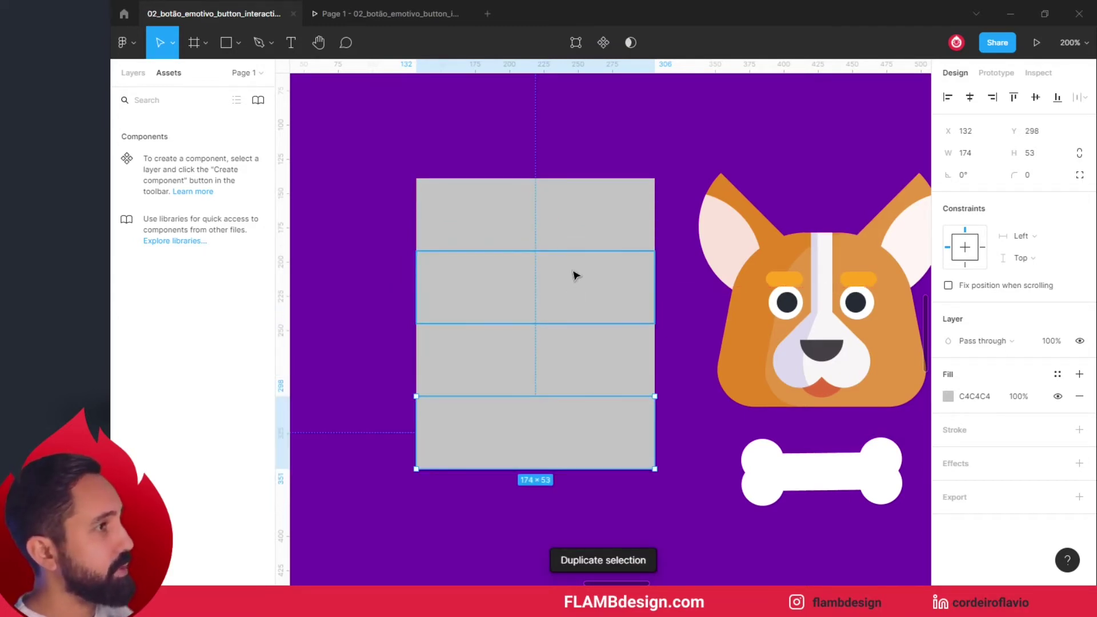
Step: Select all four stacked gray rectangles and group them
left_click(587, 214)
left_click(591, 284, "shift")
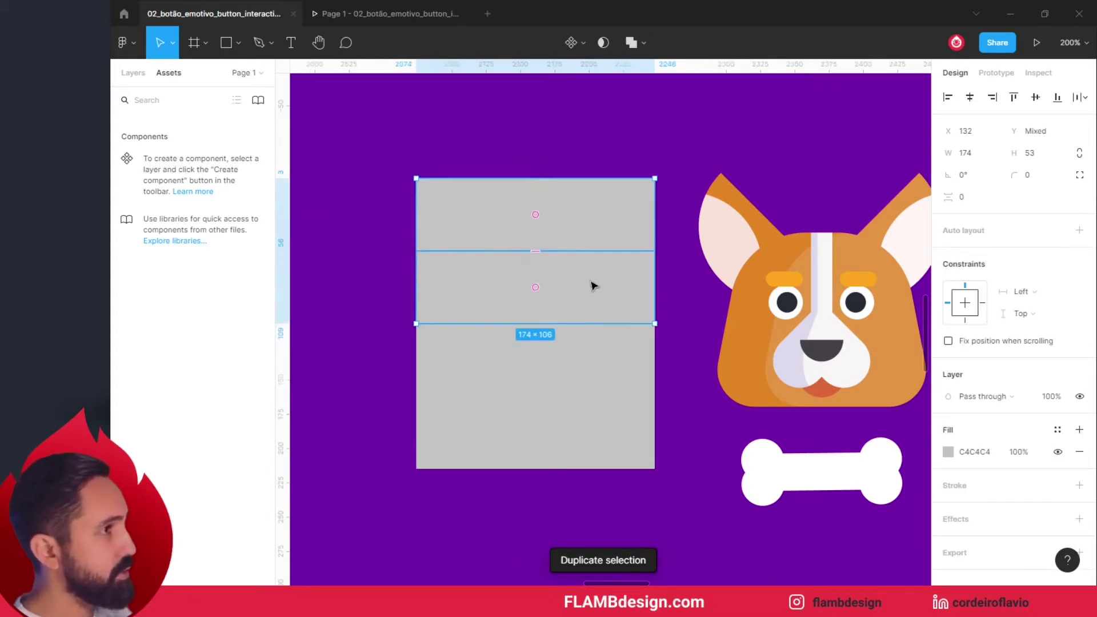
left_click(590, 357, "shift")
left_click(592, 438, "shift")
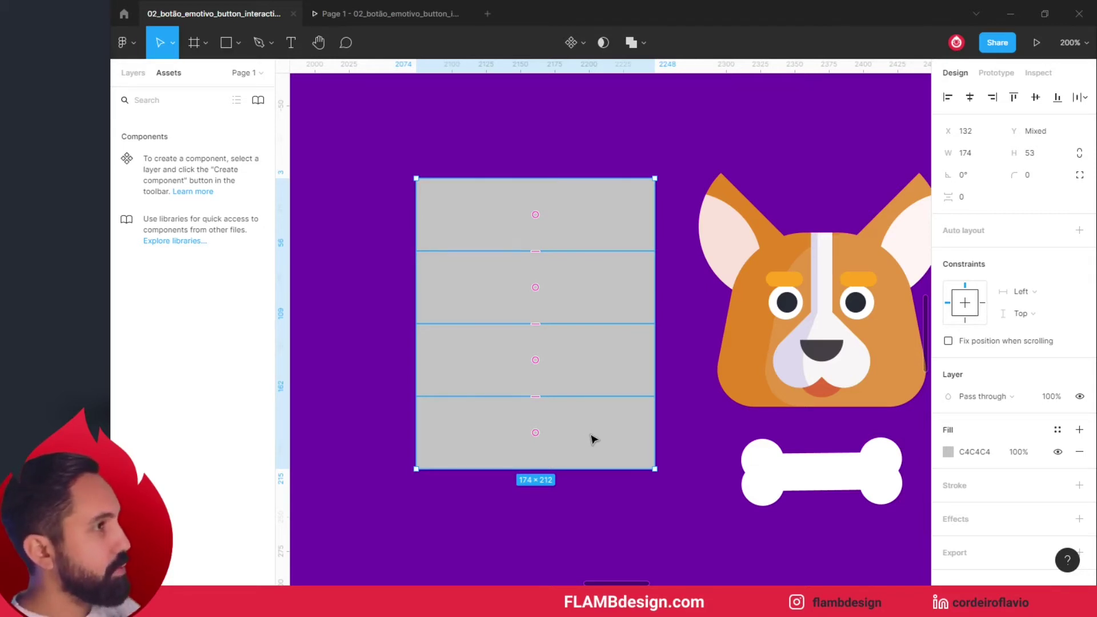
key("ctrl+g")
Step: Move the rectangle group over the corgi to X 282, Y 141 and send it behind the head and bone
left_click_drag(609, 318, 796, 317)
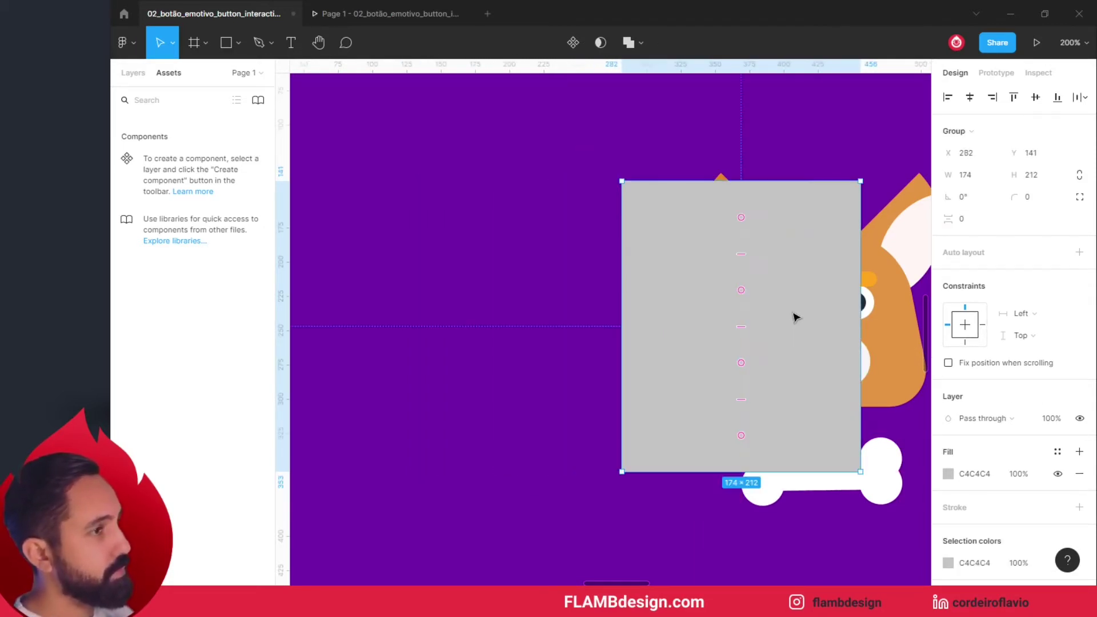
left_click_drag(693, 291, 464, 262)
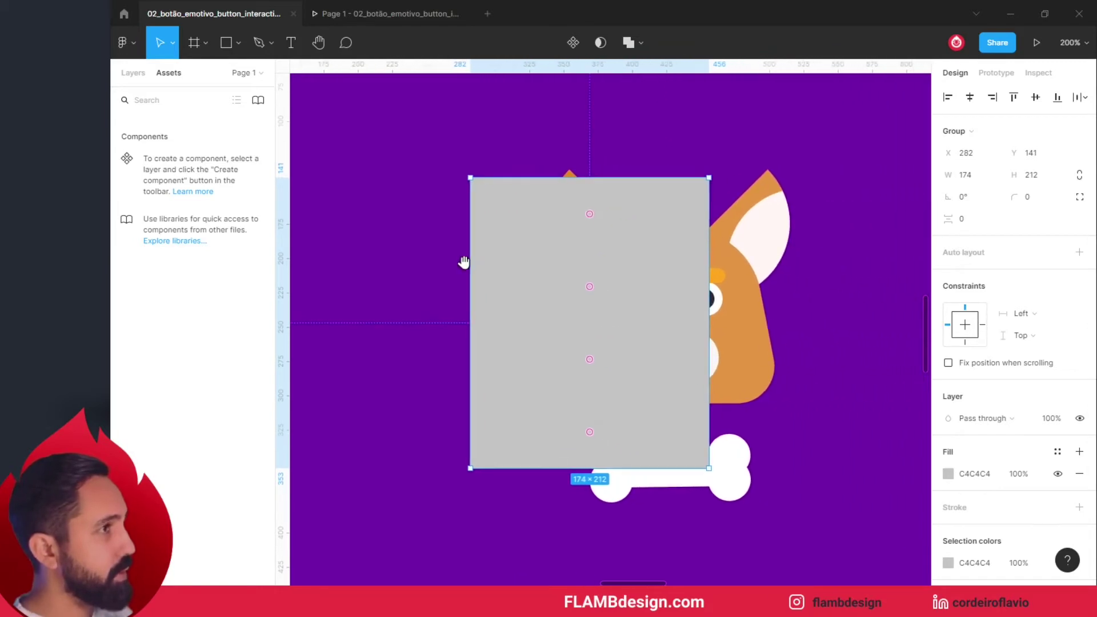
key("ctrl+[")
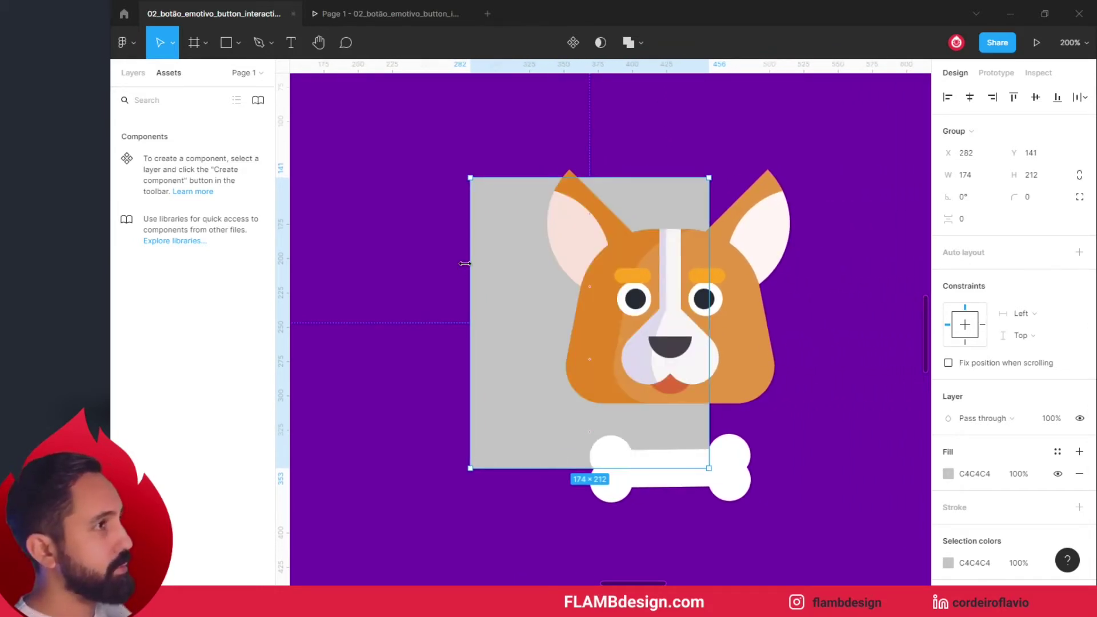
Step: Enlarge the gray group to 293 × 264 at Y 124 so it surrounds both the corgi's head and the bone
left_click_drag(709, 318, 838, 342)
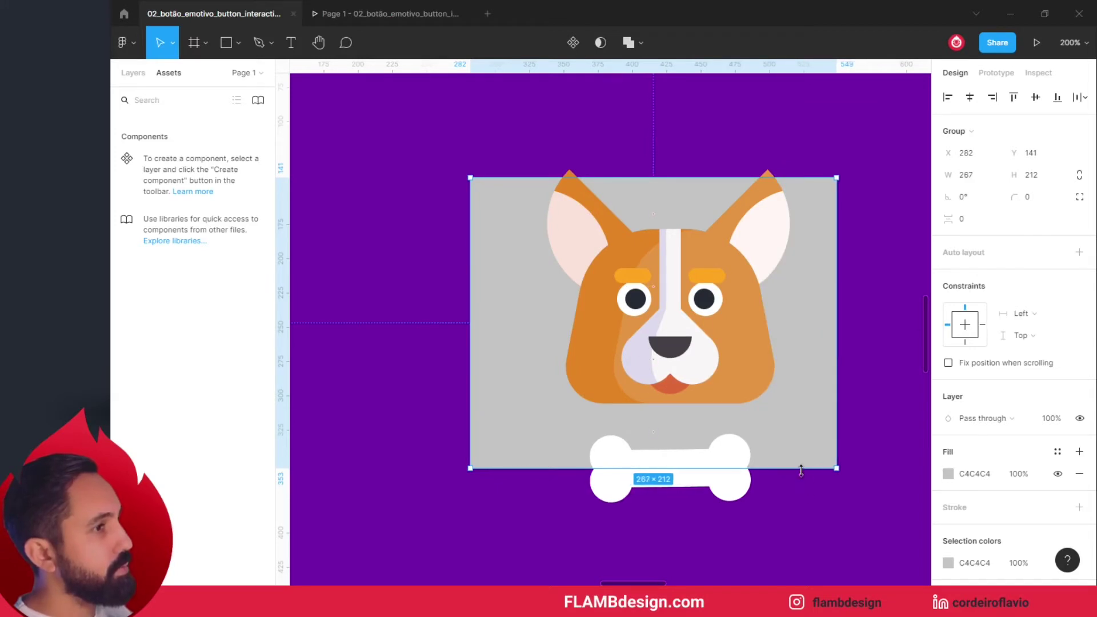
left_click_drag(802, 480, 799, 516)
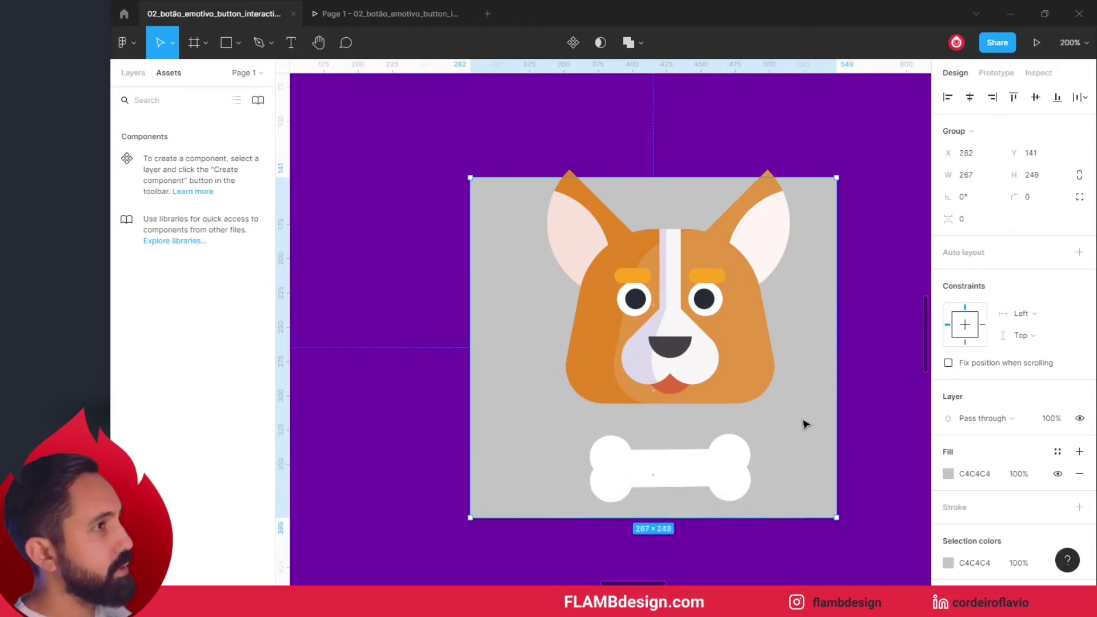
left_click_drag(662, 175, 660, 155)
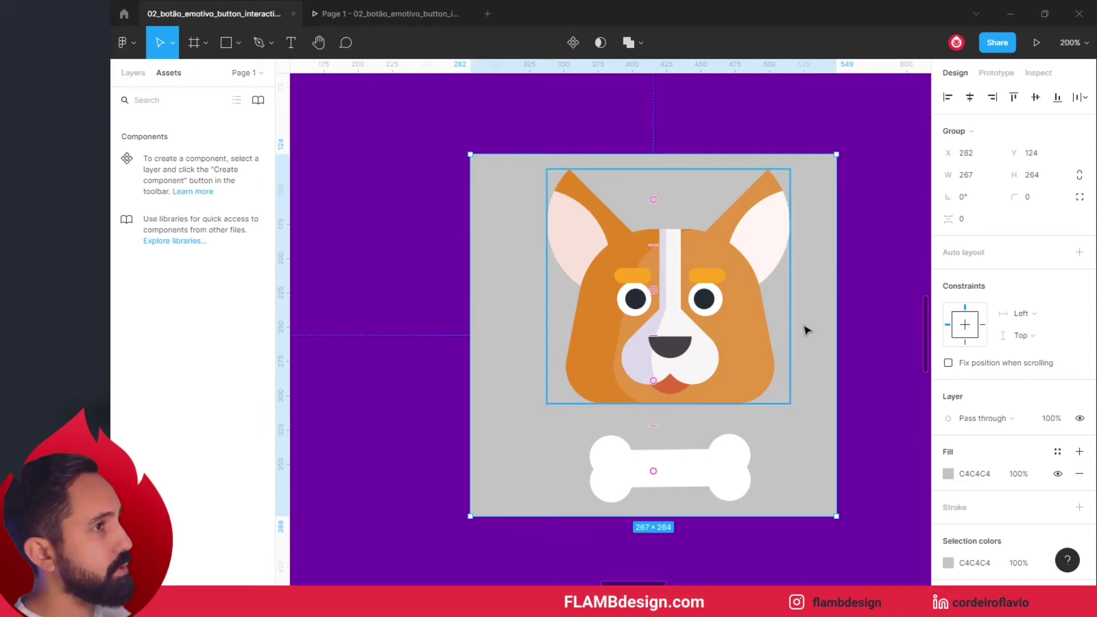
left_click_drag(832, 341, 870, 352)
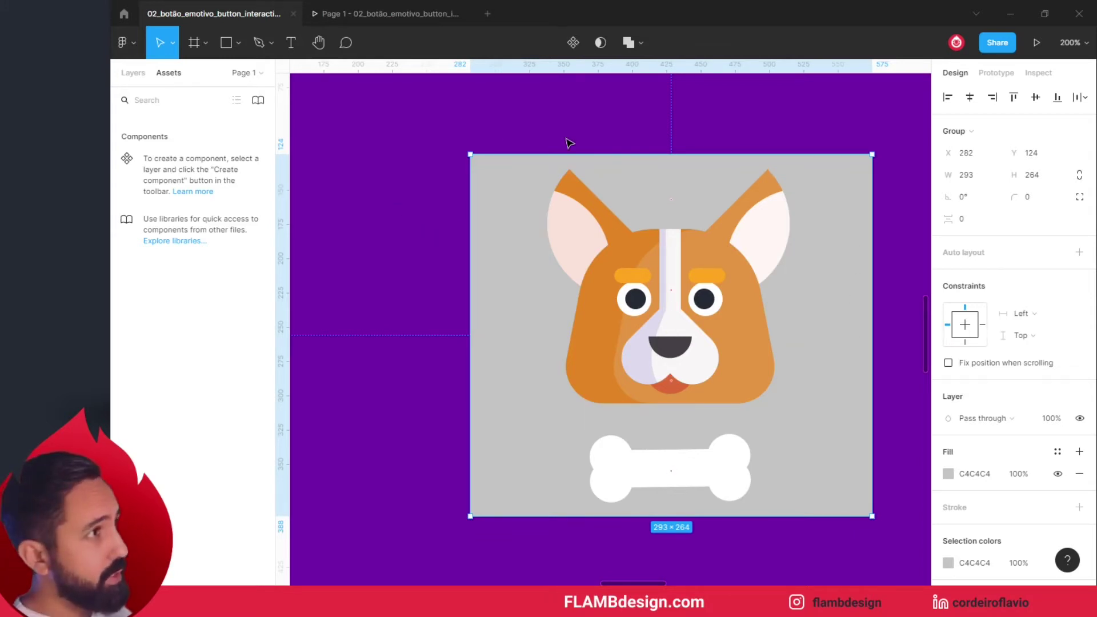
double_click(502, 235)
left_click_drag(502, 234, 502, 351)
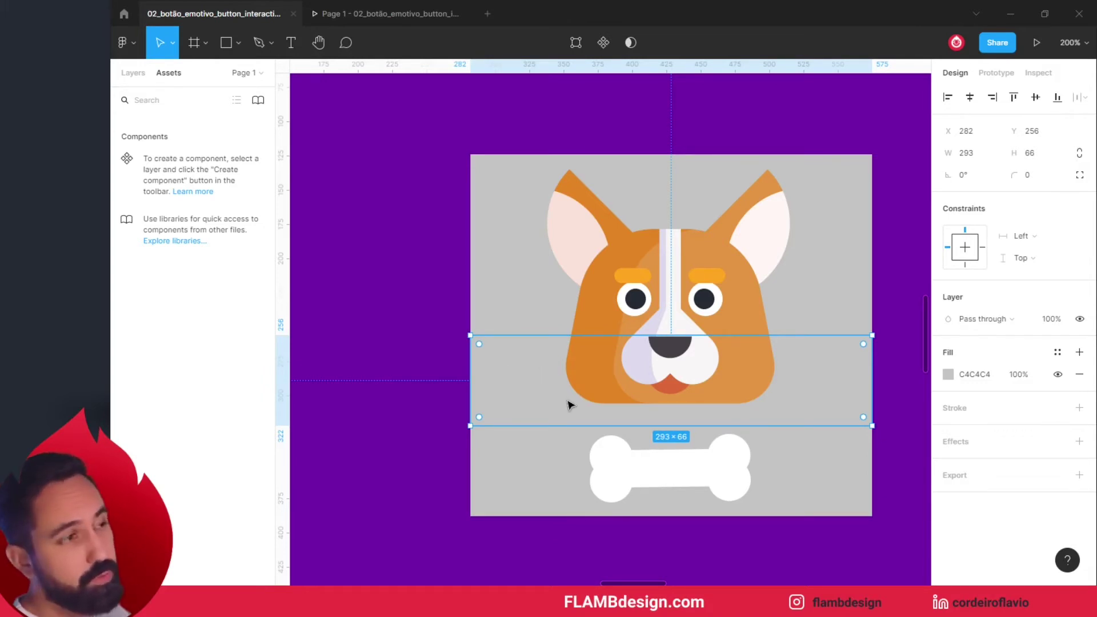
left_click_drag(570, 404, 521, 224)
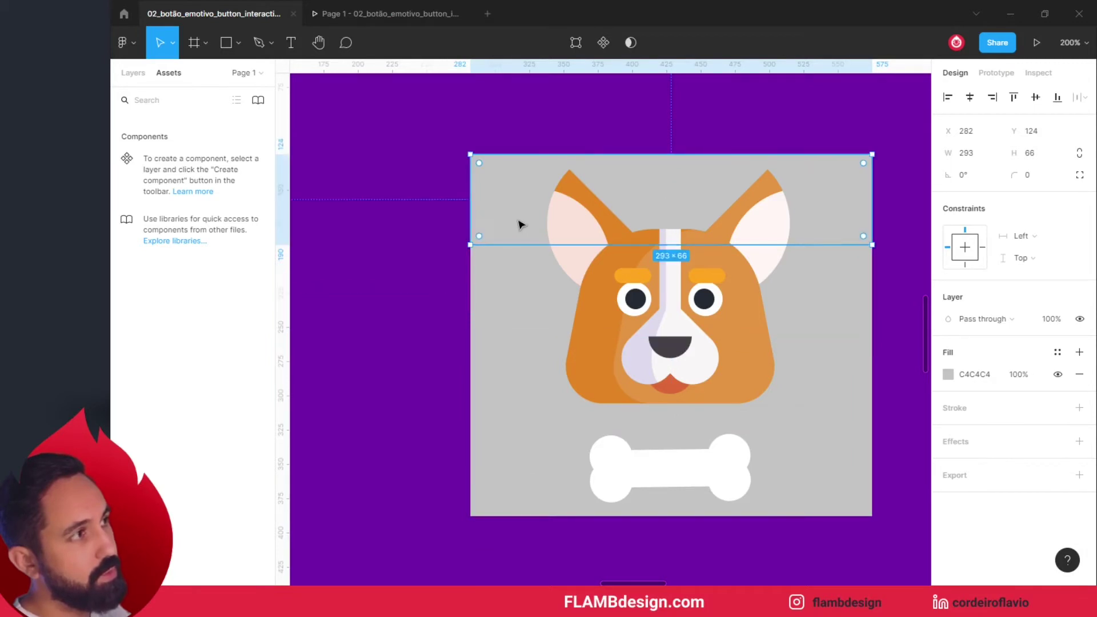
left_click(431, 328)
Step: Set the layer opacity of the gray rectangle group behind the corgi to 0%
left_click(478, 214)
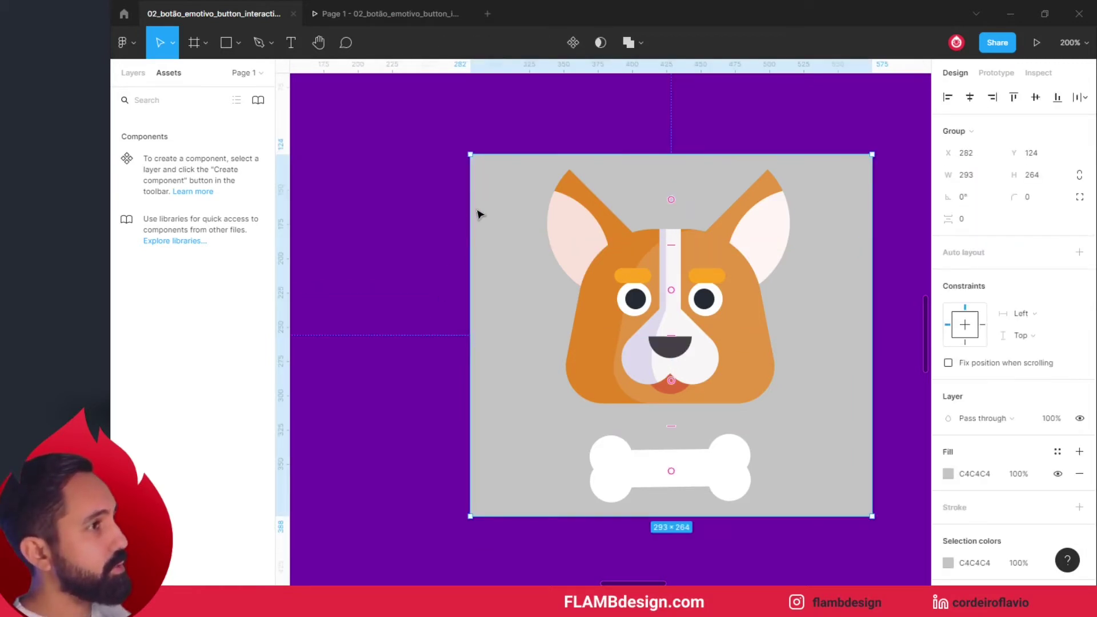
left_click(1048, 425)
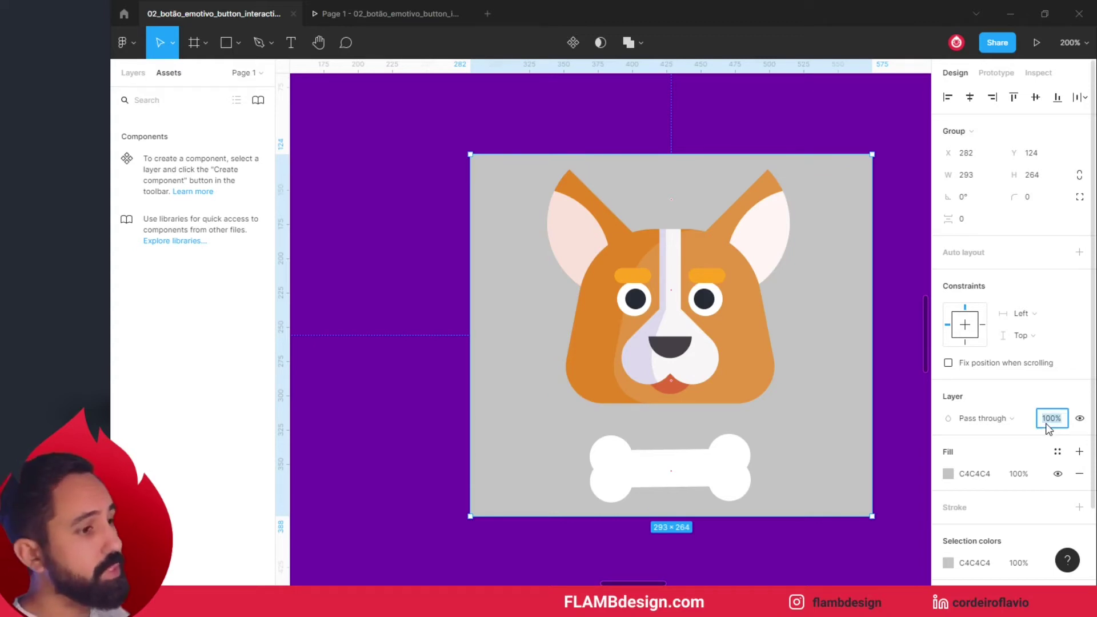
key("BackSpace")
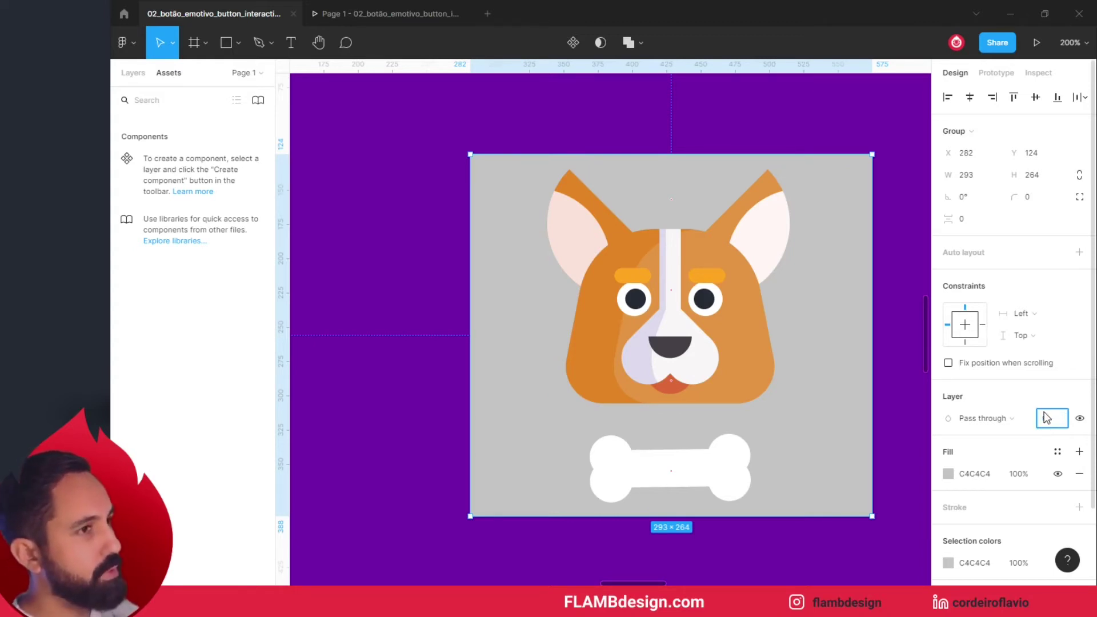
key("Return")
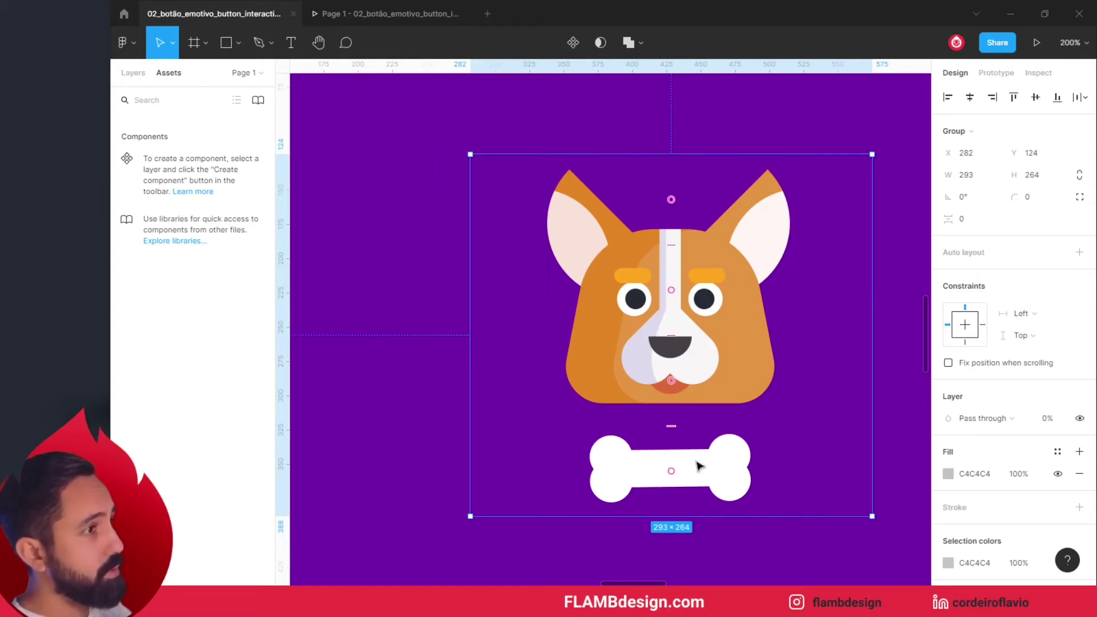
Step: Select the corgi artwork, the bone and the invisible rectangle group together and create a component from them
left_click(420, 276)
left_click_drag(423, 130, 876, 525)
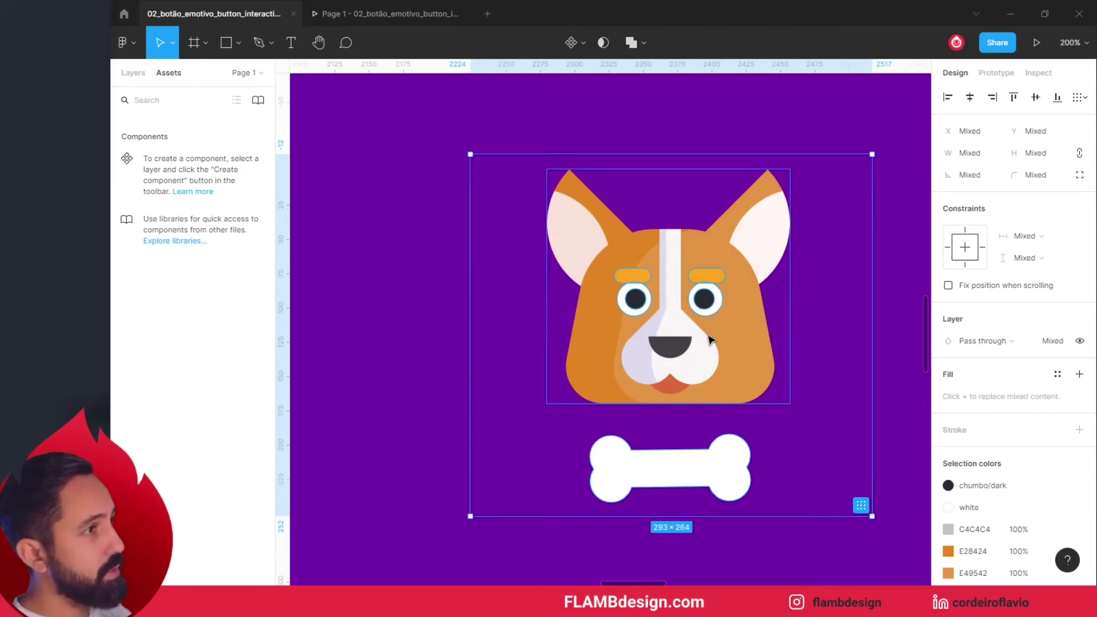
right_click(709, 340)
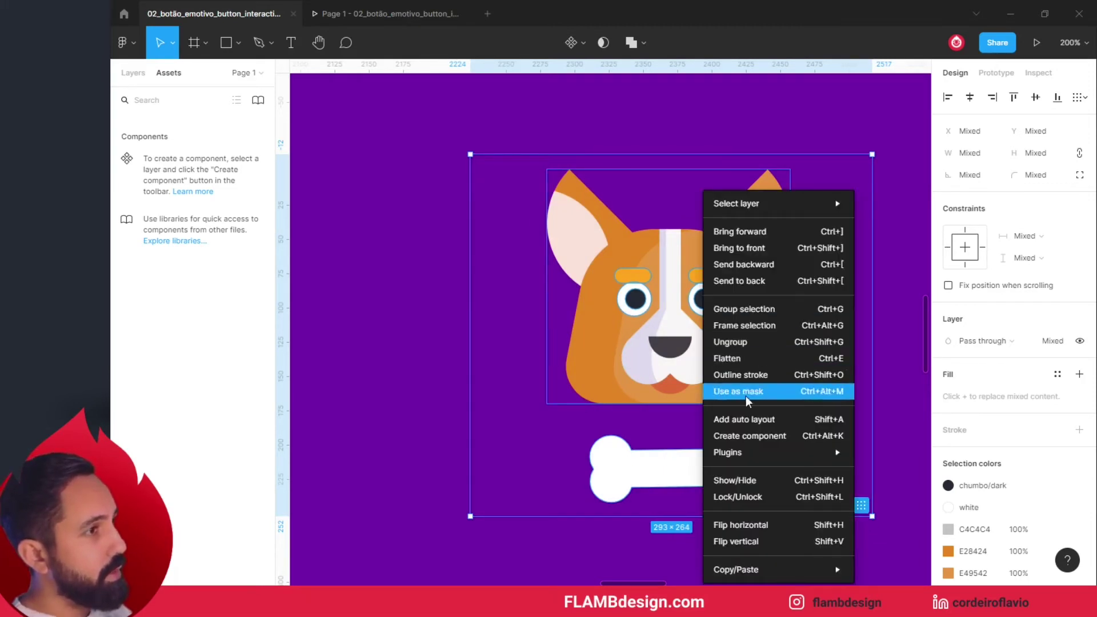
left_click(820, 437)
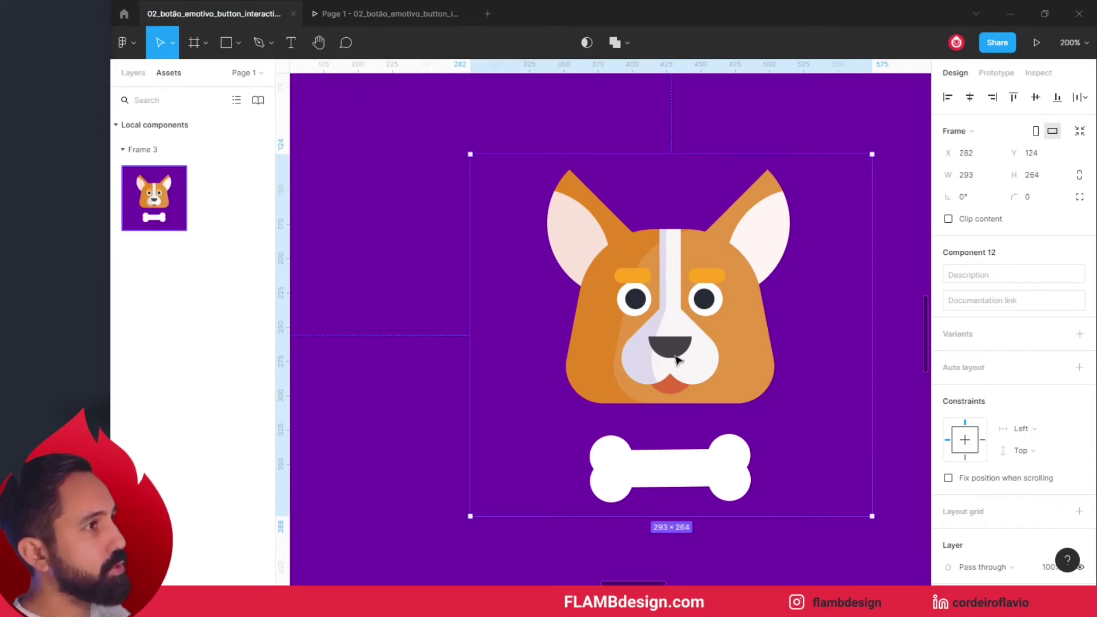
Step: Add a second variant to the corgi component and set its Property 1 value to z
scroll(578, 420, "up", 1)
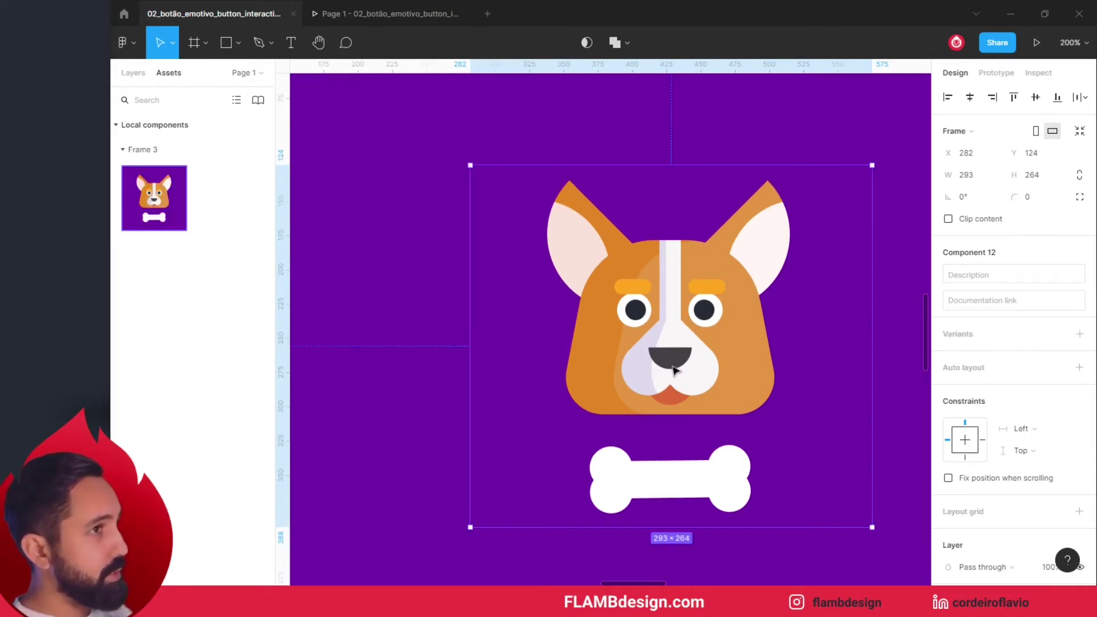
scroll(674, 371, "down", 1)
left_click_drag(438, 290, 385, 264)
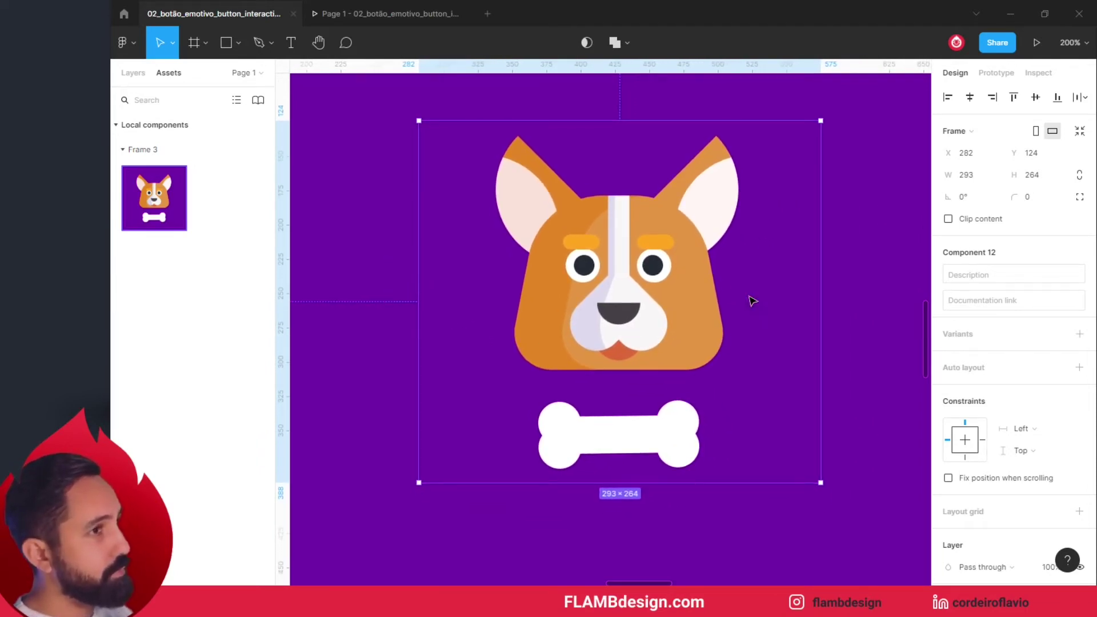
left_click(1081, 338)
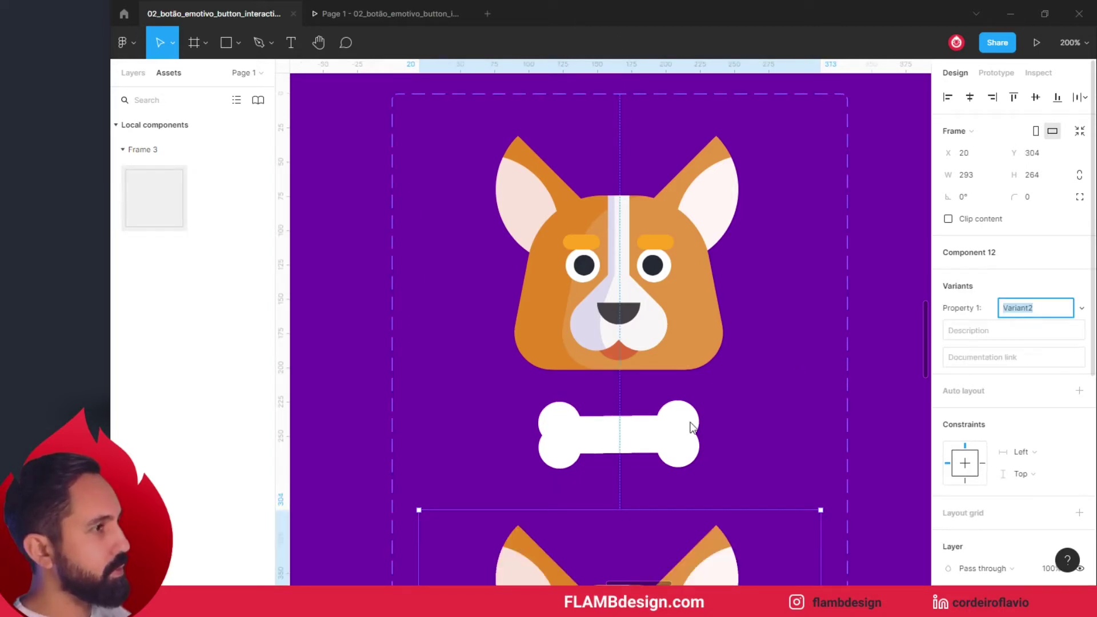
scroll(688, 428, "down", 3)
type("z")
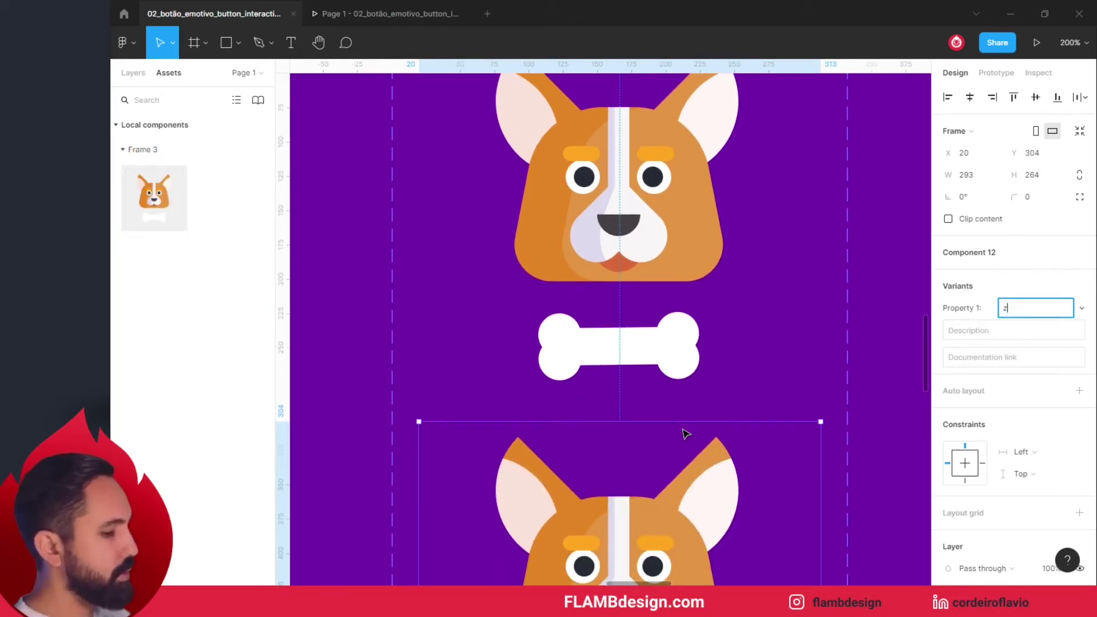
scroll(685, 434, "down", 5)
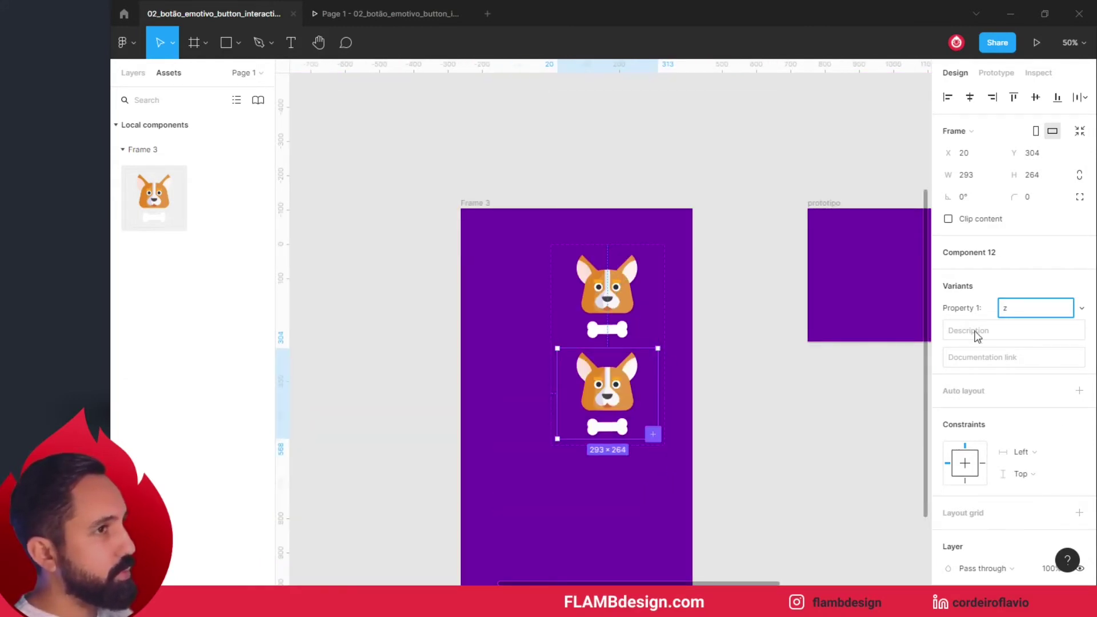
left_click(741, 420)
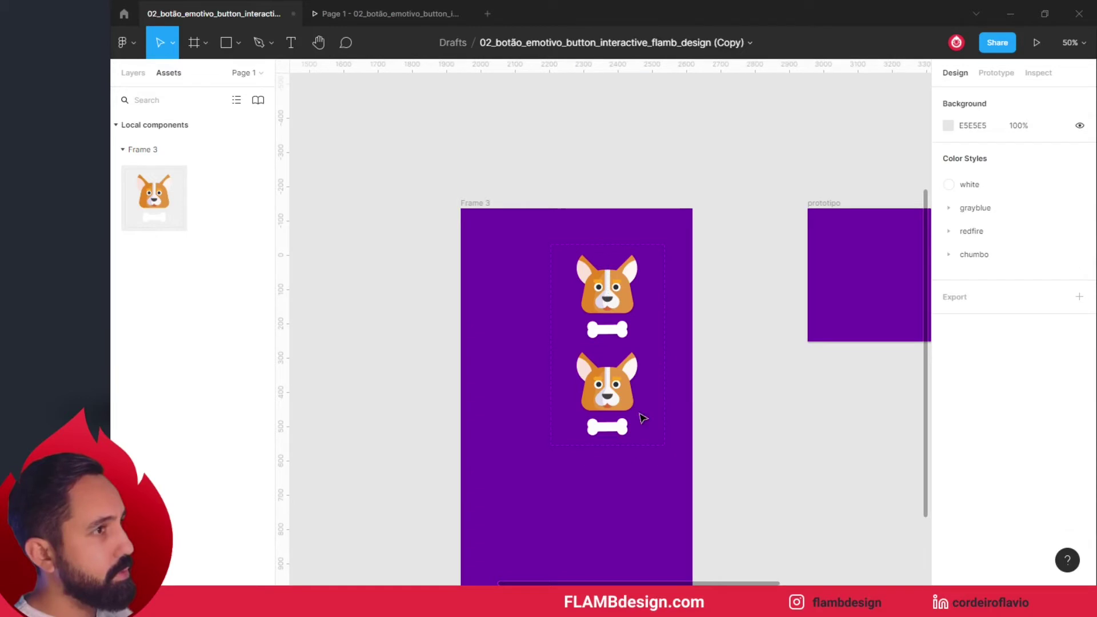
Step: Add a third variant to the corgi component set, with z as its Property 1 value
left_click(595, 412)
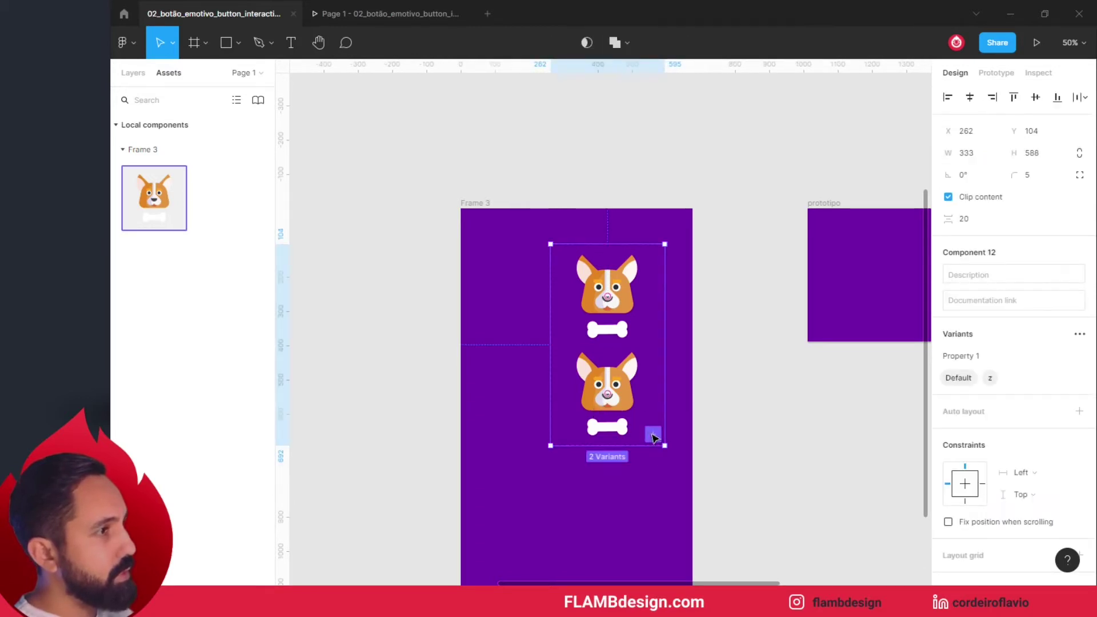
left_click(653, 436)
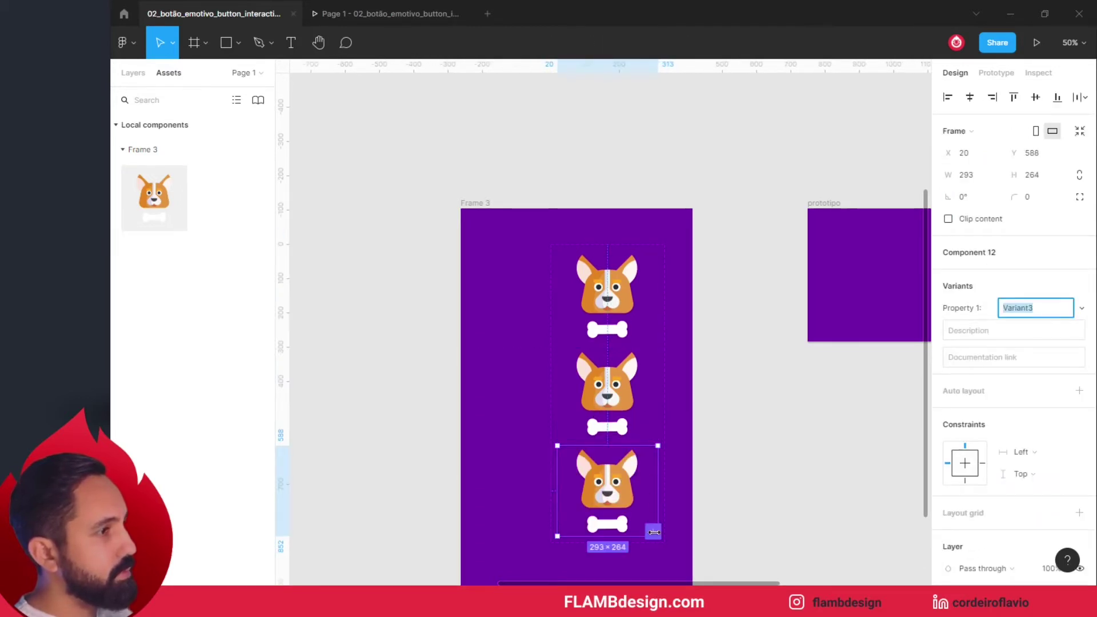
type("z")
key("Return")
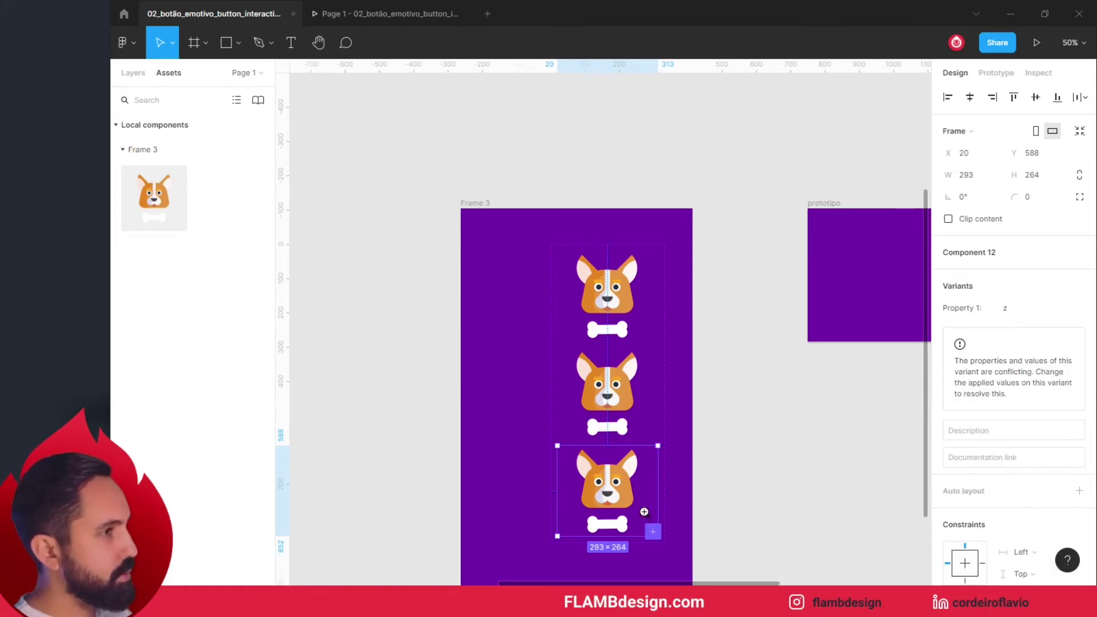
Step: Add a fourth corgi variant at the end of the column and enter z as its Property 1 value
left_click(648, 521)
left_click(647, 521)
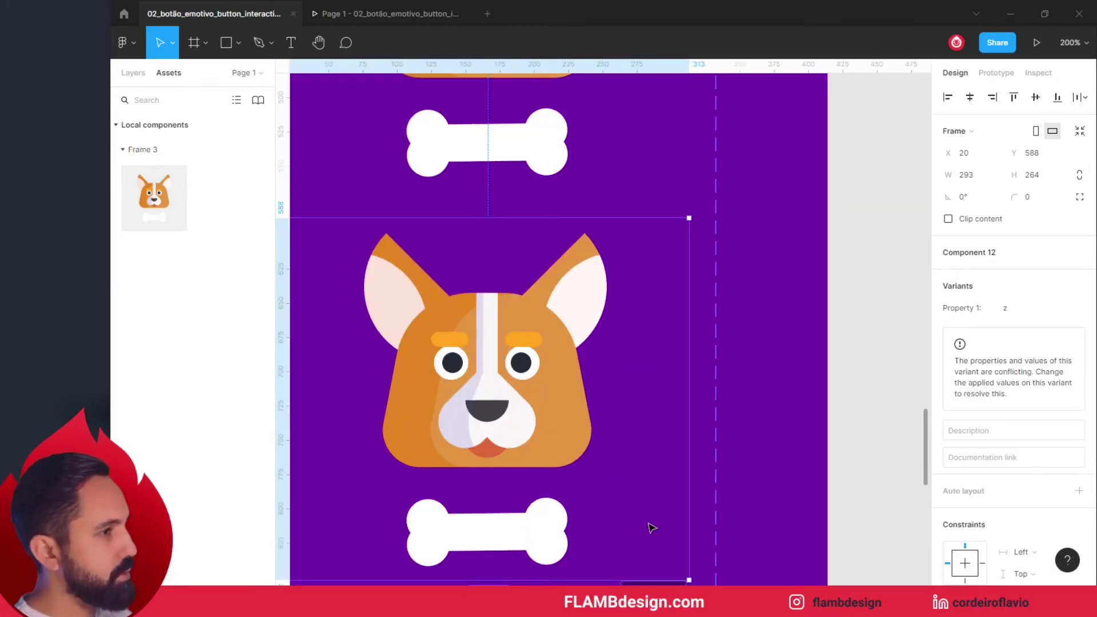
left_click_drag(583, 455, 584, 288)
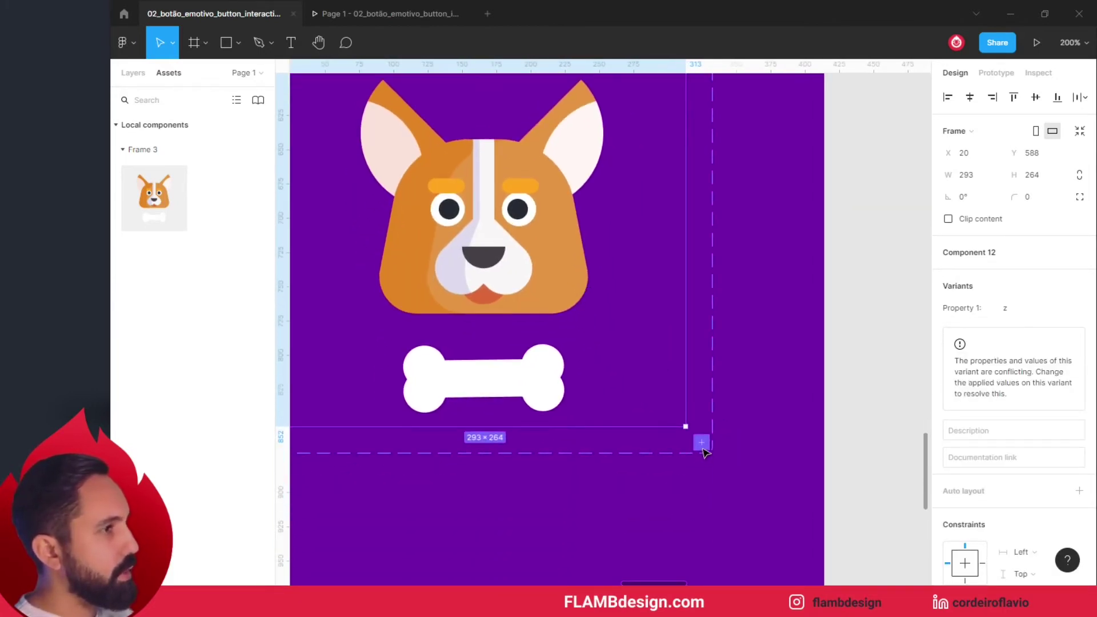
left_click(702, 443)
type("z")
key("ctrl+minus")
key("ctrl+minus")
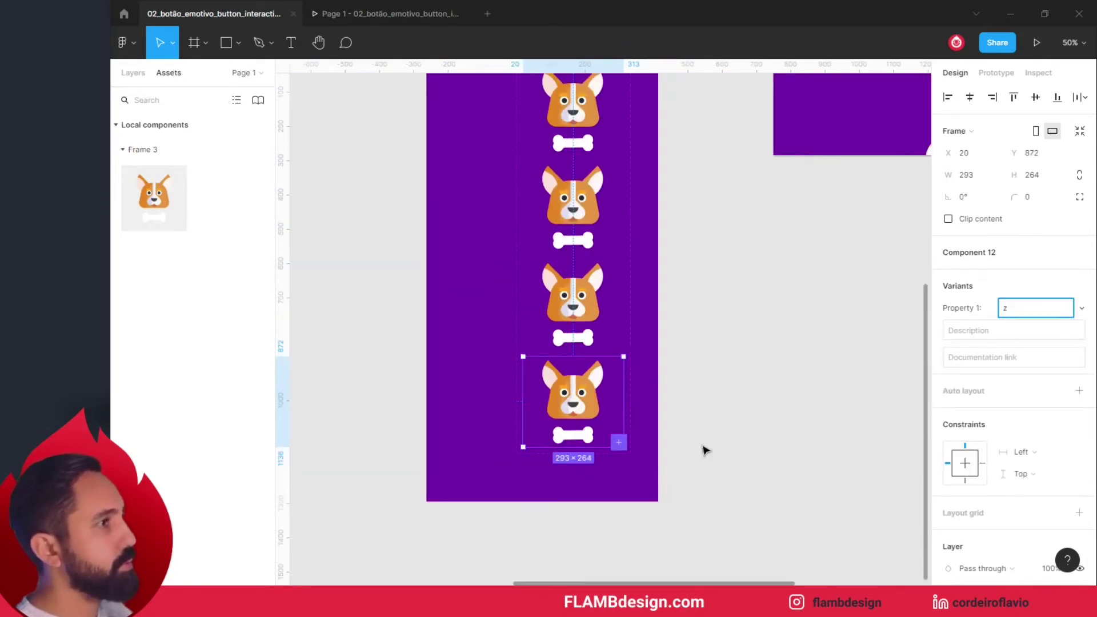
scroll(710, 440, "up", 3)
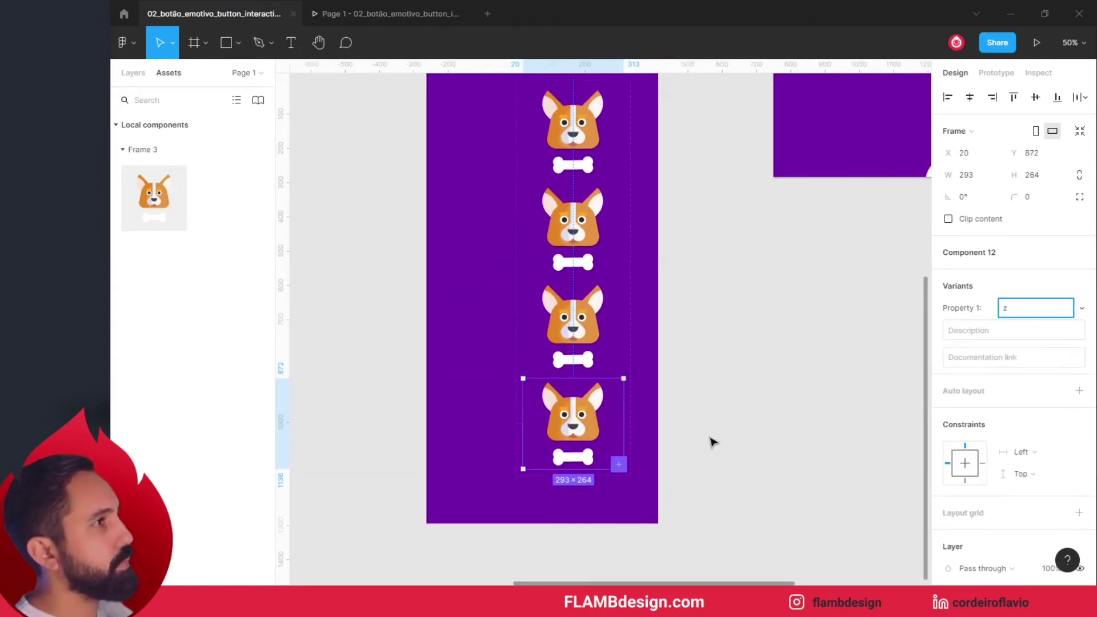
left_click(736, 376)
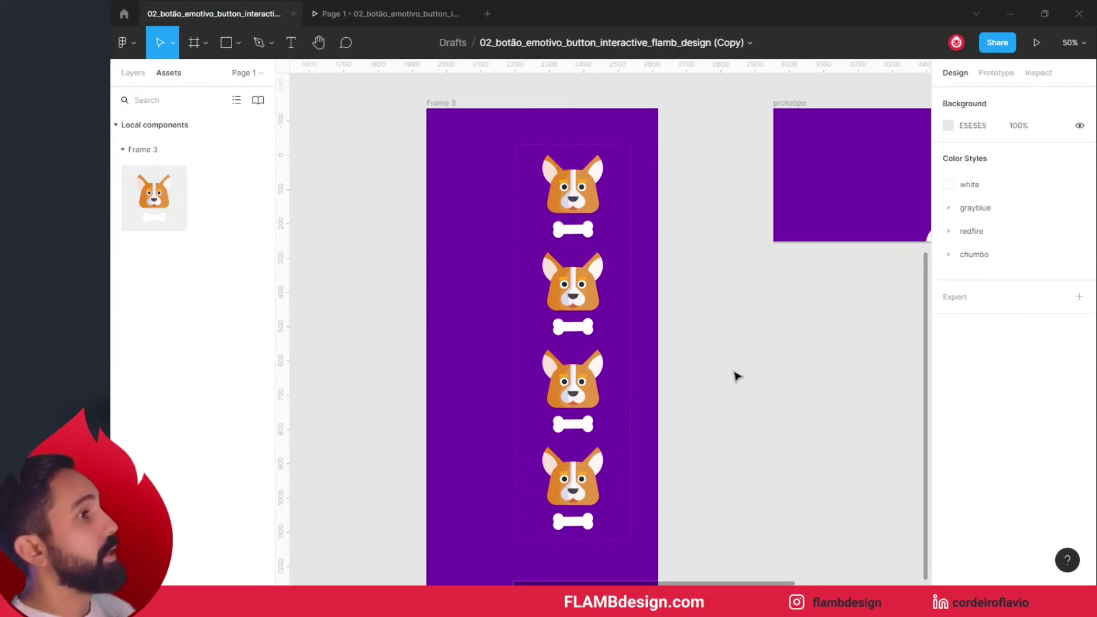
scroll(737, 375, "up", 1)
scroll(737, 375, "up", 1)
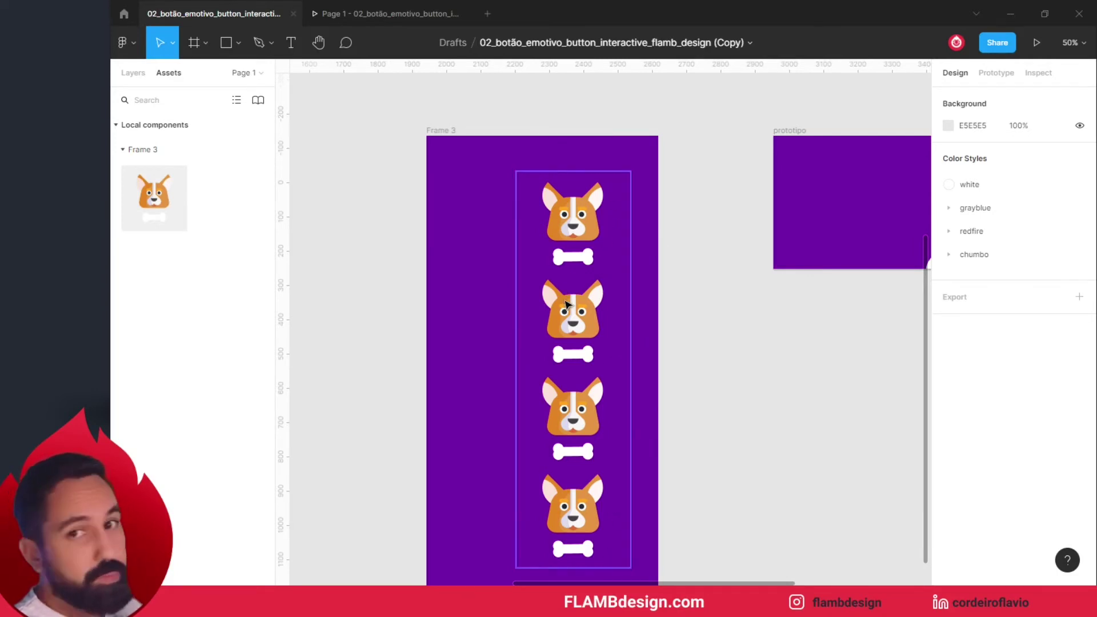
scroll(572, 323, "up", 1)
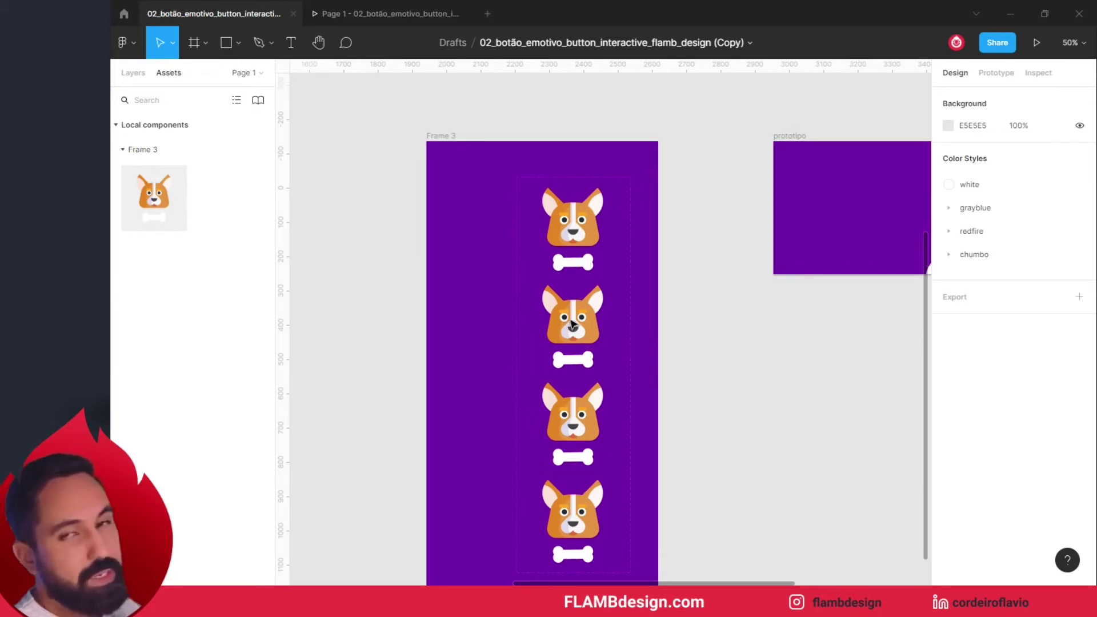
scroll(573, 323, "up", 2)
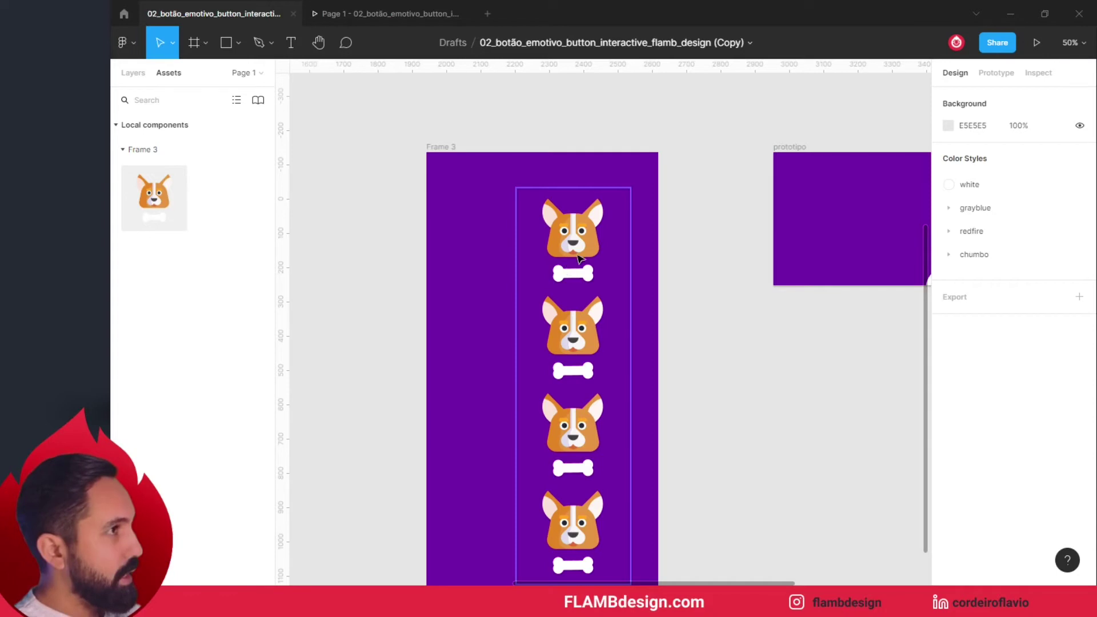
Step: In the second corgi variant, rotate the right eyebrow to -15° and the left eyebrow to 15°
scroll(578, 255, "up", 5)
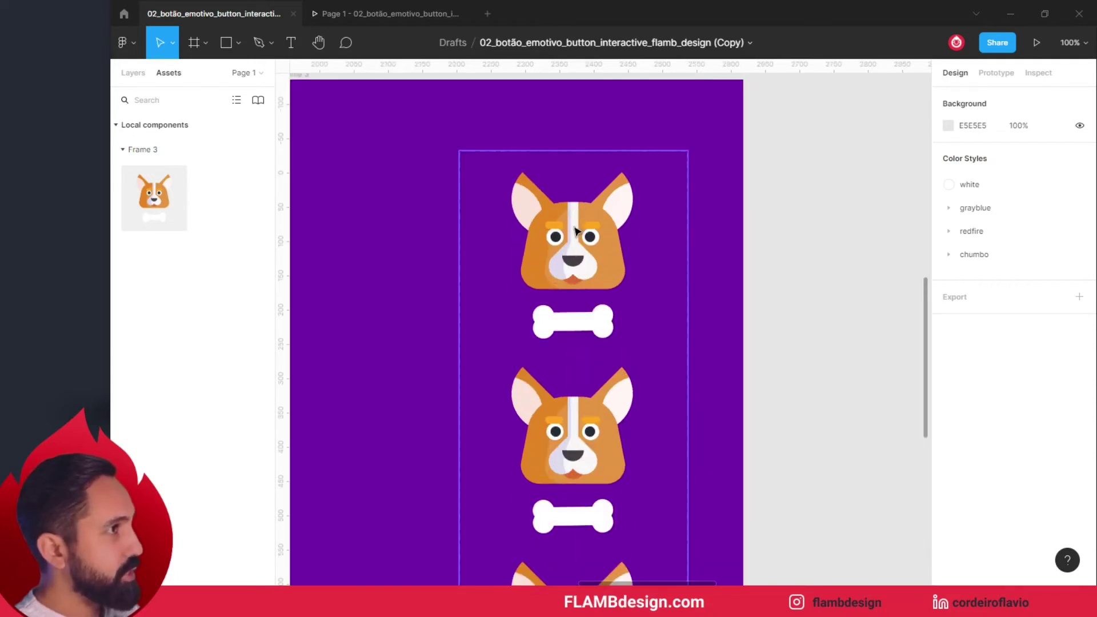
scroll(576, 327, "down", 3)
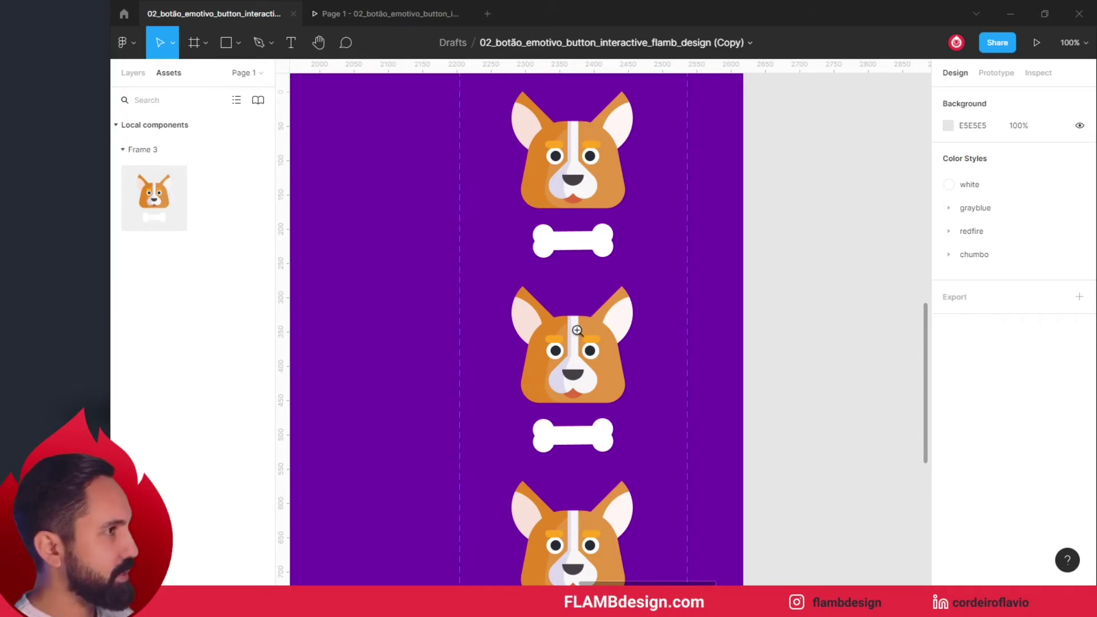
scroll(570, 344, "up", 5, "ctrl")
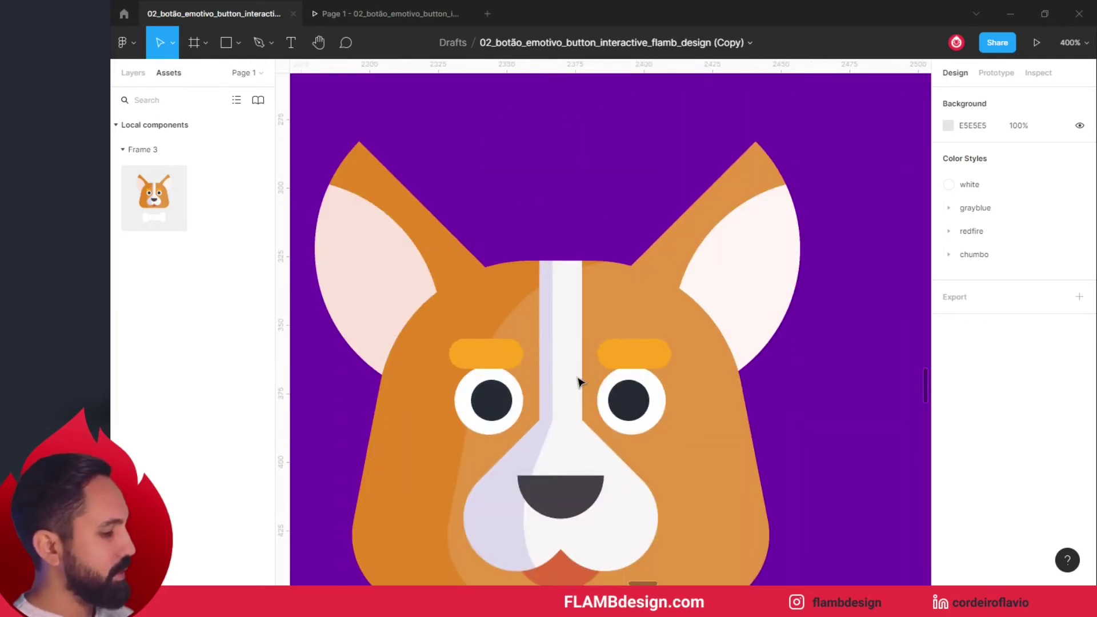
left_click_drag(553, 380, 589, 332)
left_click(663, 316)
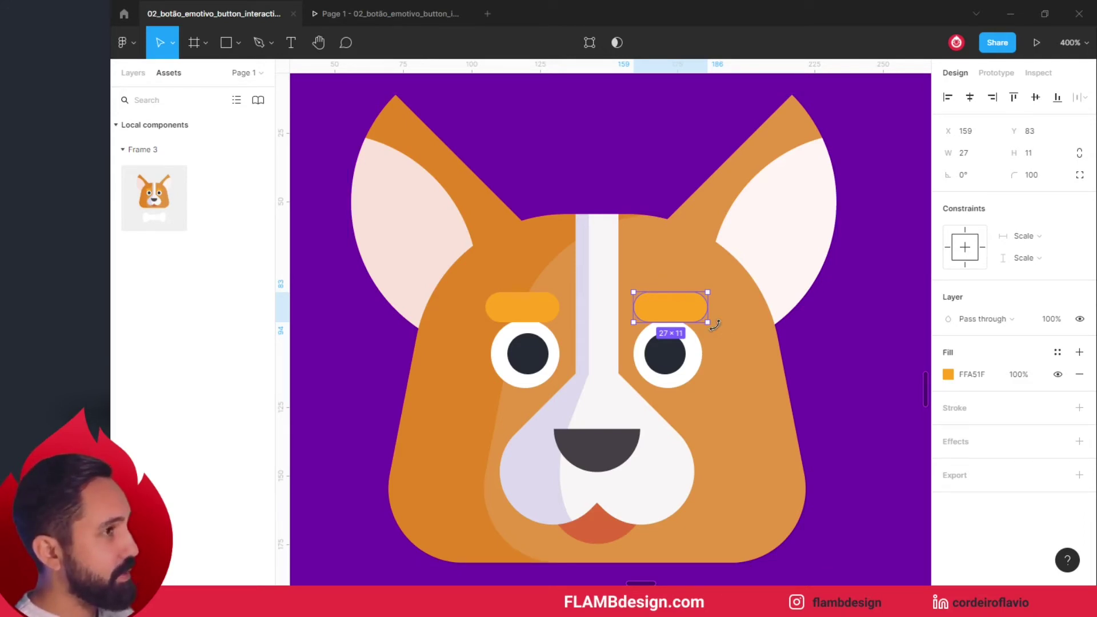
left_click_drag(711, 329, 709, 338)
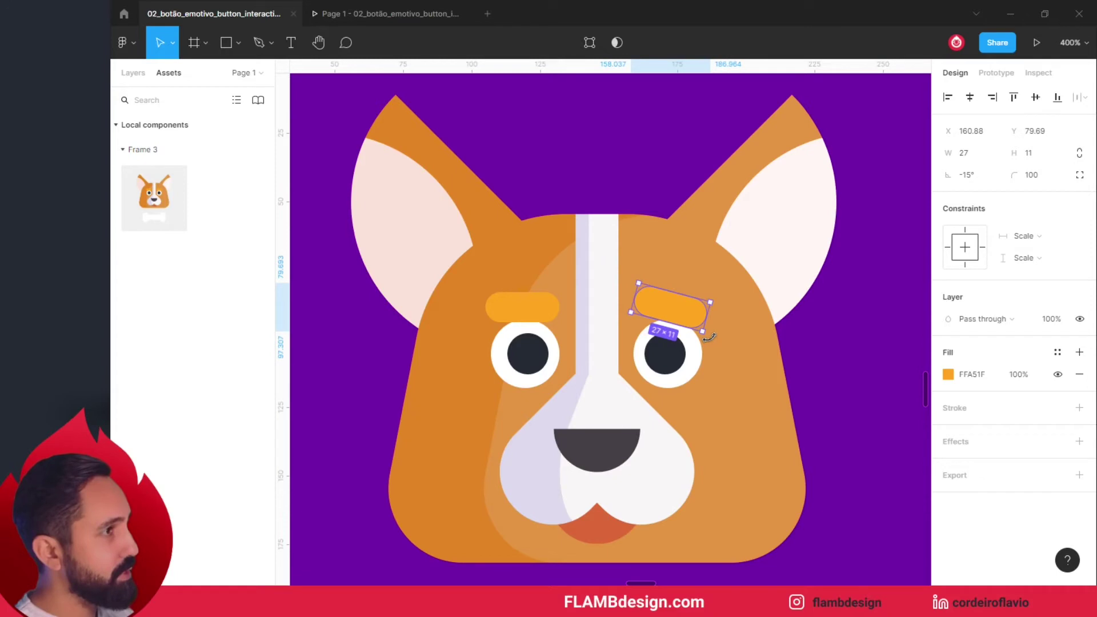
left_click(553, 317)
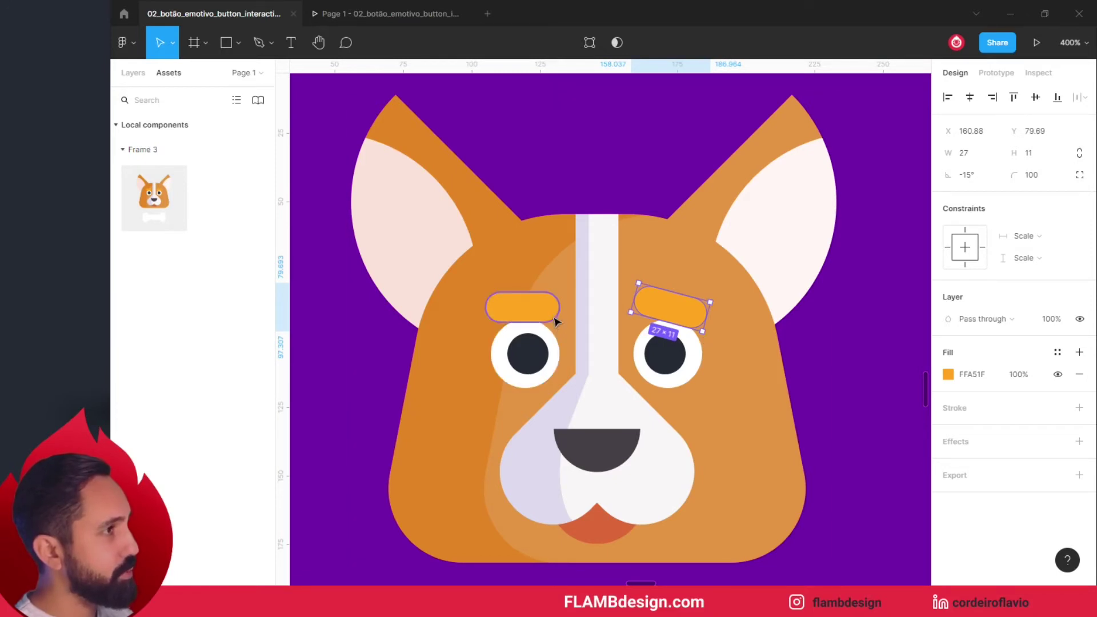
left_click_drag(568, 329, 571, 316)
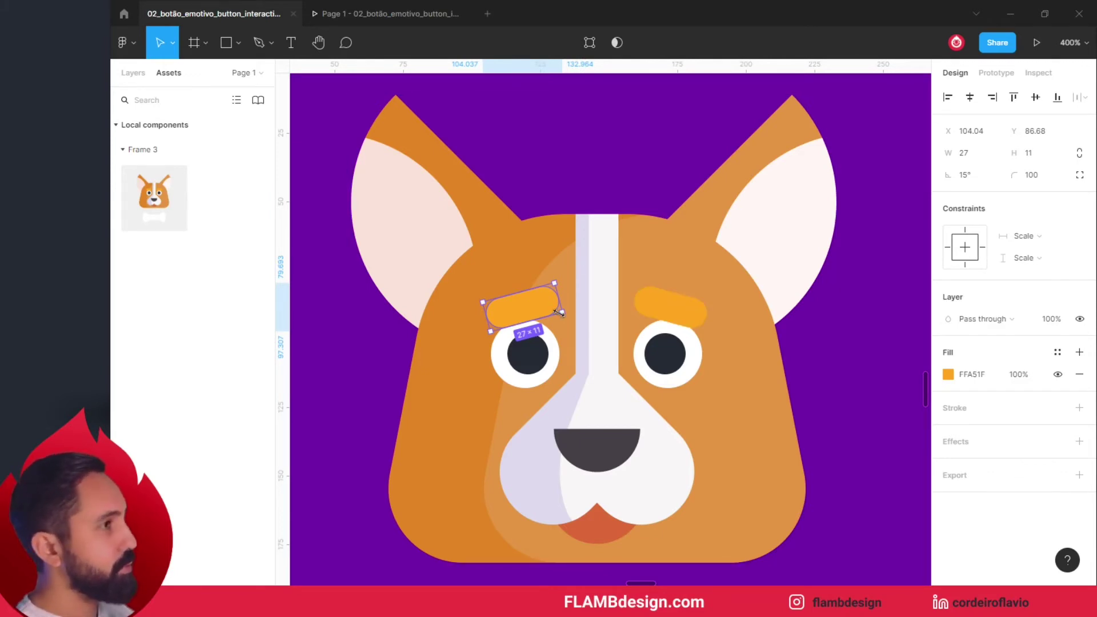
Step: Move the second variant's left eyebrow 4 px up and 3 px to the left
key("Up")
key("Up")
key("Up")
key("Up")
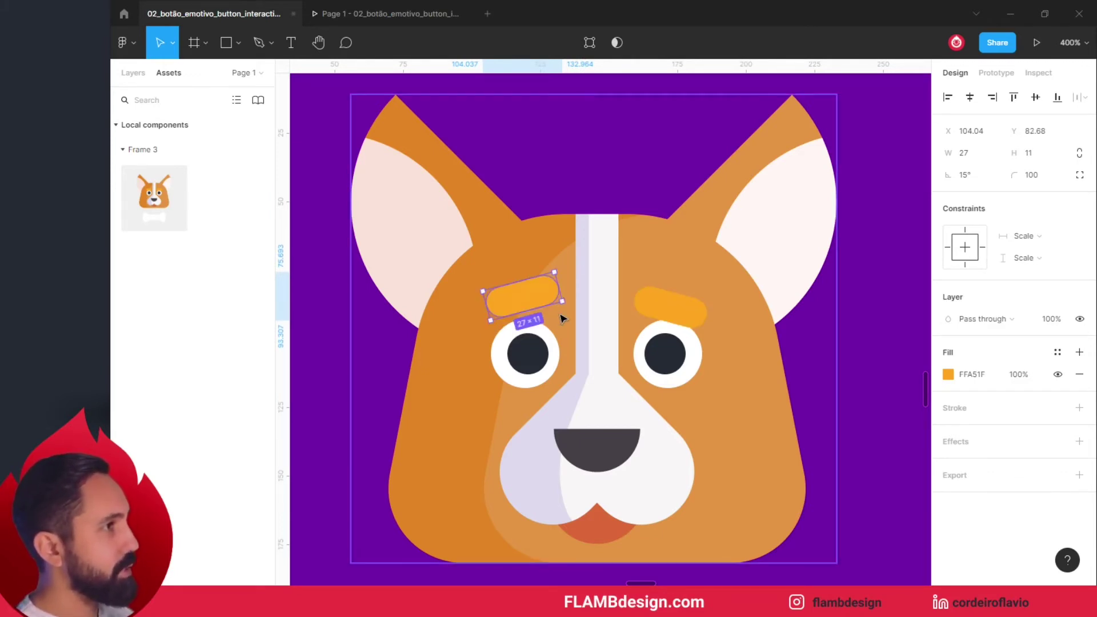
key("Left")
key("Left")
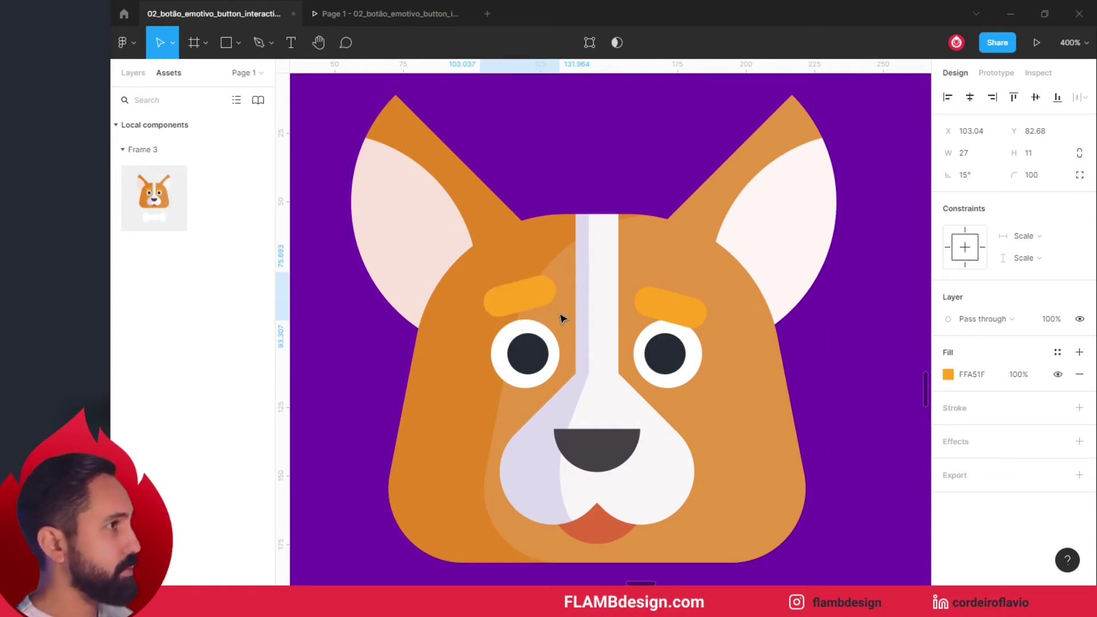
key("Left")
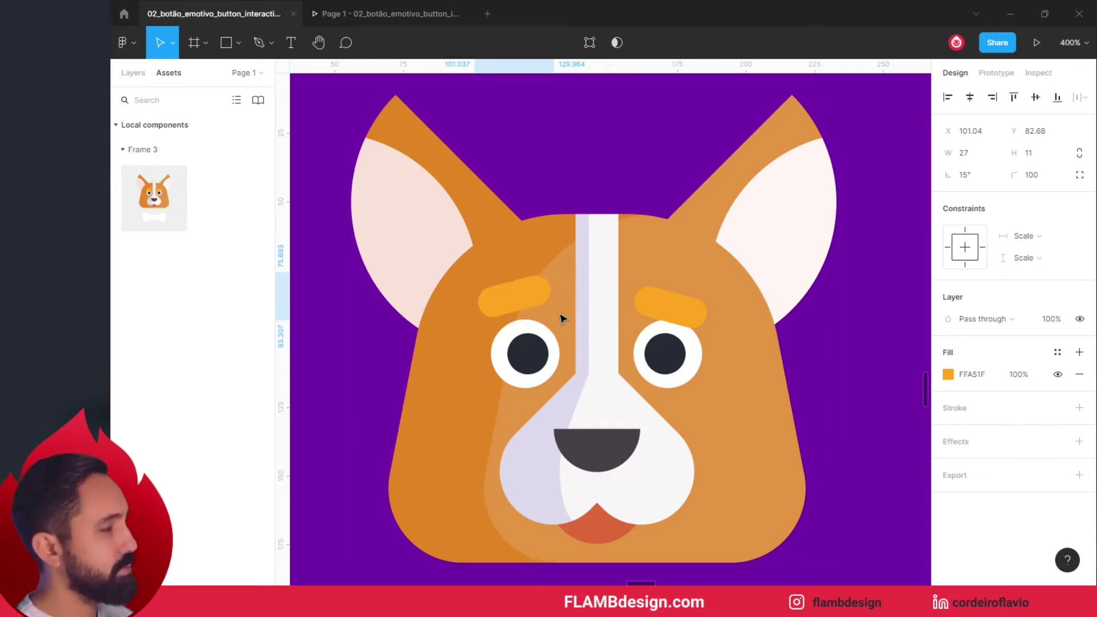
Step: Move the second variant's right eyebrow 4 px up and 3 px to the right
left_click(671, 308)
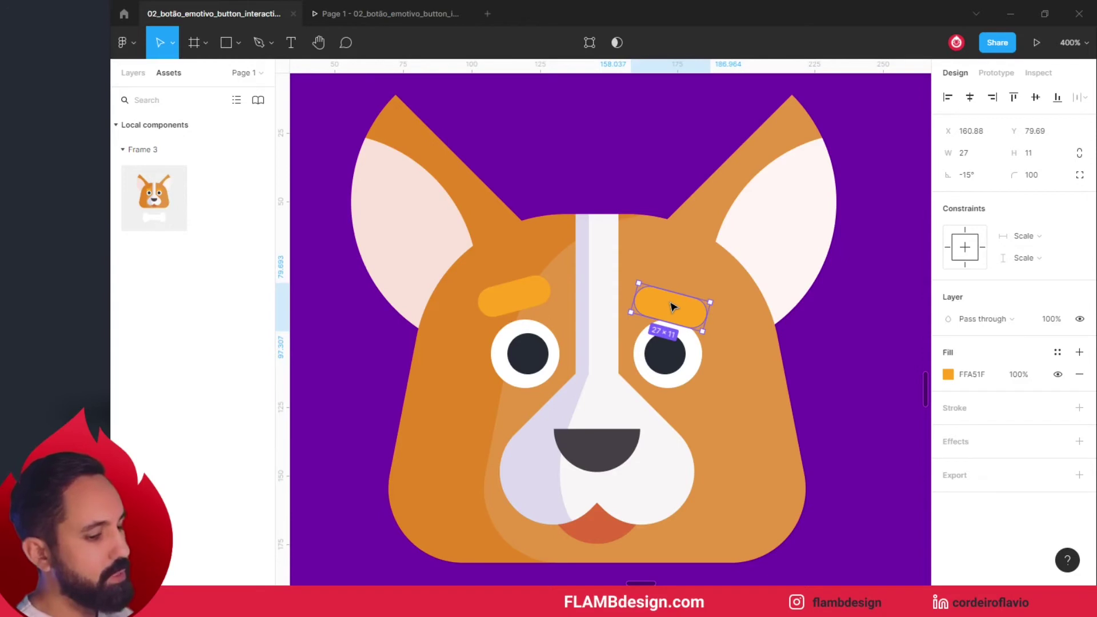
key("Up")
key("Up")
key("Up")
key("Up")
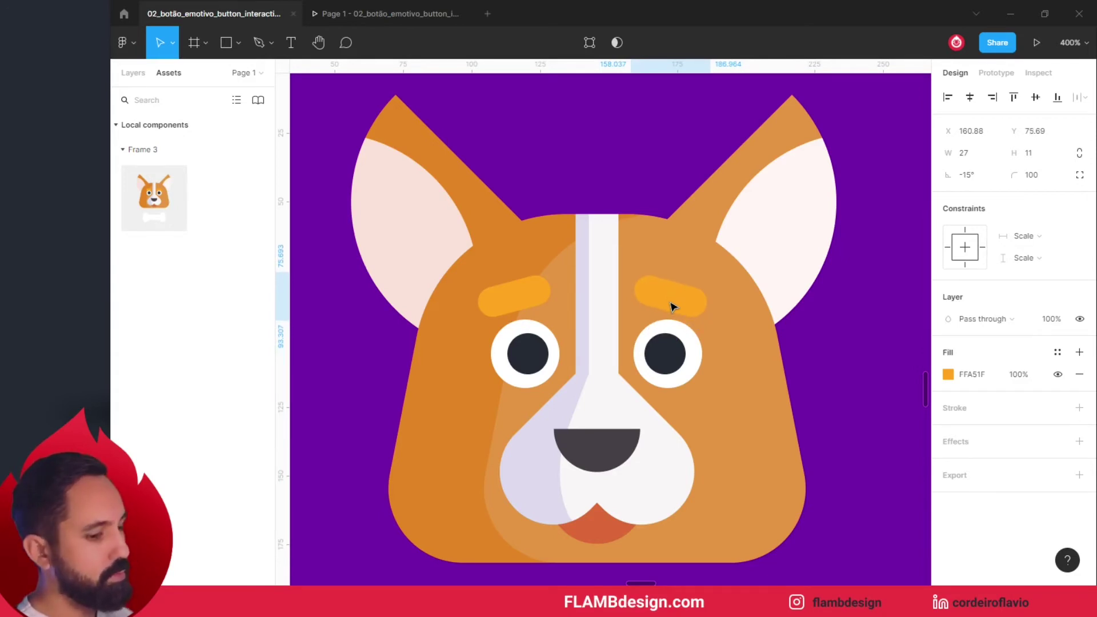
key("Right")
key("Right")
key("Right")
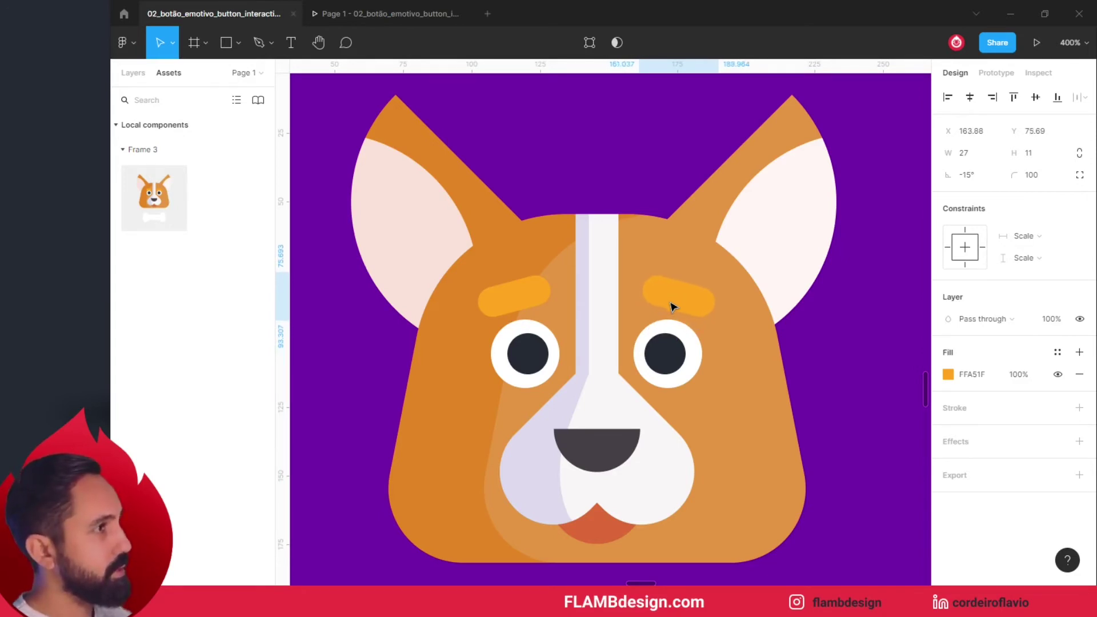
Step: Raise both pupils of the second variant together by 4 px so the corgi looks up
left_click(545, 366)
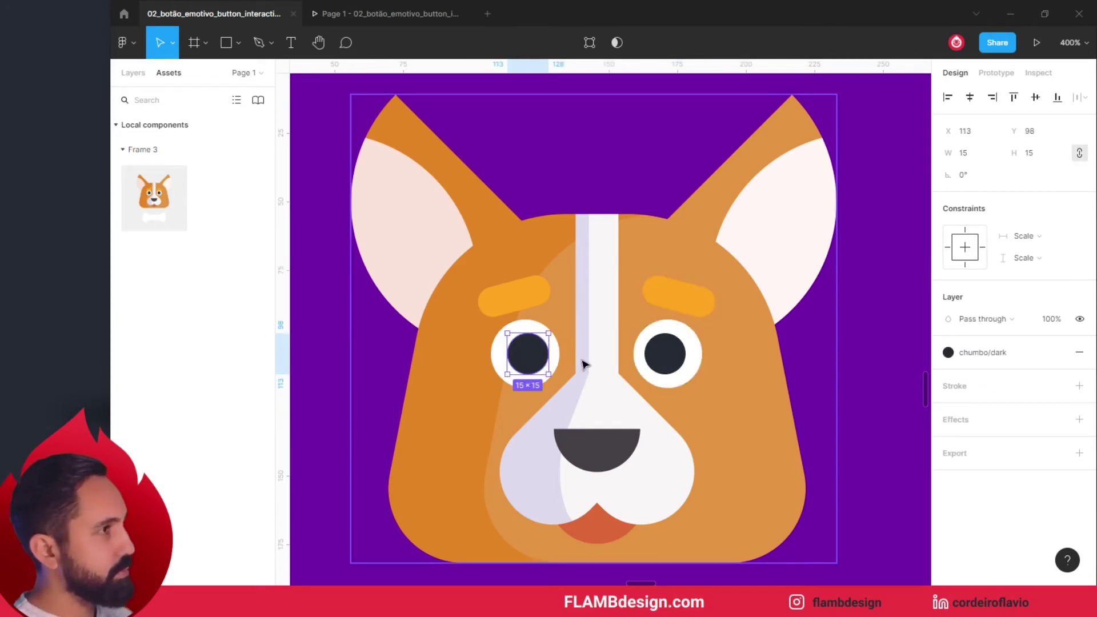
left_click(664, 363, "shift")
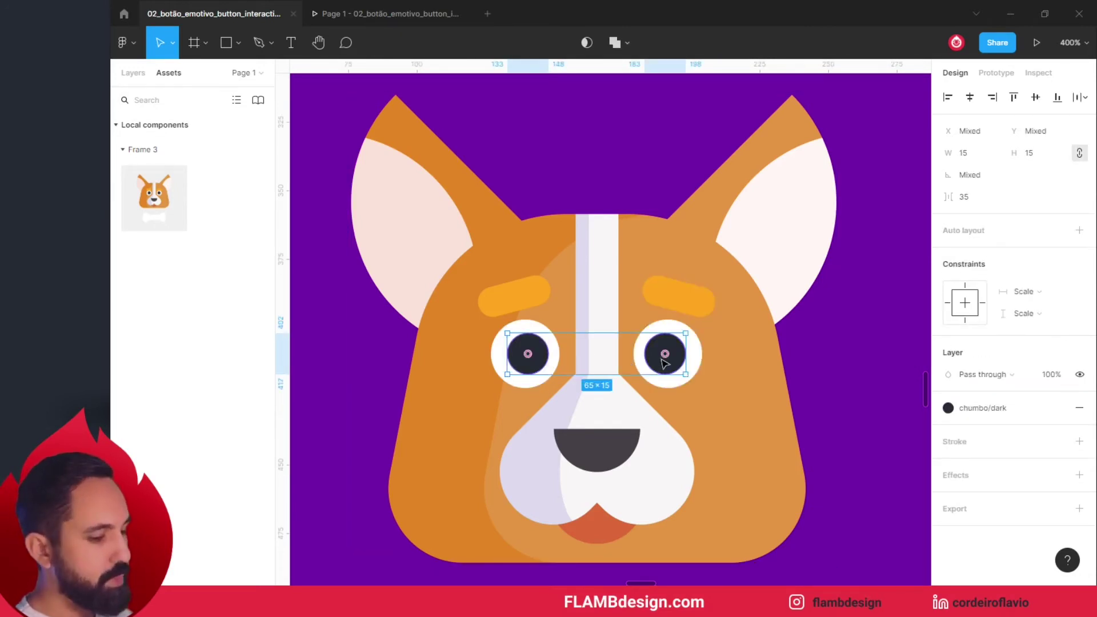
key("Up")
key("Up")
key("Up")
key("Up")
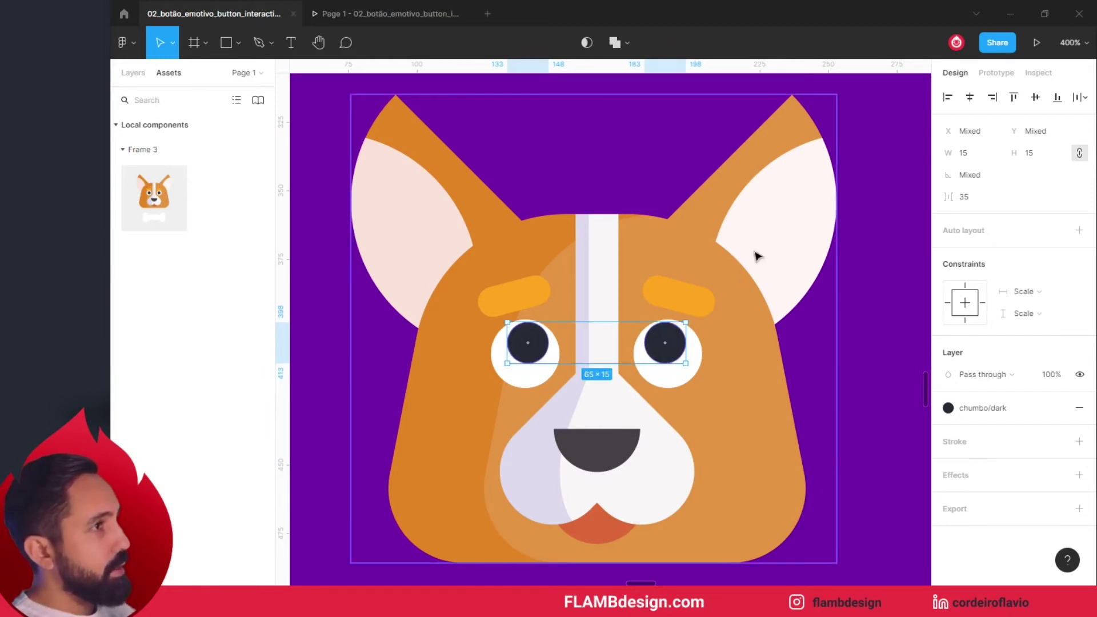
Step: Rotate the second variant's right ear, outer and inner shapes together, to -15° and shift it slightly down
left_click(773, 193)
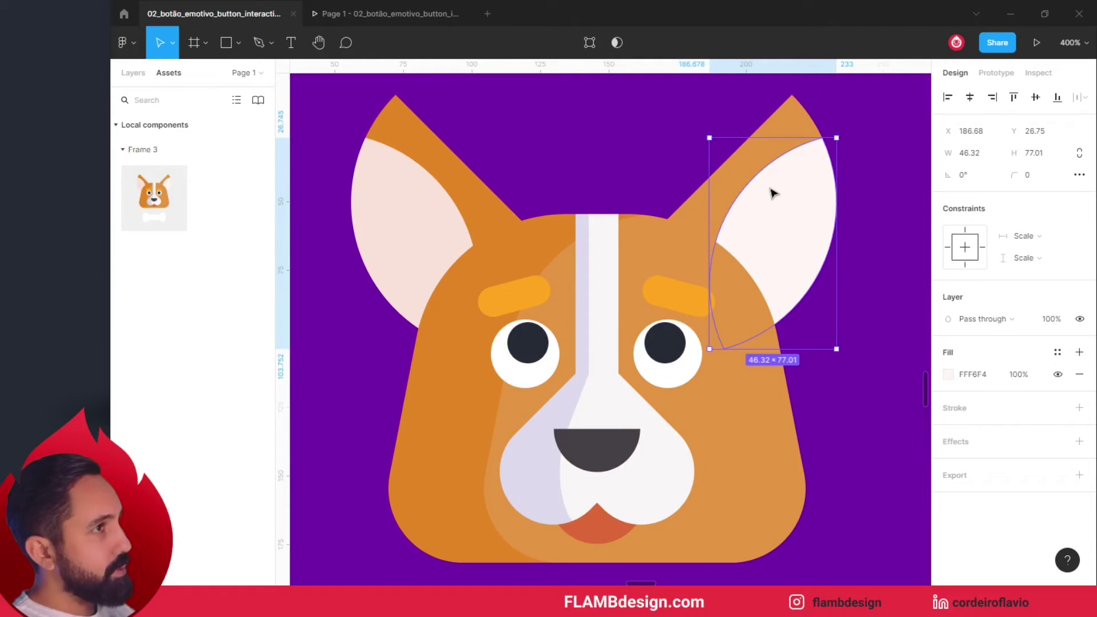
left_click(780, 127, "shift")
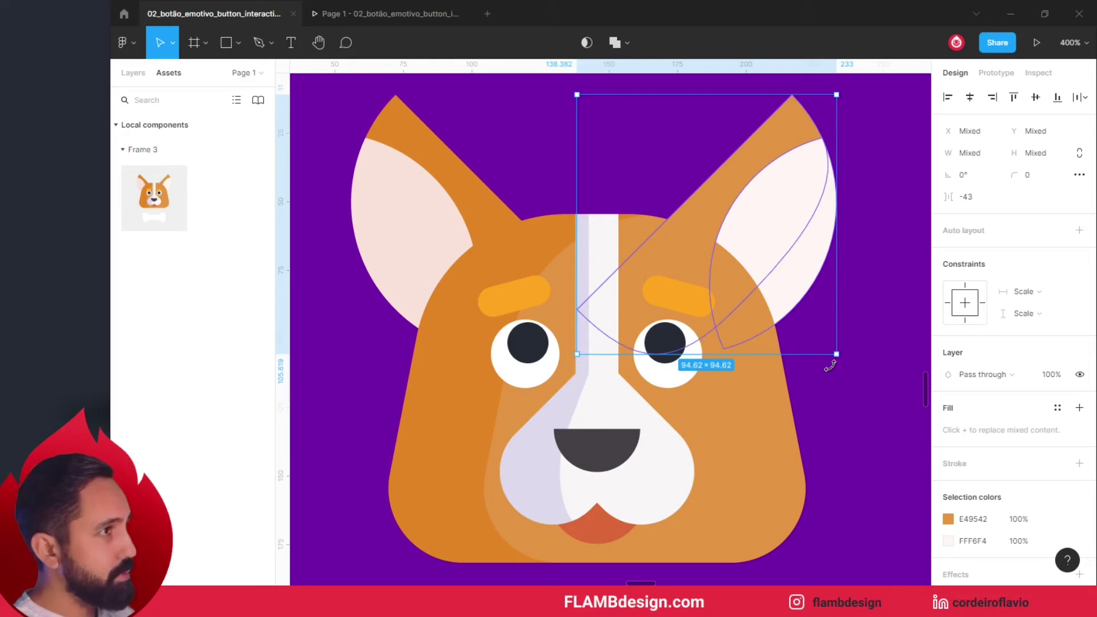
left_click_drag(821, 381, 809, 388)
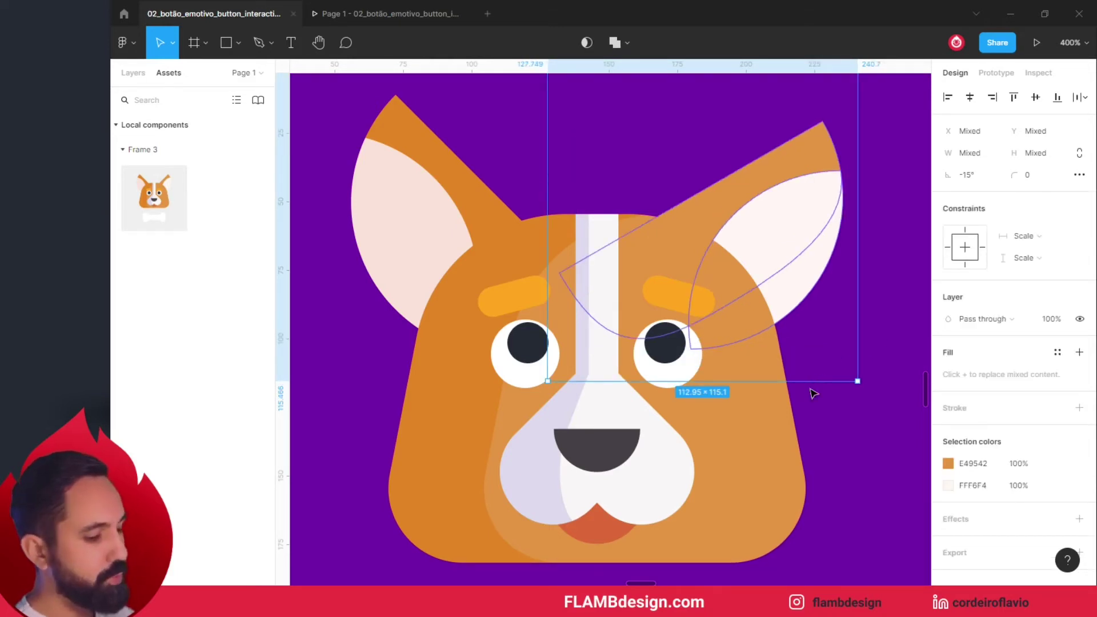
left_click_drag(813, 393, 808, 388)
Step: Rotate the second variant's left ear, outer and inner shapes together, to 15° and lower it to match the right ear
left_click(445, 182)
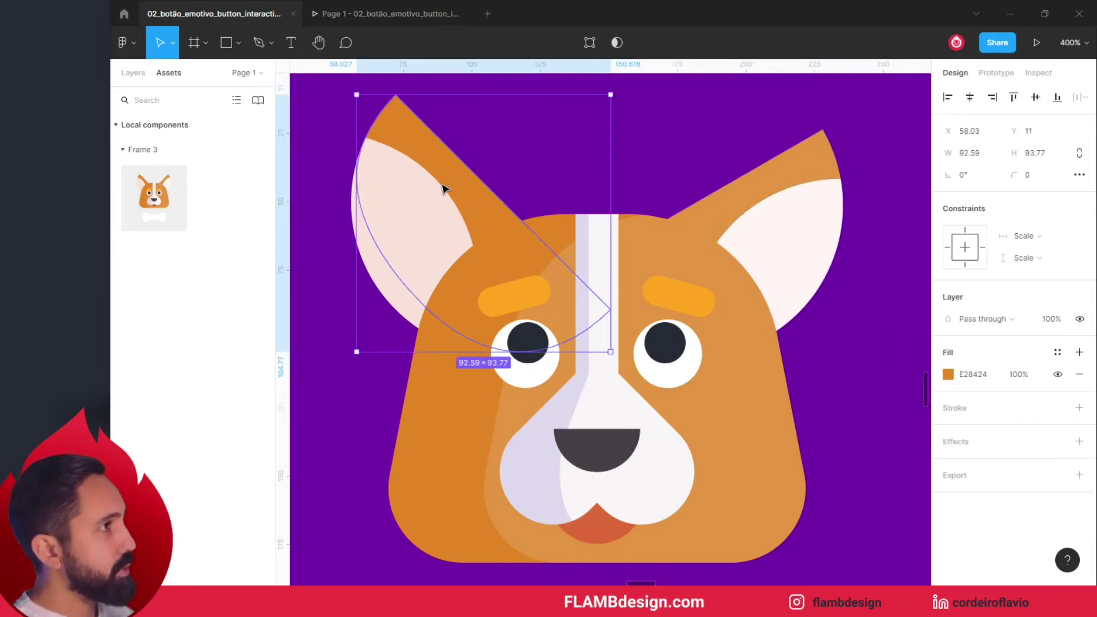
left_click(388, 264, "shift")
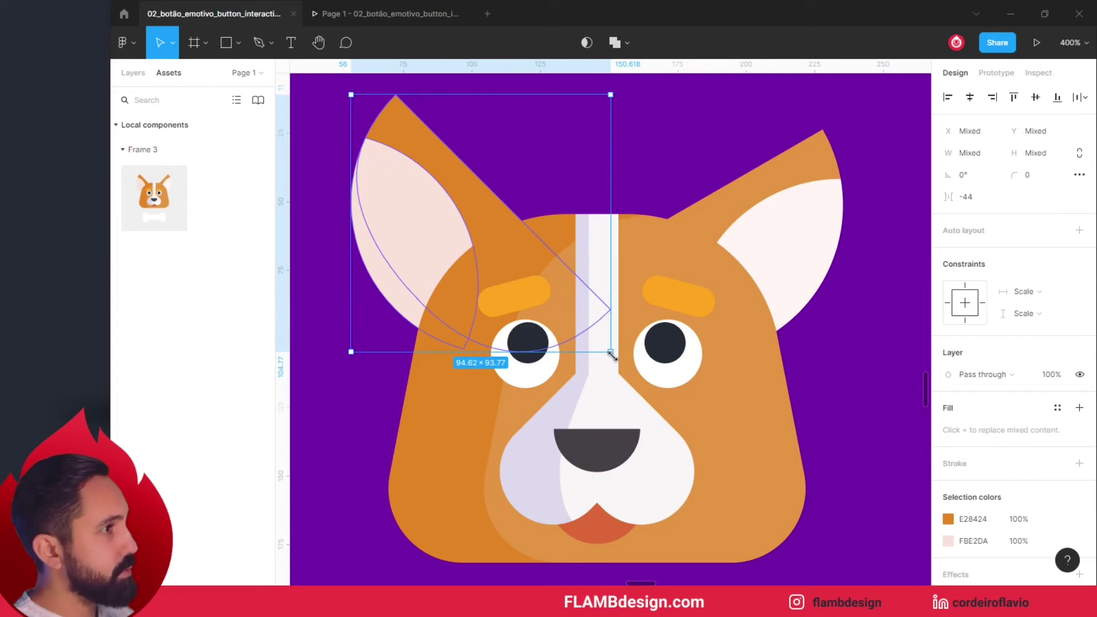
left_click_drag(616, 360, 660, 345)
key("Down")
key("Down")
key("Down")
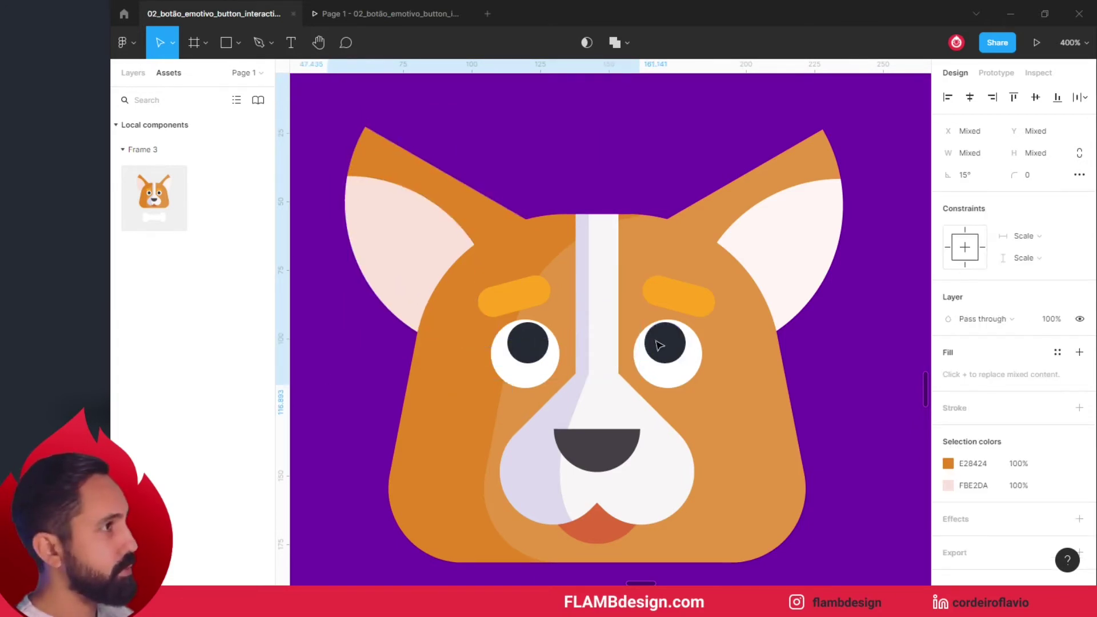
left_click(842, 341)
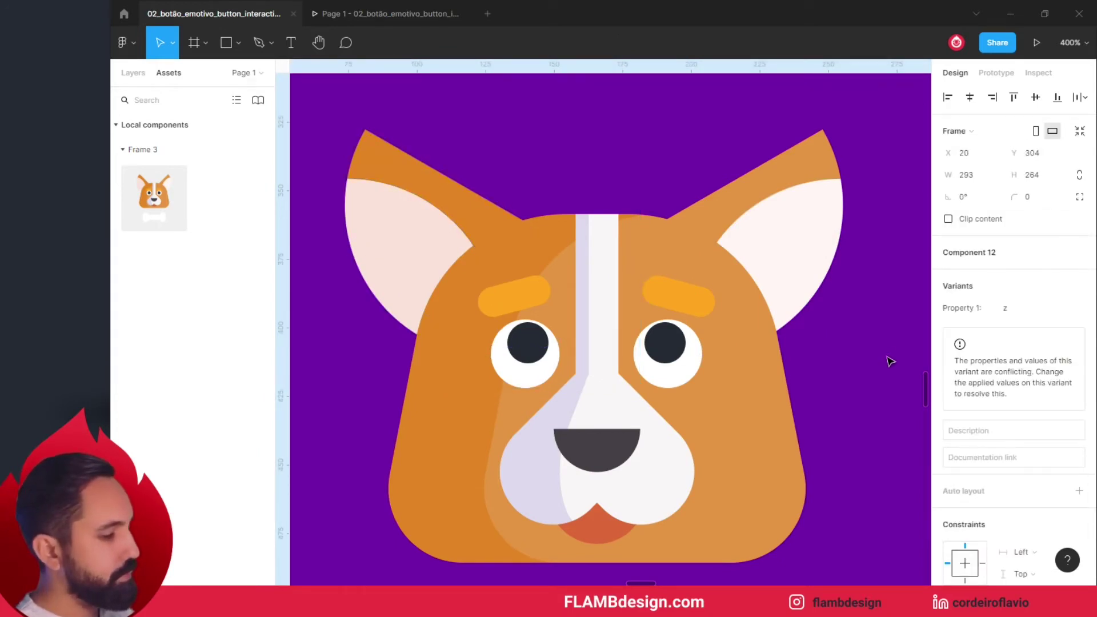
Step: In the third corgi variant, lower both eyebrows together by 8 px so they partly cover the eyes
key("shift+0")
key("minus")
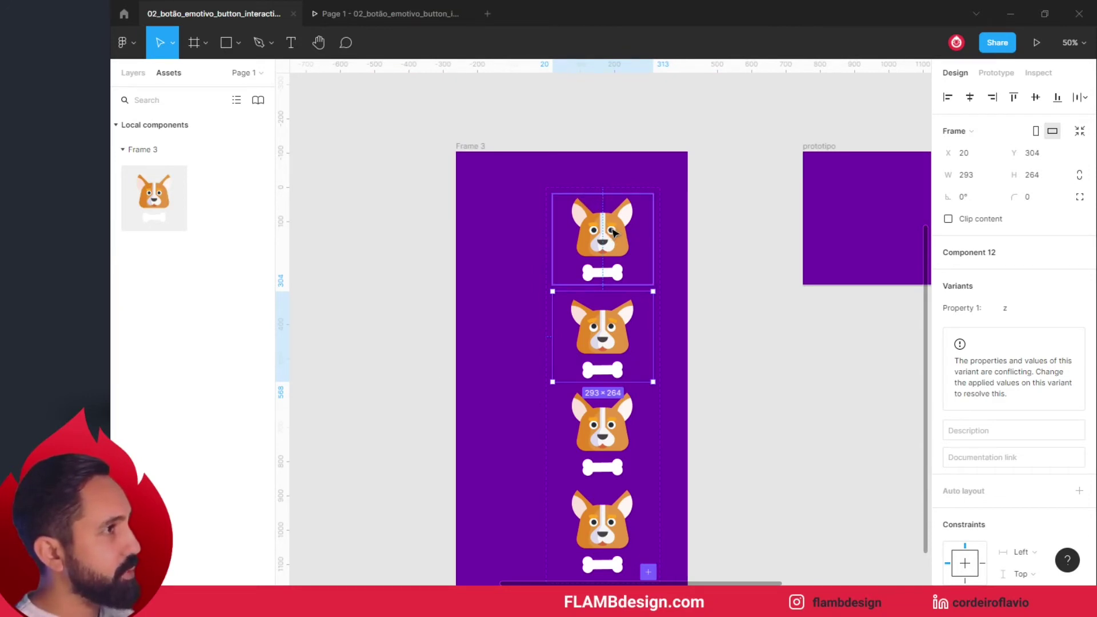
scroll(606, 343, "down", 2)
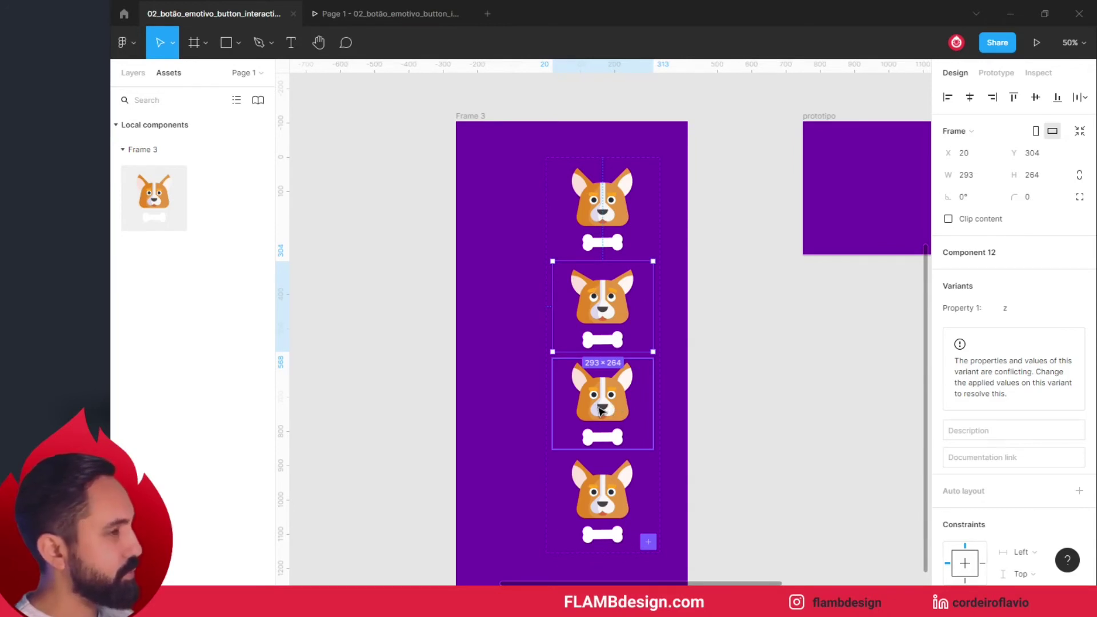
scroll(599, 411, "up", 5)
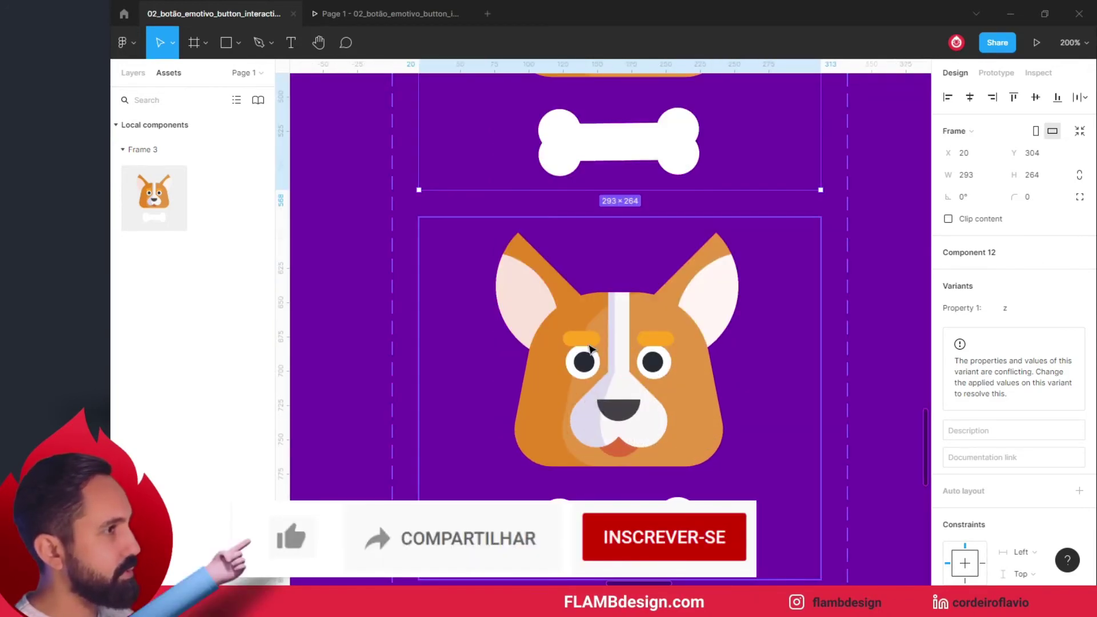
scroll(644, 387, "up", 3)
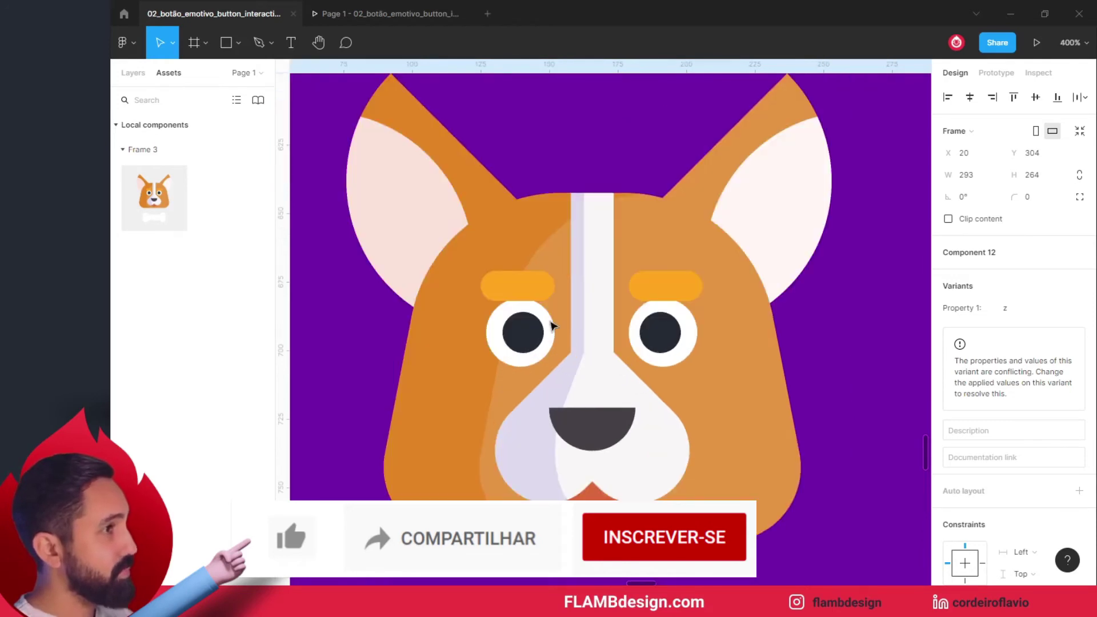
left_click(526, 295)
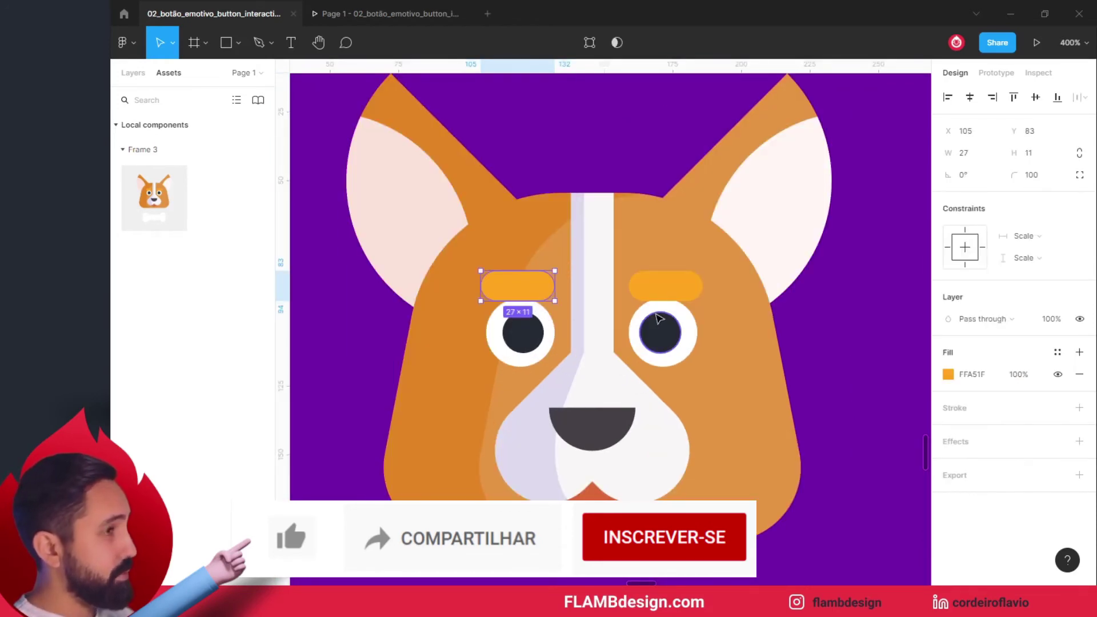
left_click(666, 286, "shift")
key("Down")
key("Down")
key("Down")
key("Down")
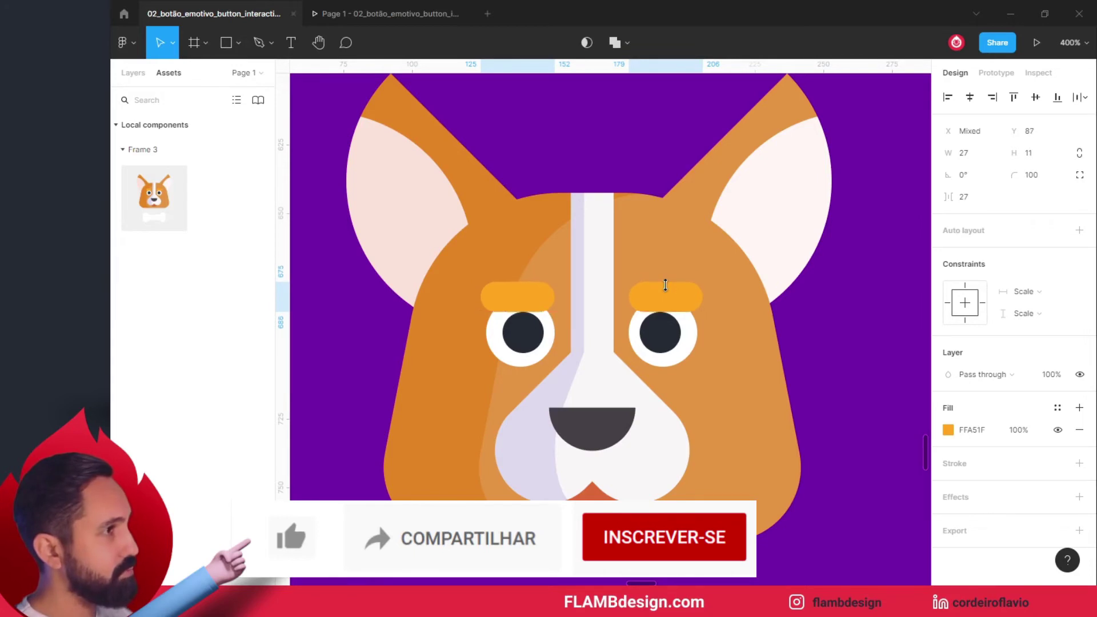
key("Down")
key("Down")
key("Down")
key("Down")
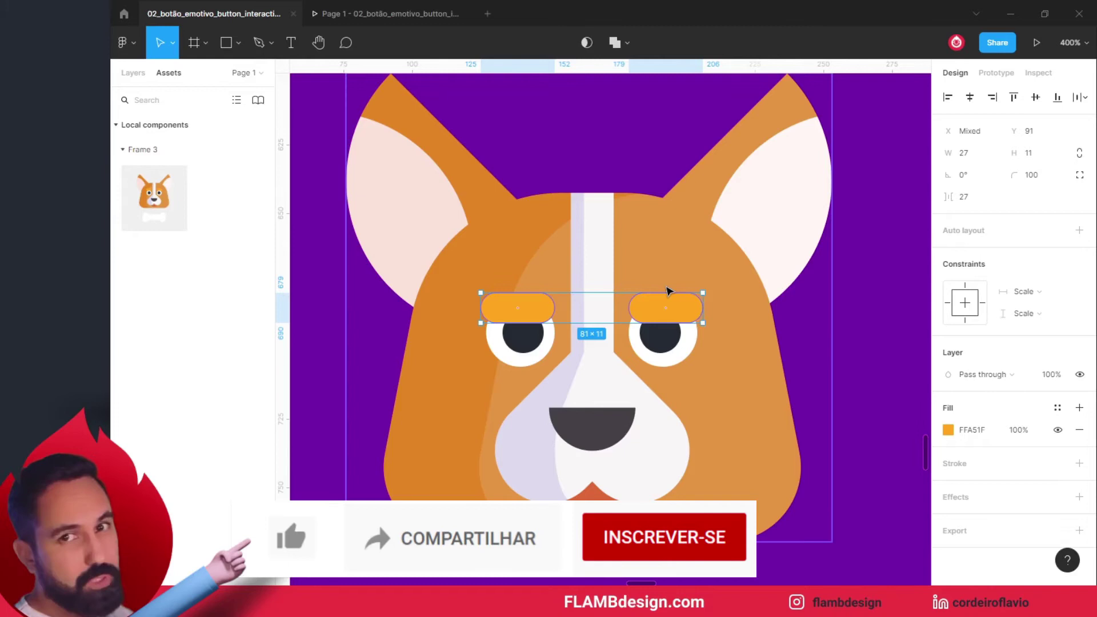
Step: Move the third variant's red mouth circle up by 3 px and clear the selection
scroll(595, 500, "down", 1)
scroll(596, 499, "down", 1)
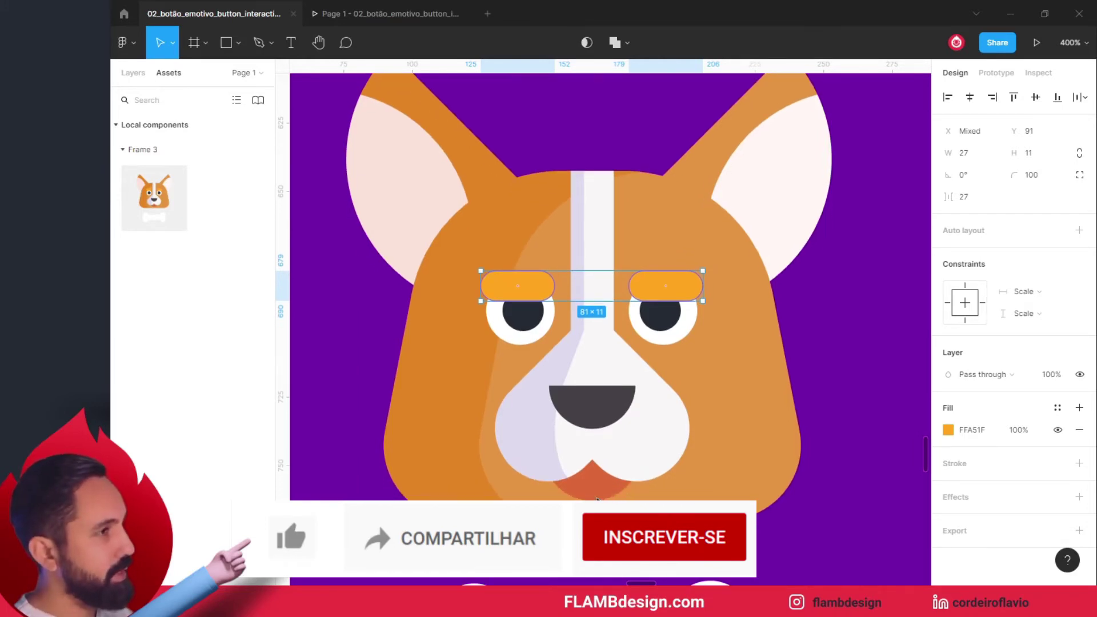
left_click(599, 483)
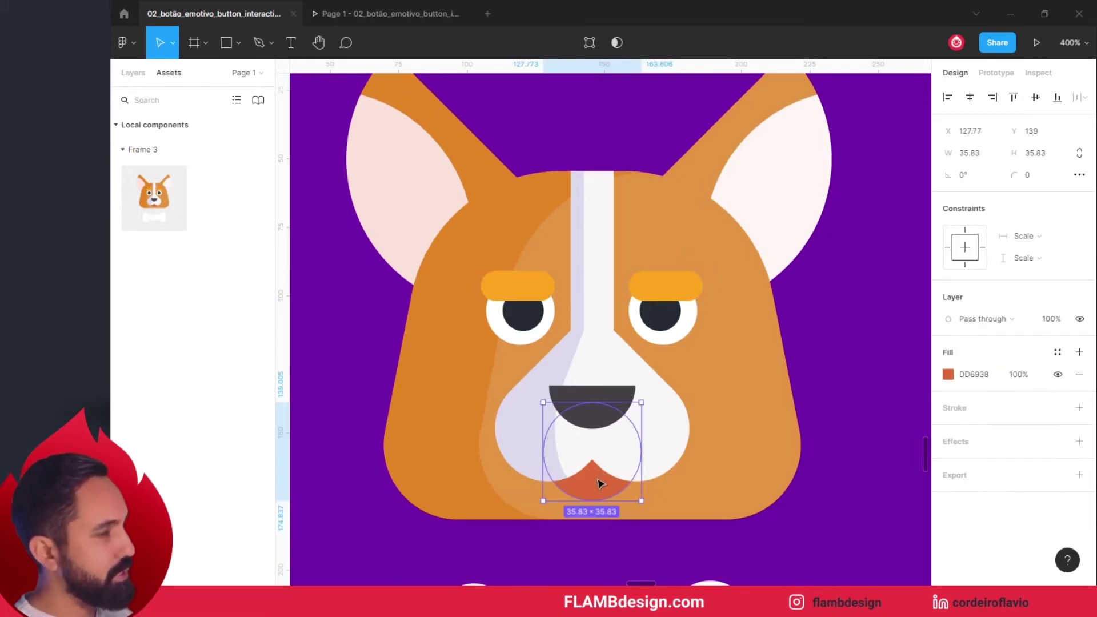
key("Up")
key("Up")
key("Up")
scroll(598, 482, "up", 2)
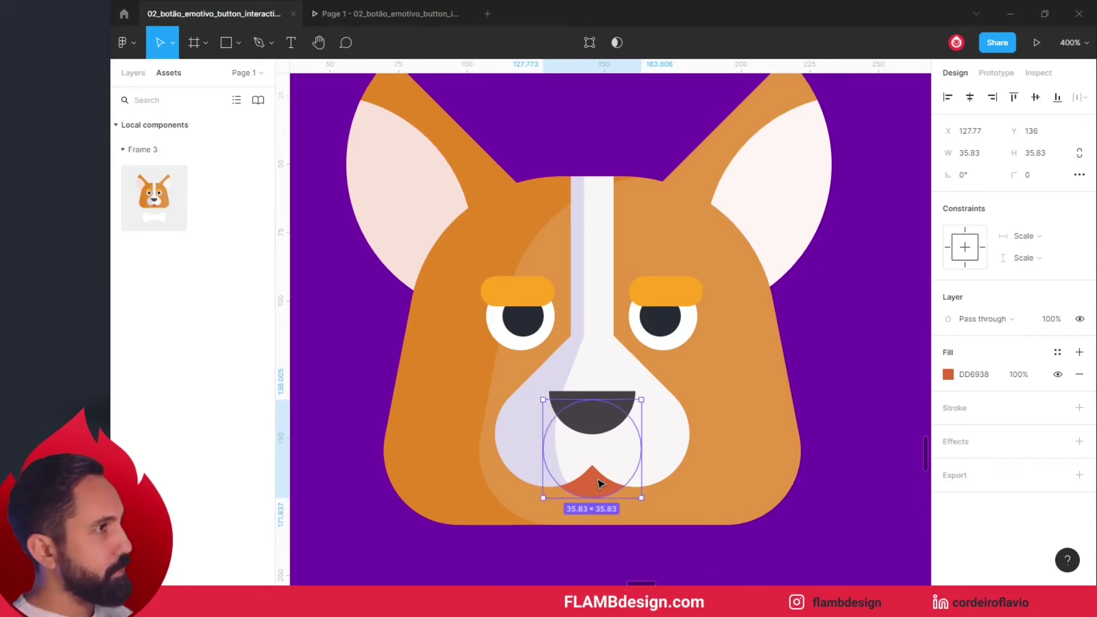
scroll(598, 482, "down", 5)
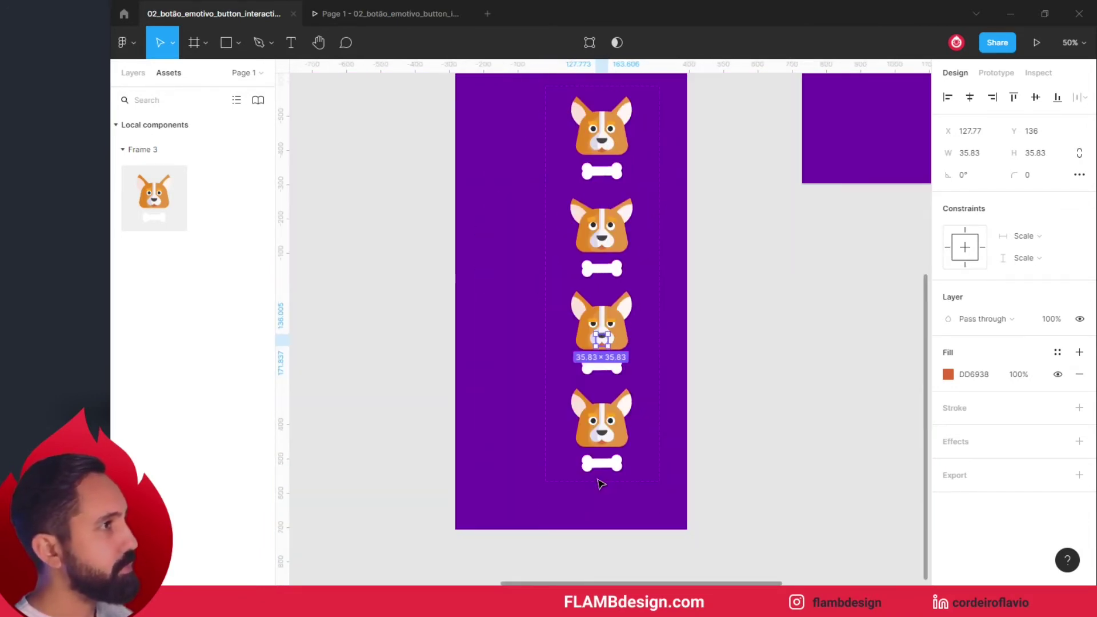
left_click(748, 487)
scroll(748, 487, "down", 2)
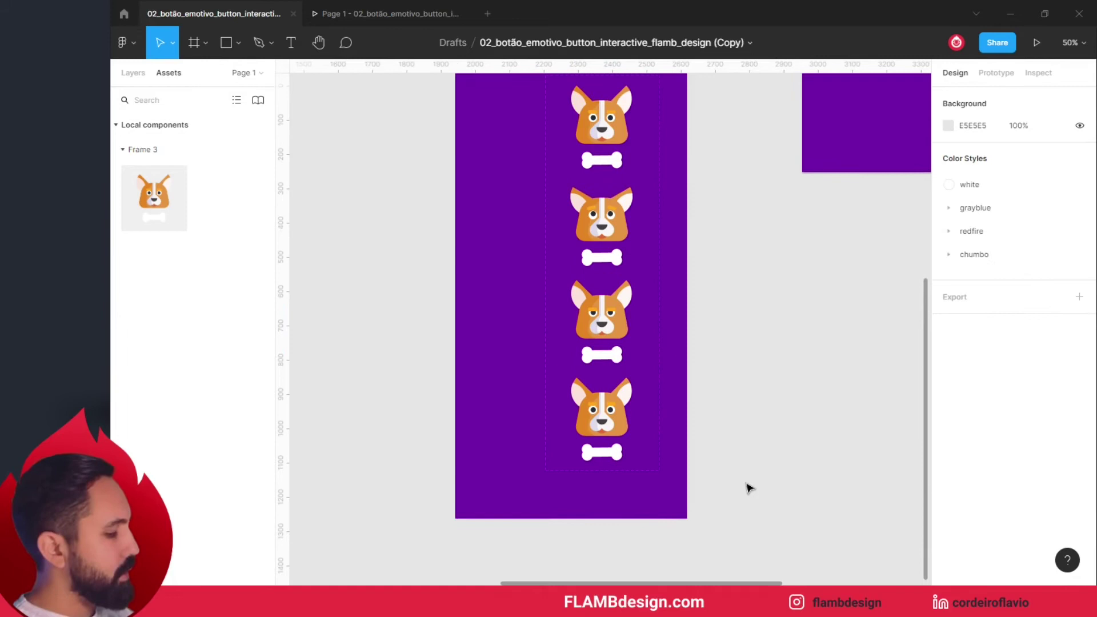
Step: In the fourth corgi variant, lower both dark pupils together by 5 px within the white eyes
left_click(599, 411)
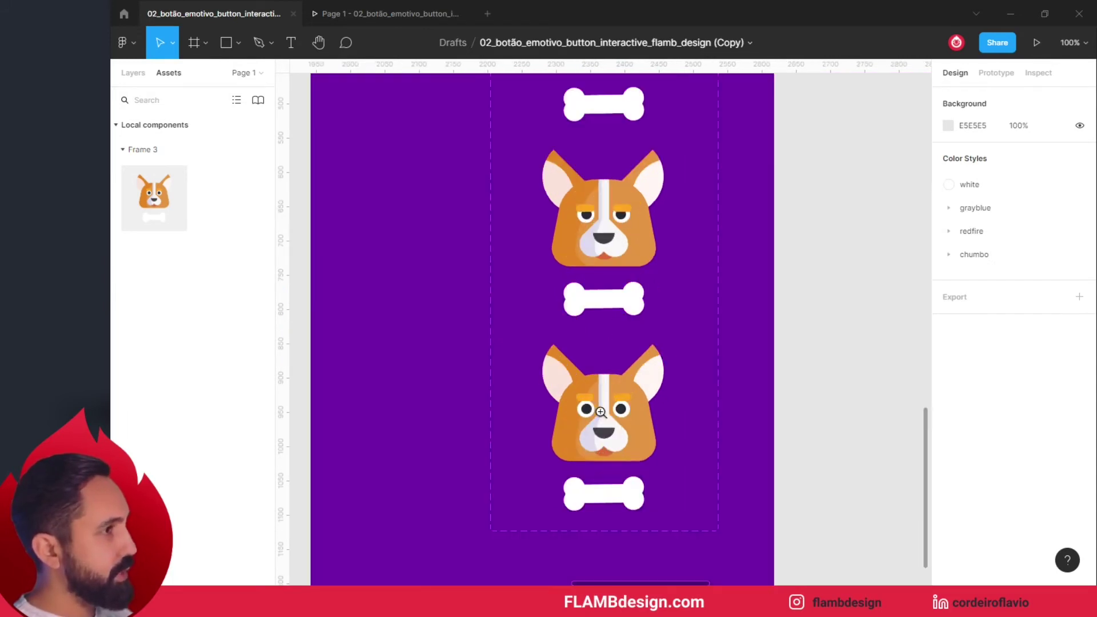
left_click(600, 411)
left_click(600, 411)
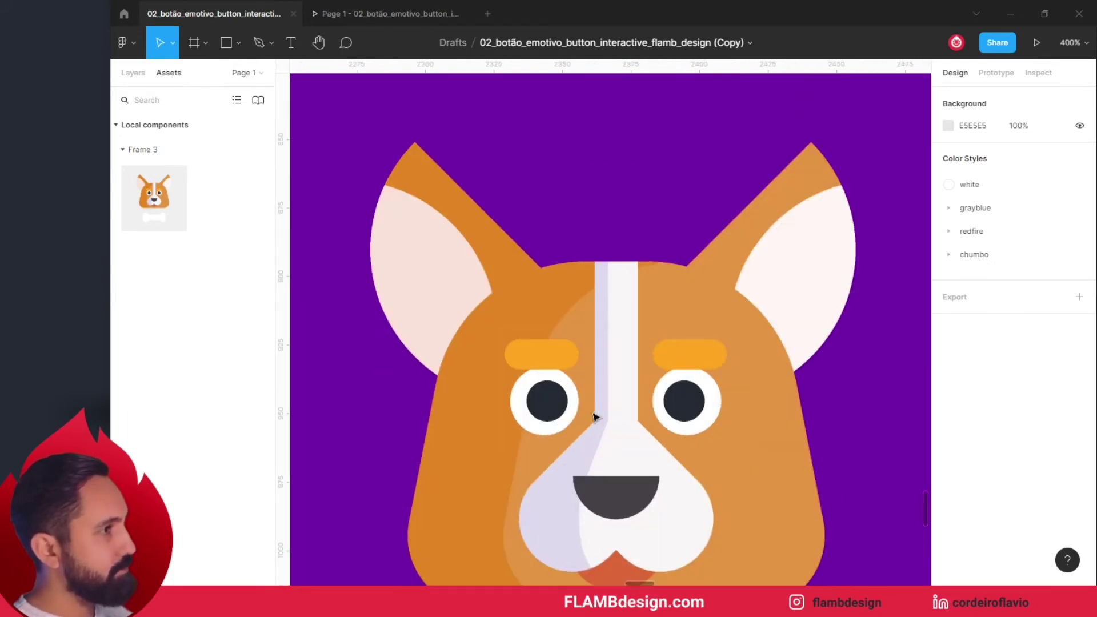
left_click(562, 403)
scroll(562, 403, "down", 5)
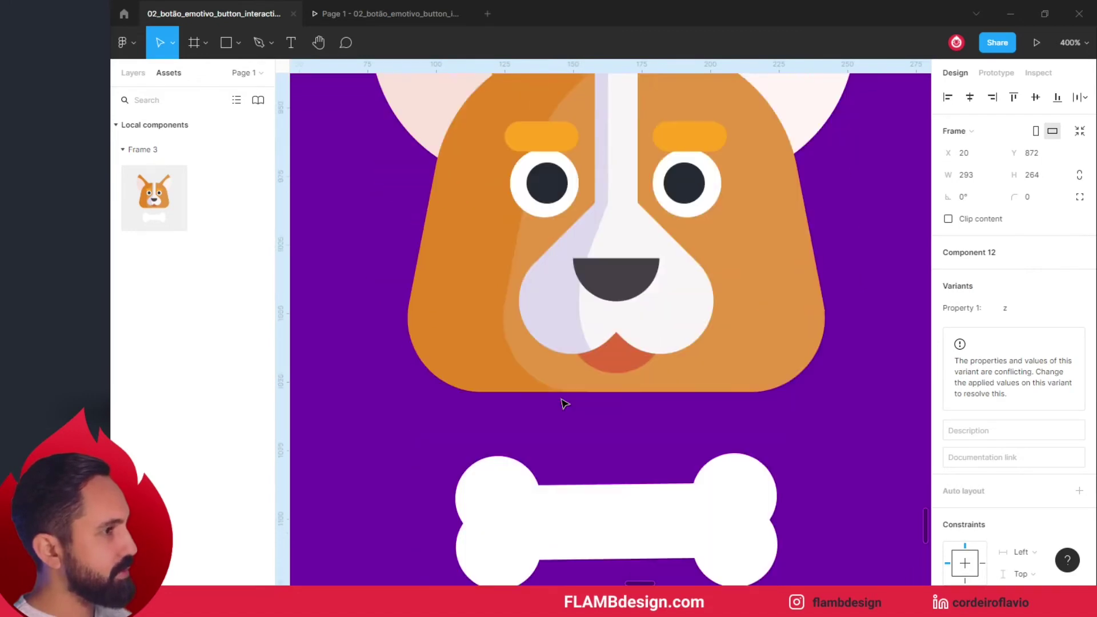
scroll(588, 437, "up", 5)
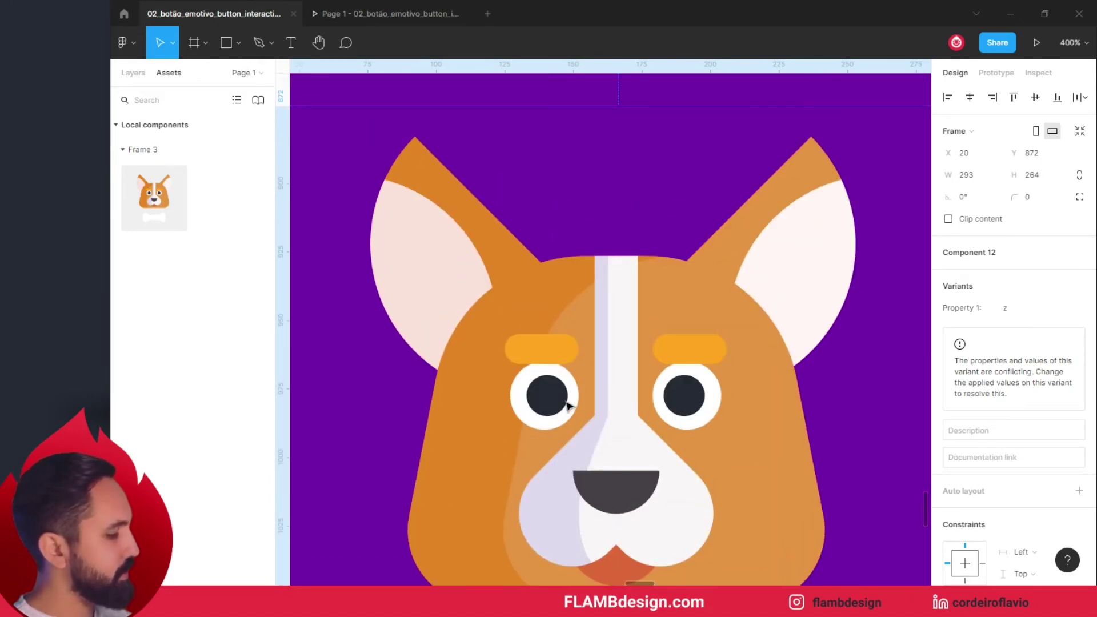
left_click(566, 404)
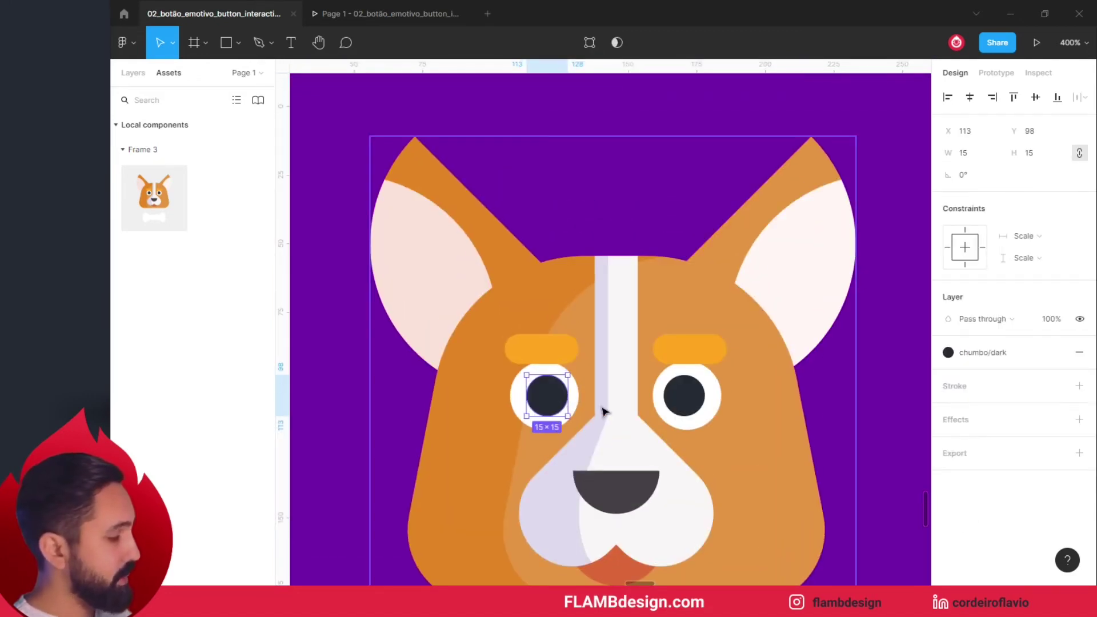
left_click(694, 399, "shift")
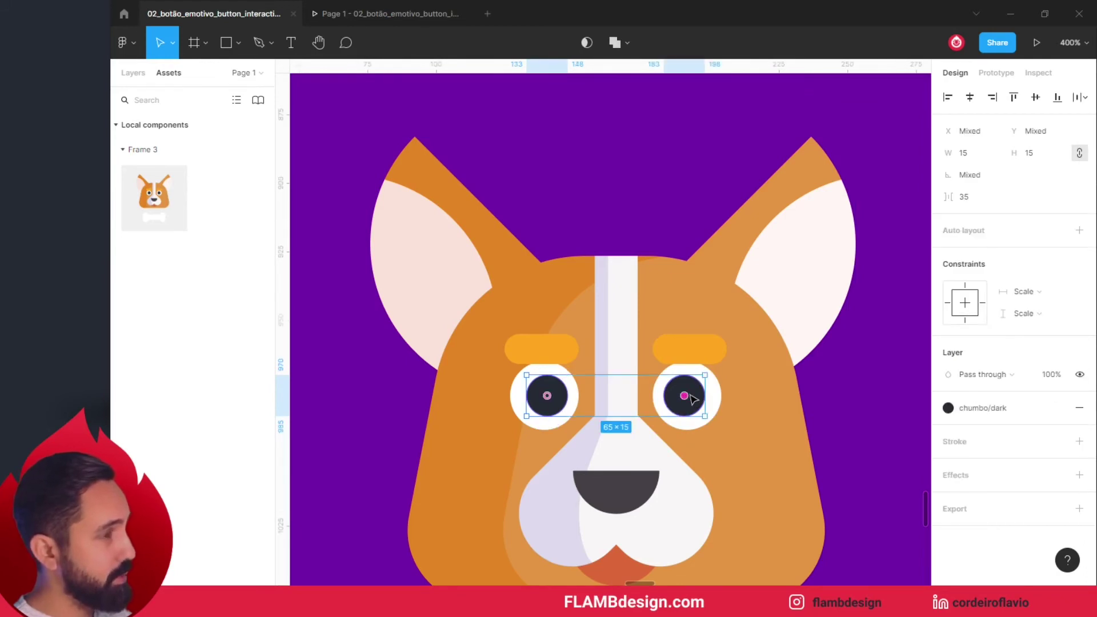
key("Down")
key("Down")
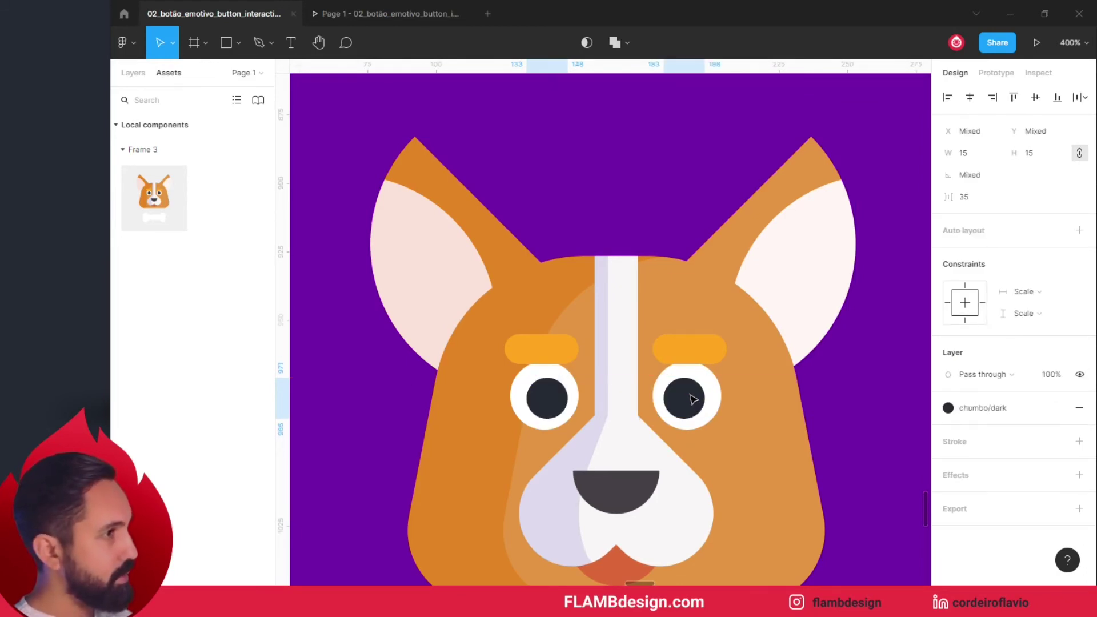
key("Down")
key("Down")
key("Down")
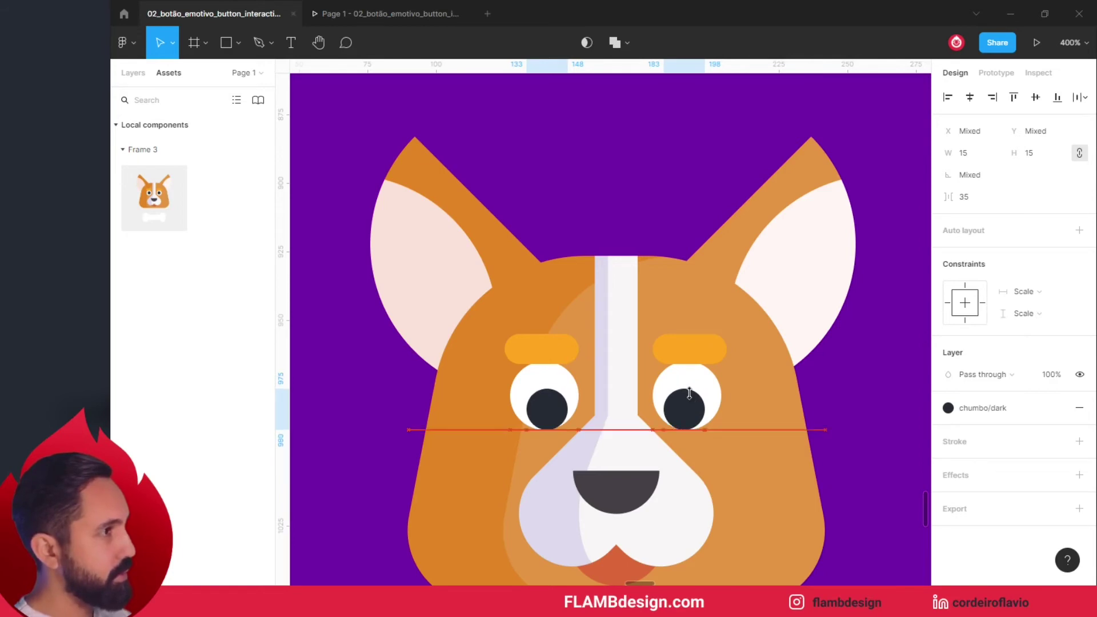
Step: Rotate the fourth variant's right eyebrow to 15° and move it 4 px left and 4 px down
scroll(693, 400, "down", 4)
scroll(693, 400, "up", 1)
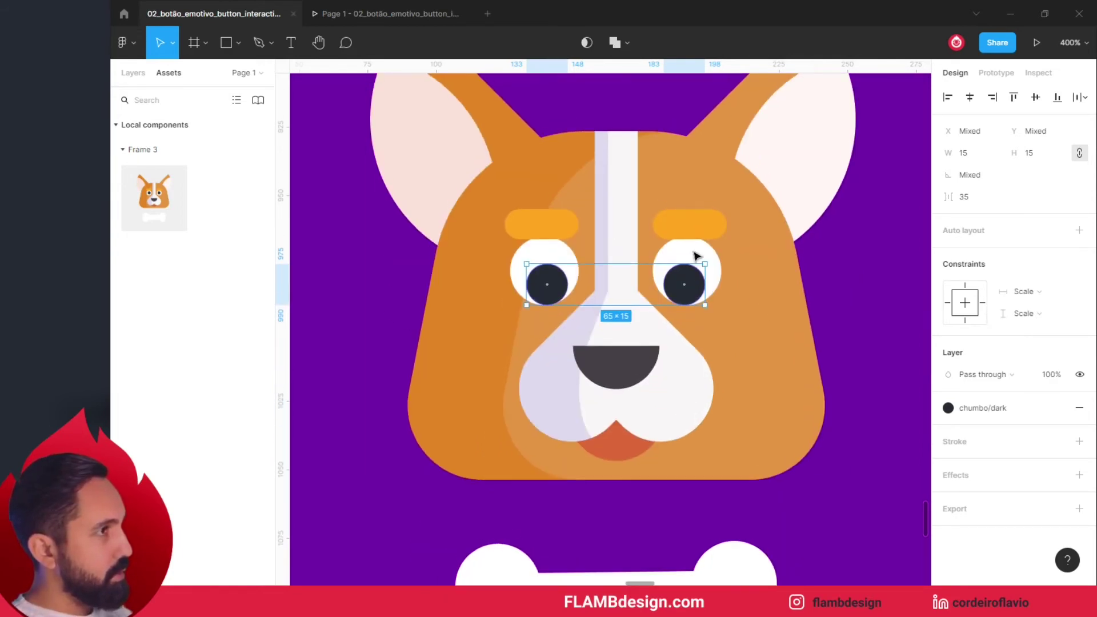
left_click(697, 227)
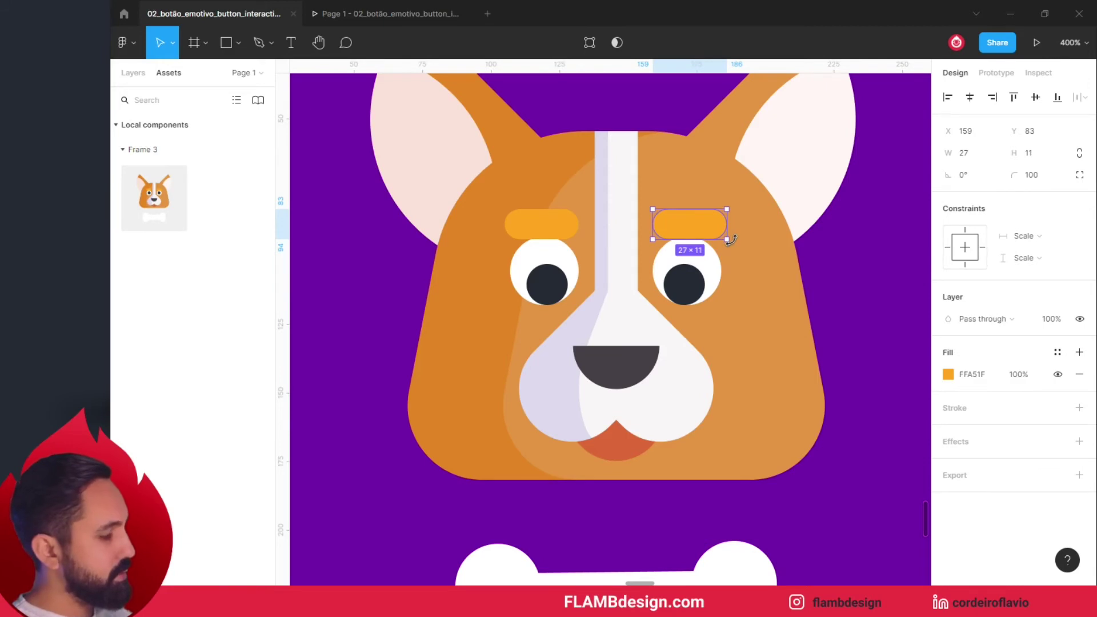
left_click_drag(738, 241, 745, 231)
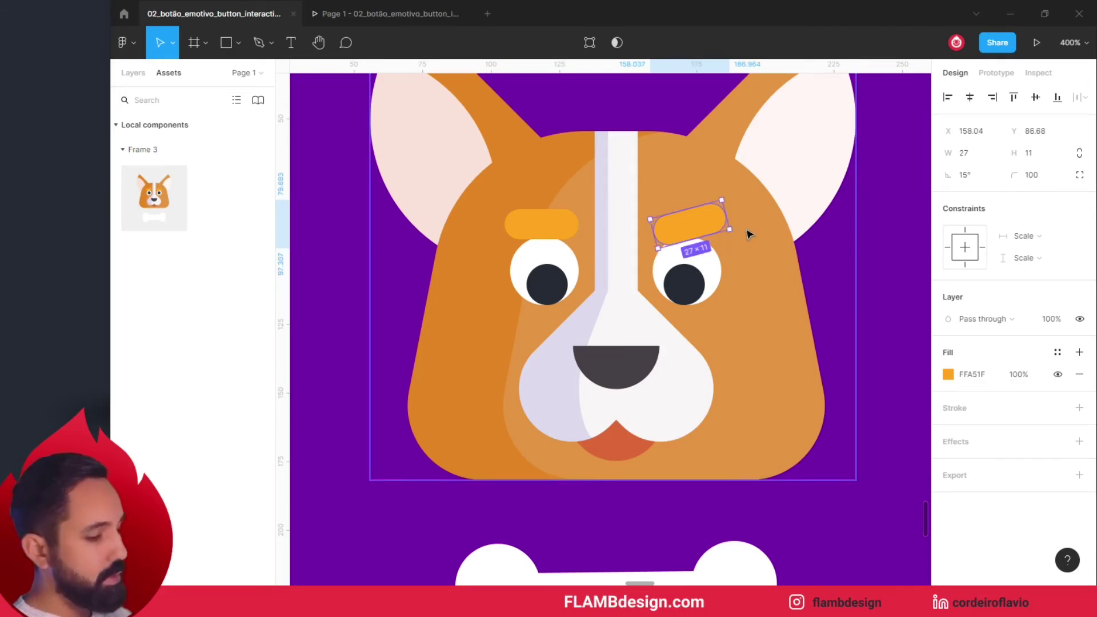
key("Left")
key("Left")
key("Left")
key("Left")
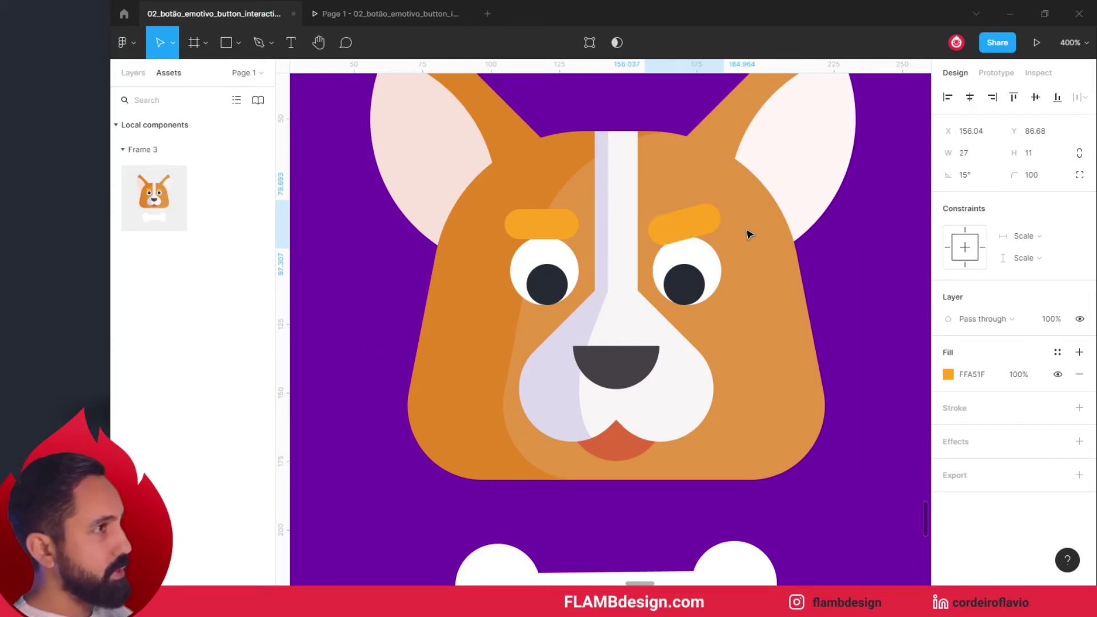
key("Down")
key("Down")
key("Down")
key("Down")
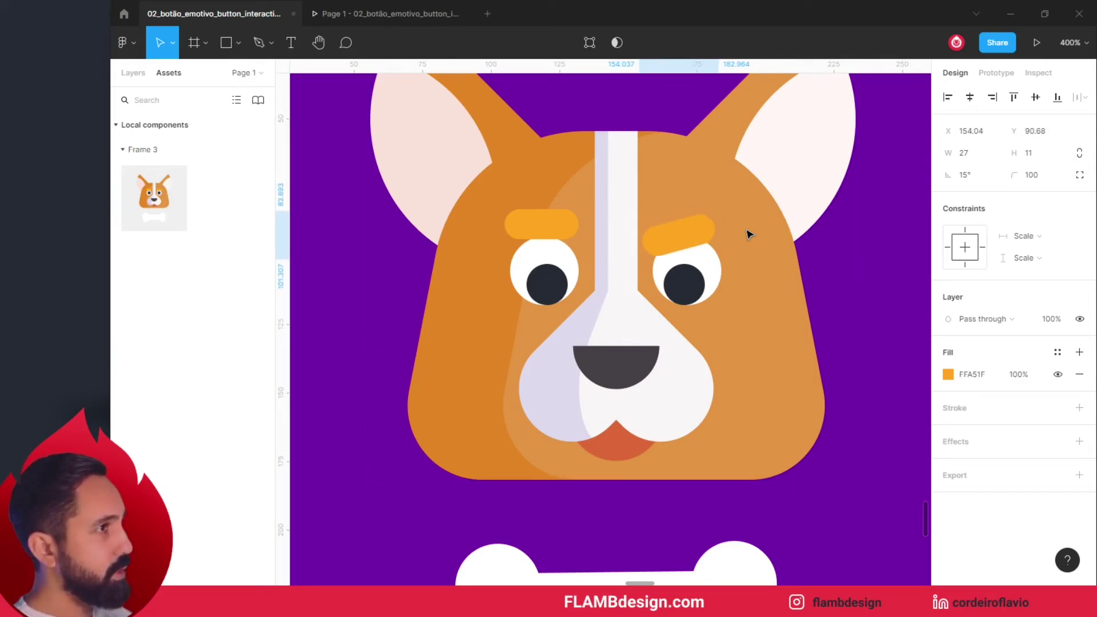
Step: Rotate the fourth variant's left eyebrow to -15° and move it 4 px right and 4 px down, mirroring the right eyebrow
left_click(571, 223)
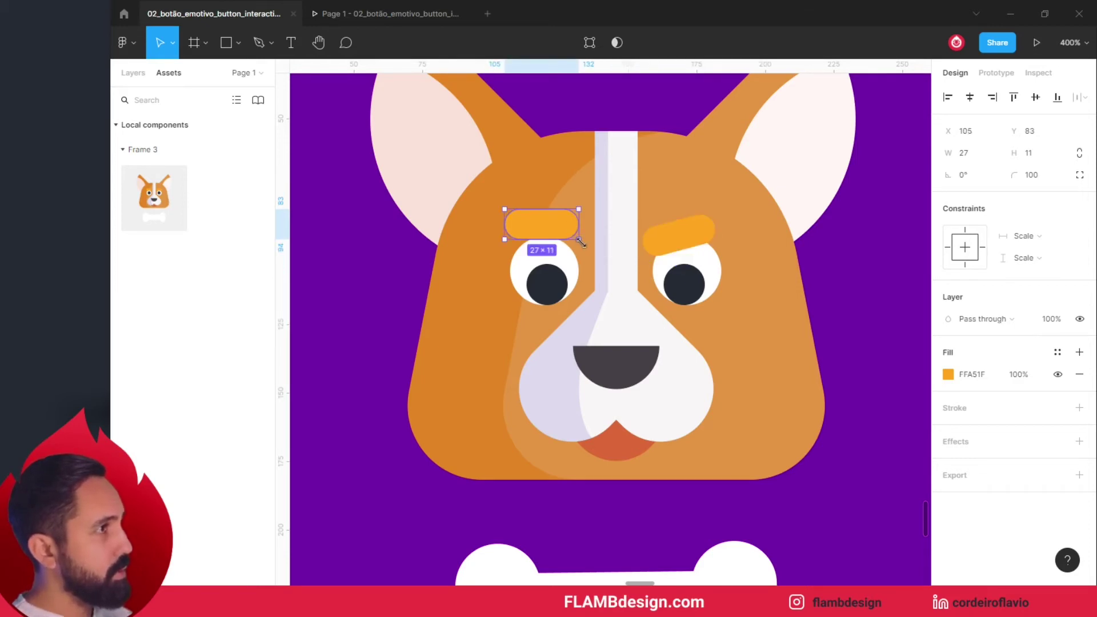
left_click_drag(581, 244, 582, 257)
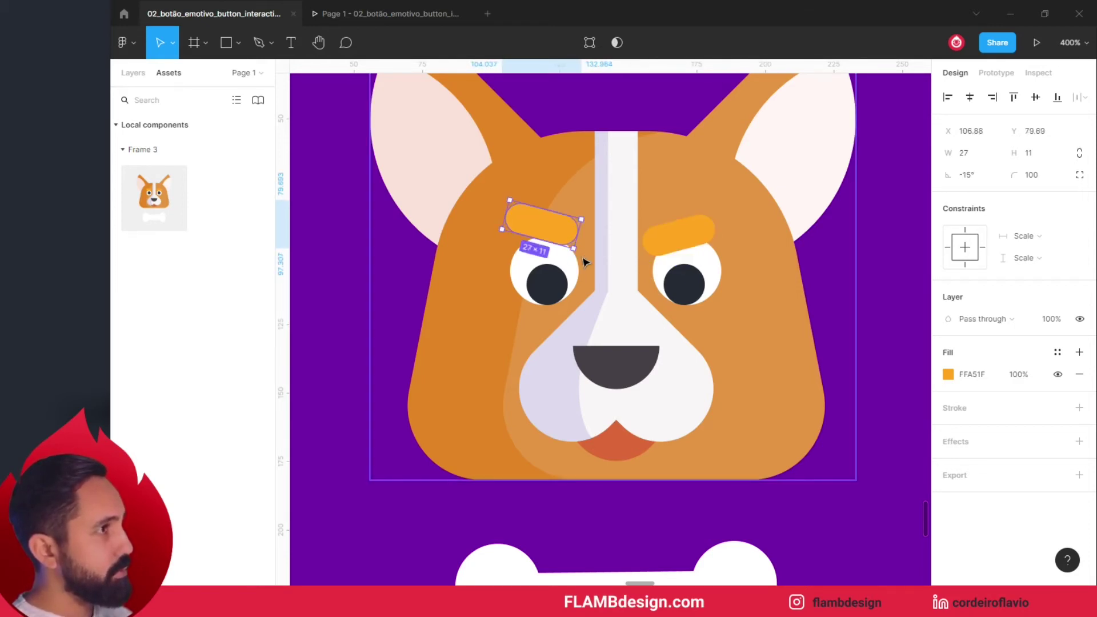
key("Right")
key("Right")
key("Right")
key("Right")
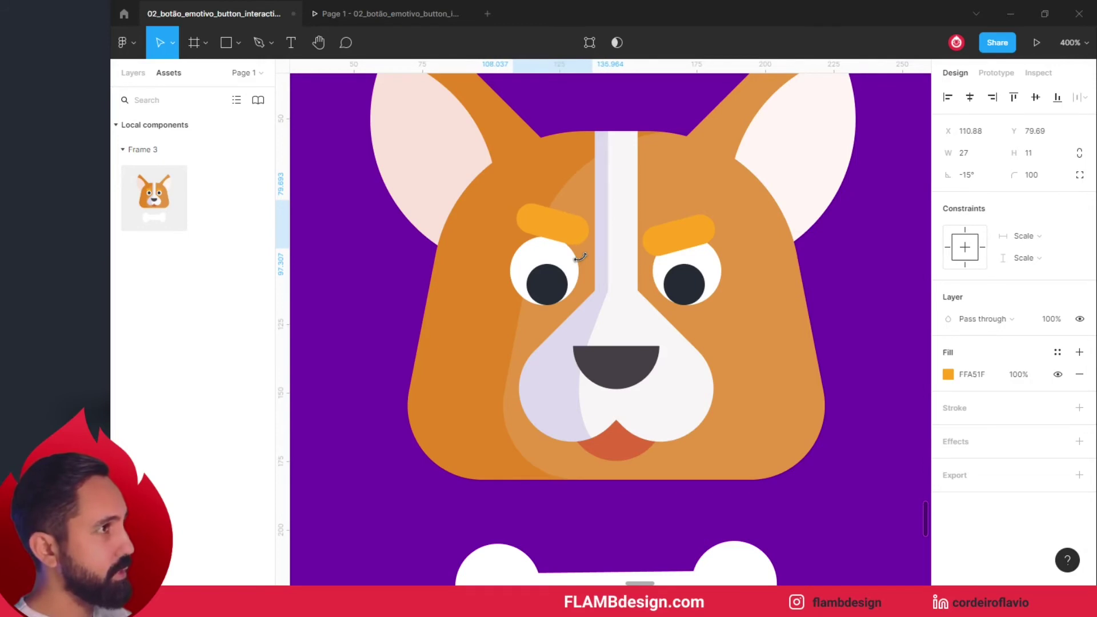
key("Down")
key("Down")
key("Down")
key("Down")
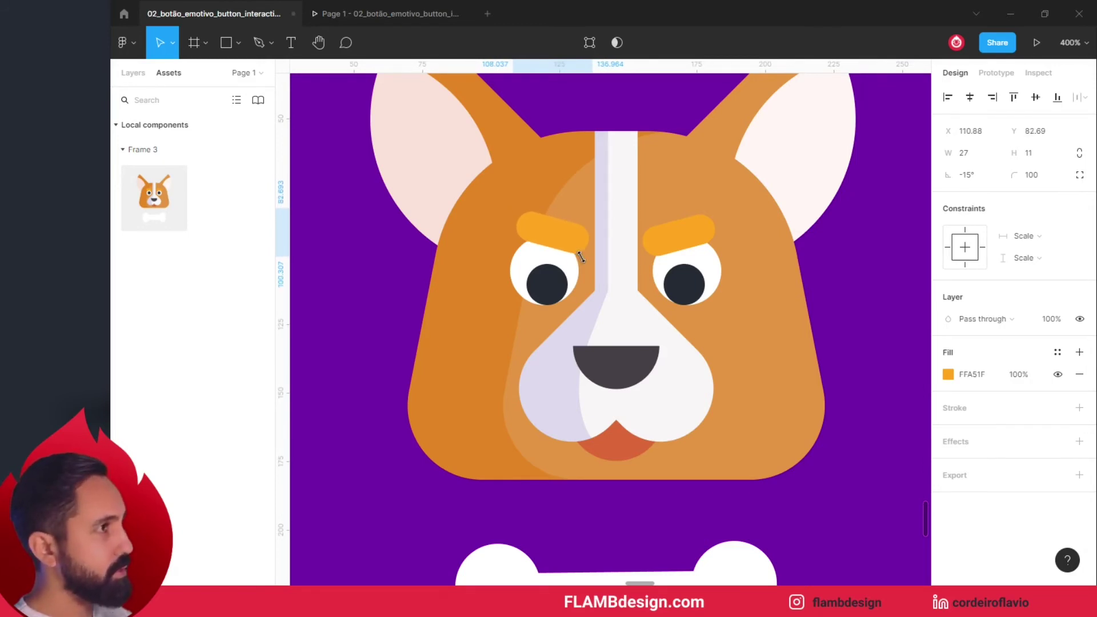
Step: Move the fourth variant's red mouth circle up by 20 px so it hides behind the muzzle
left_click(628, 453)
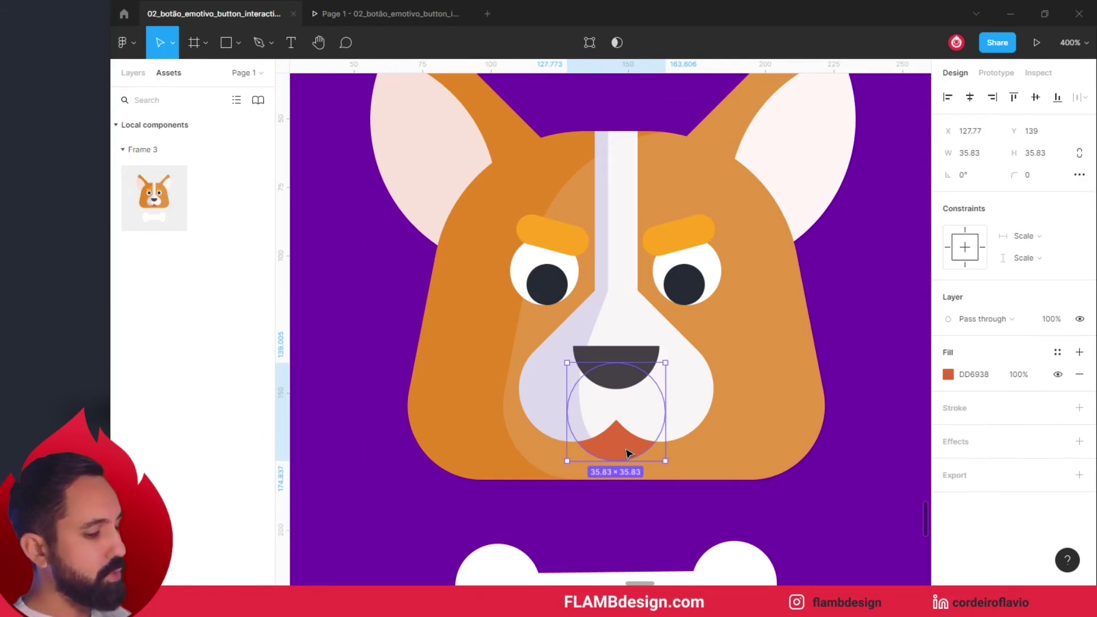
key("shift+Up")
key("shift+Up")
Step: Rotate the fourth variant's right ear, outer and inner shapes together, to 15° and shift it 2 px left
scroll(628, 453, "up", 3)
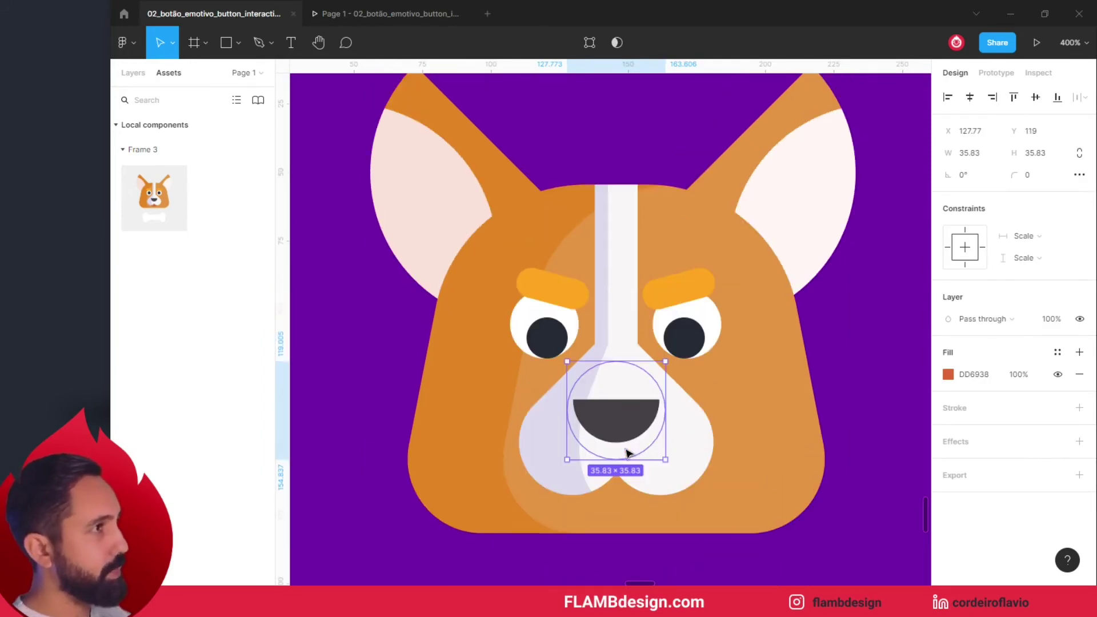
left_click(807, 200)
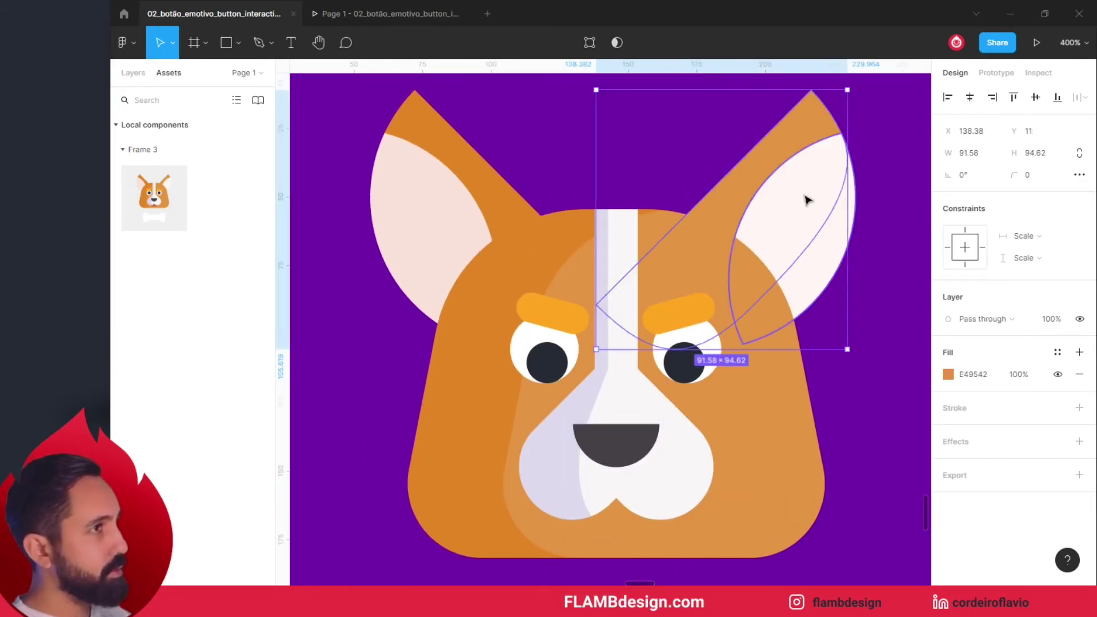
left_click(832, 252, "shift")
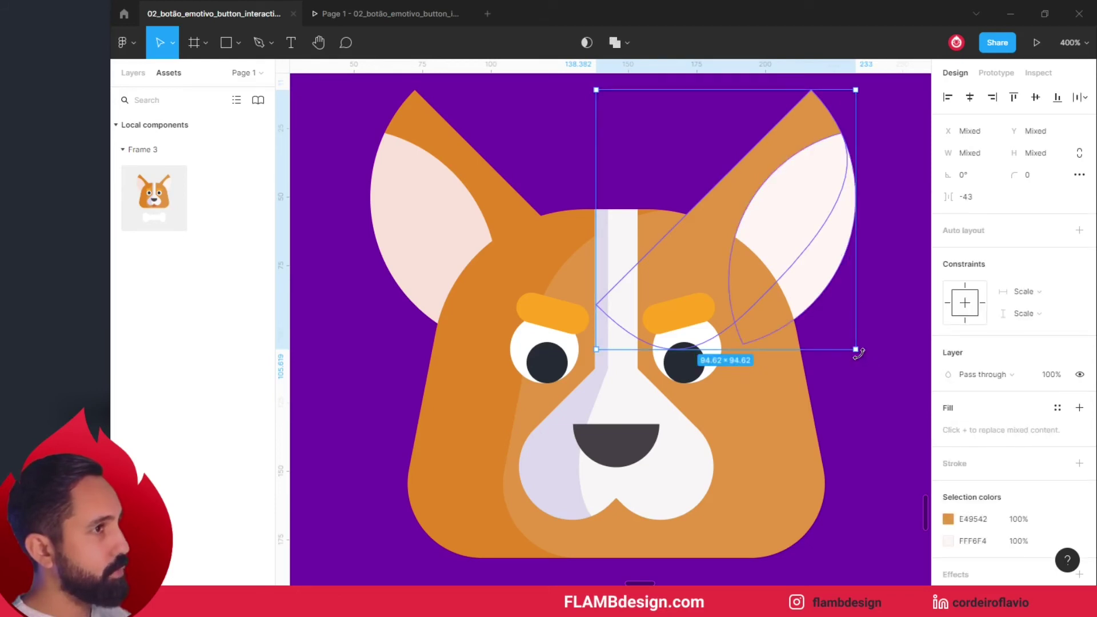
left_click_drag(859, 353, 892, 321)
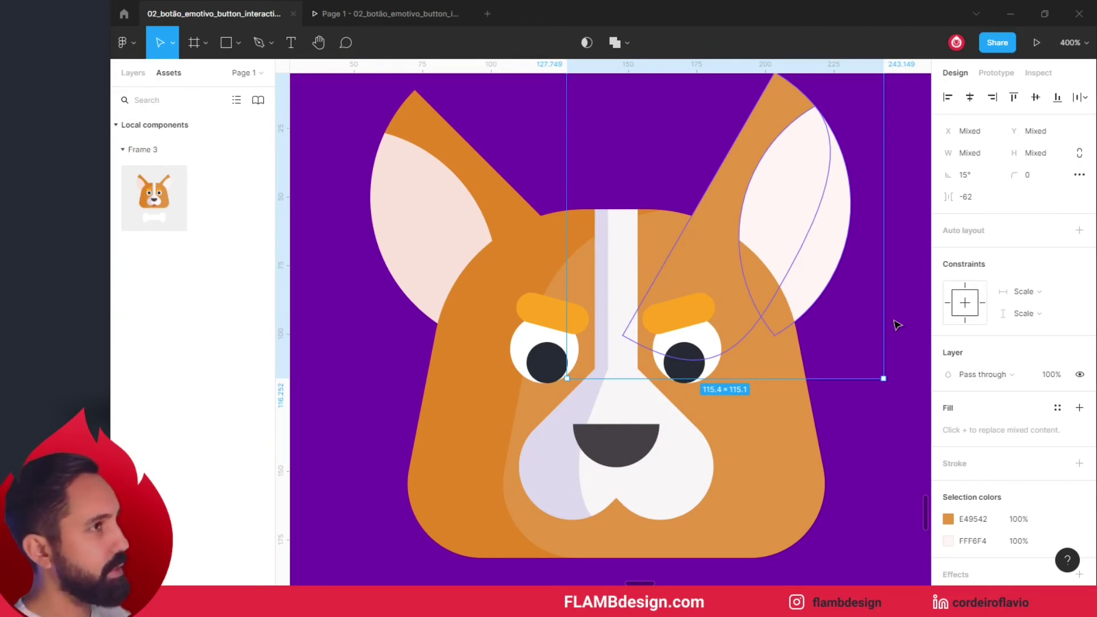
key("Left")
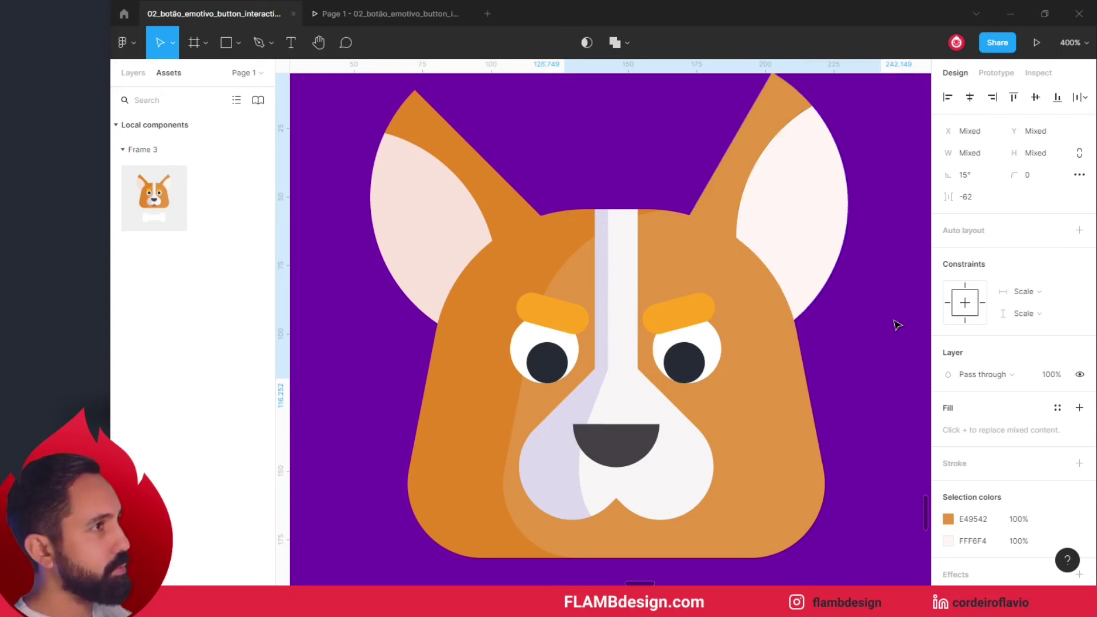
key("Left")
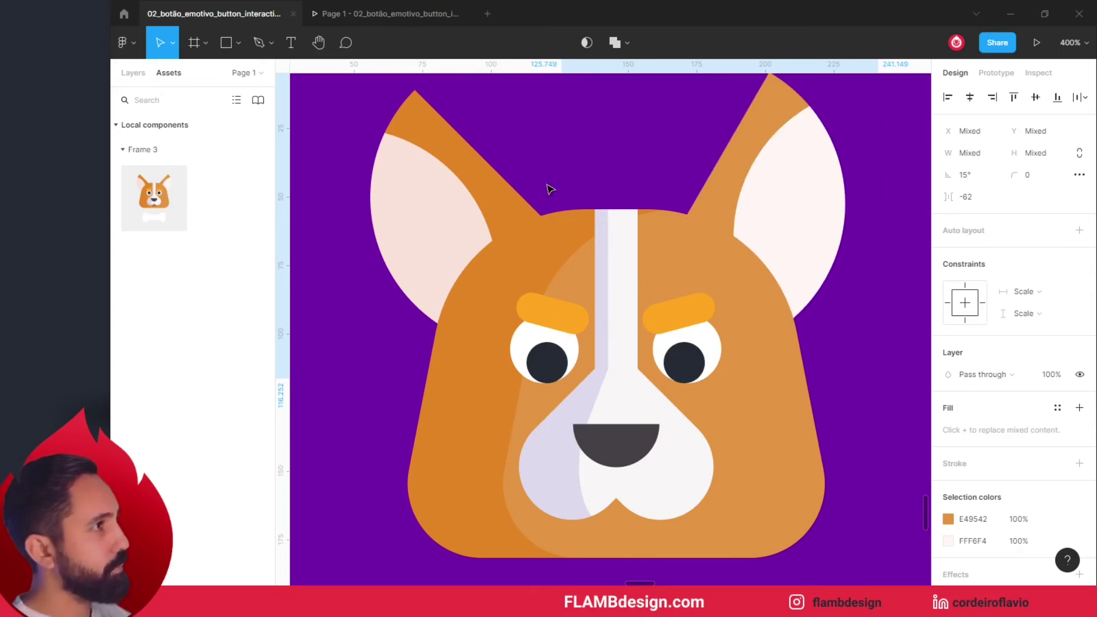
Step: Rotate the fourth variant's left ear, outer and inner shapes together, to -15° and shift it 2 px right
left_click(489, 182)
left_click(426, 287, "shift")
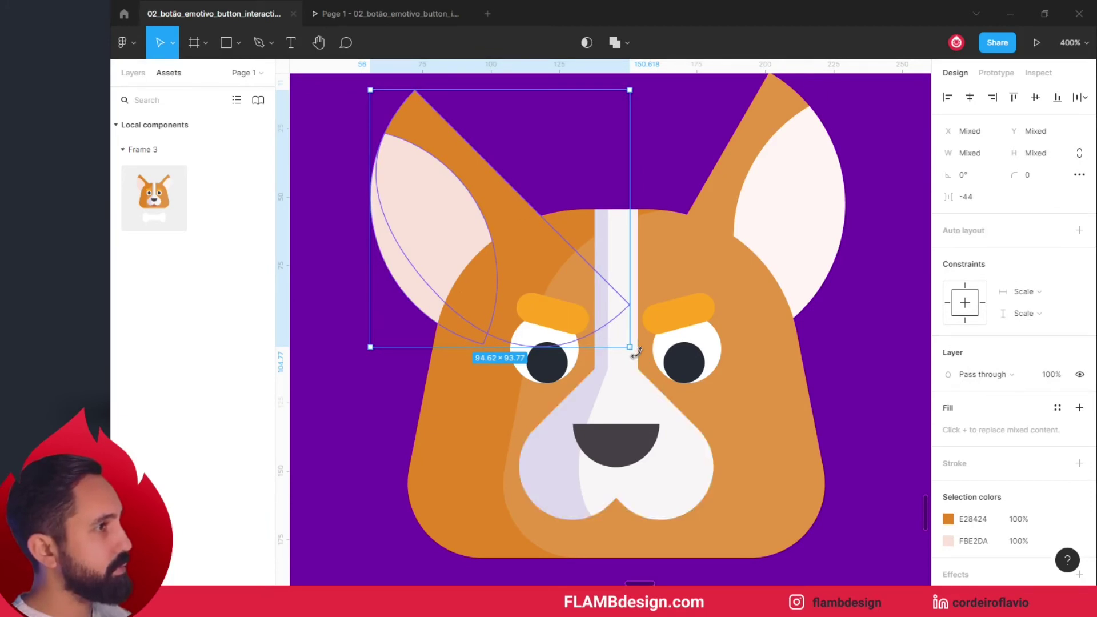
left_click_drag(631, 354, 607, 372)
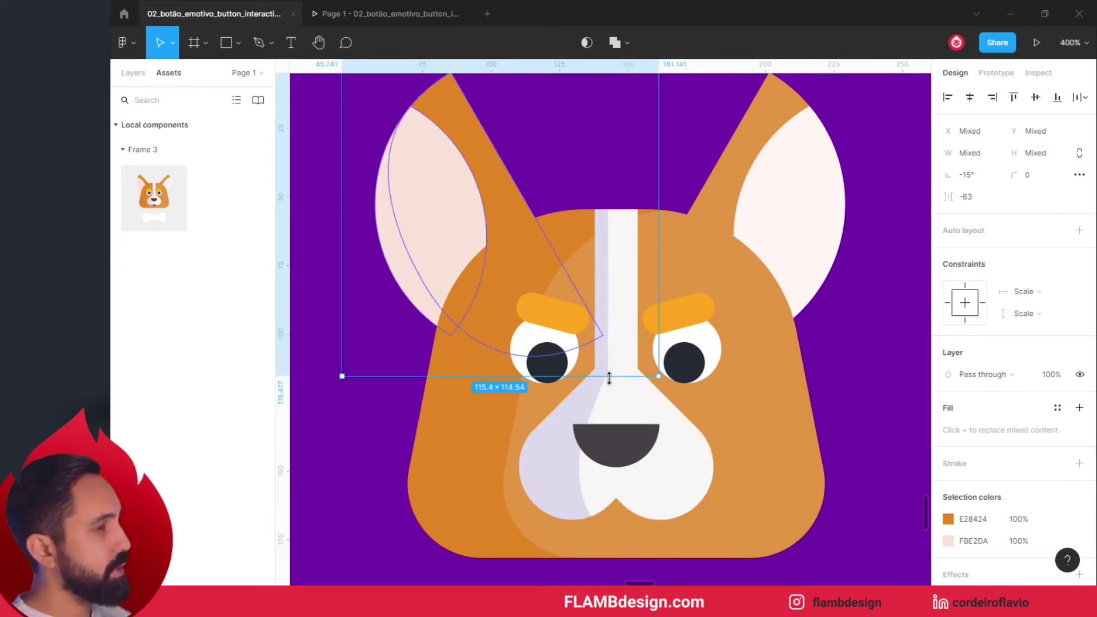
key("Right")
key("Right")
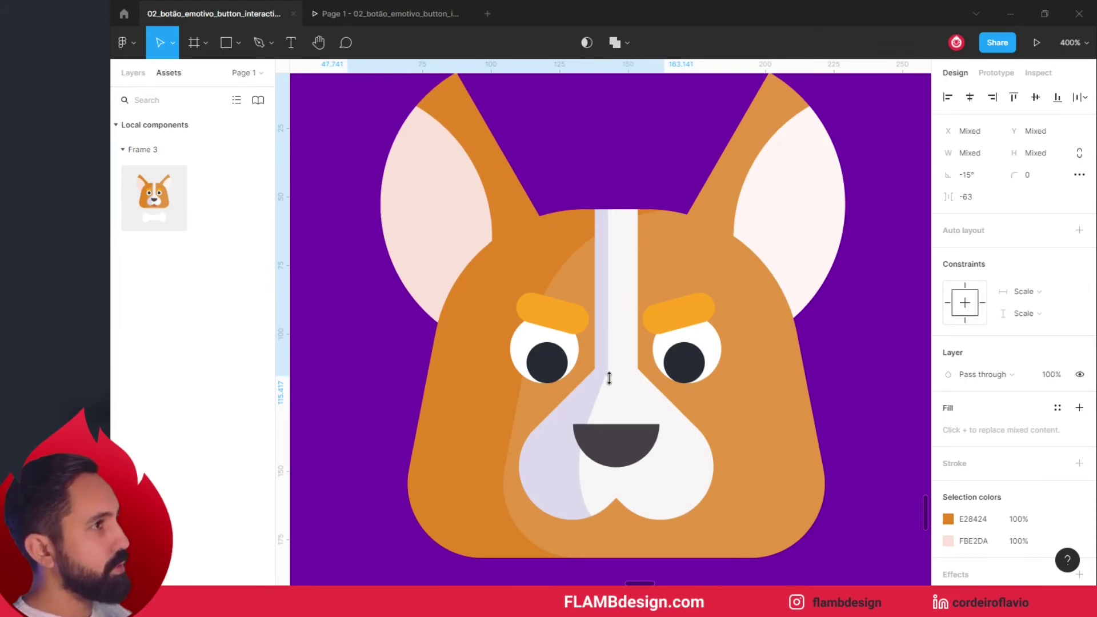
left_click(851, 411)
Step: Clear the selection on the four finished corgi variants and switch to prototype editing
scroll(851, 411, "down", 1)
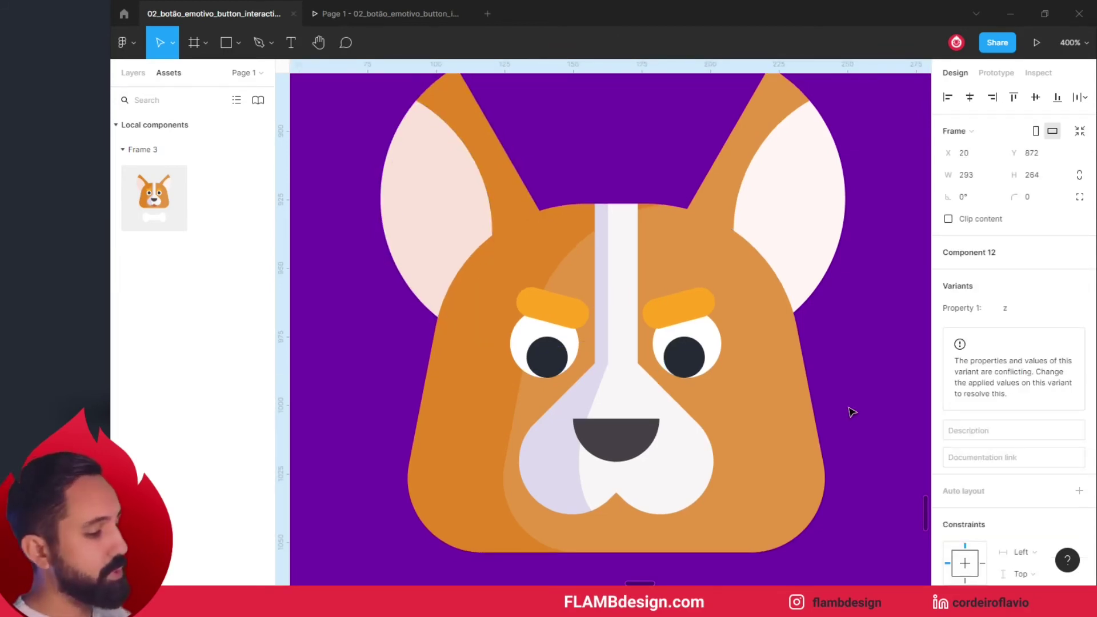
key("minus")
key("minus")
key("minus")
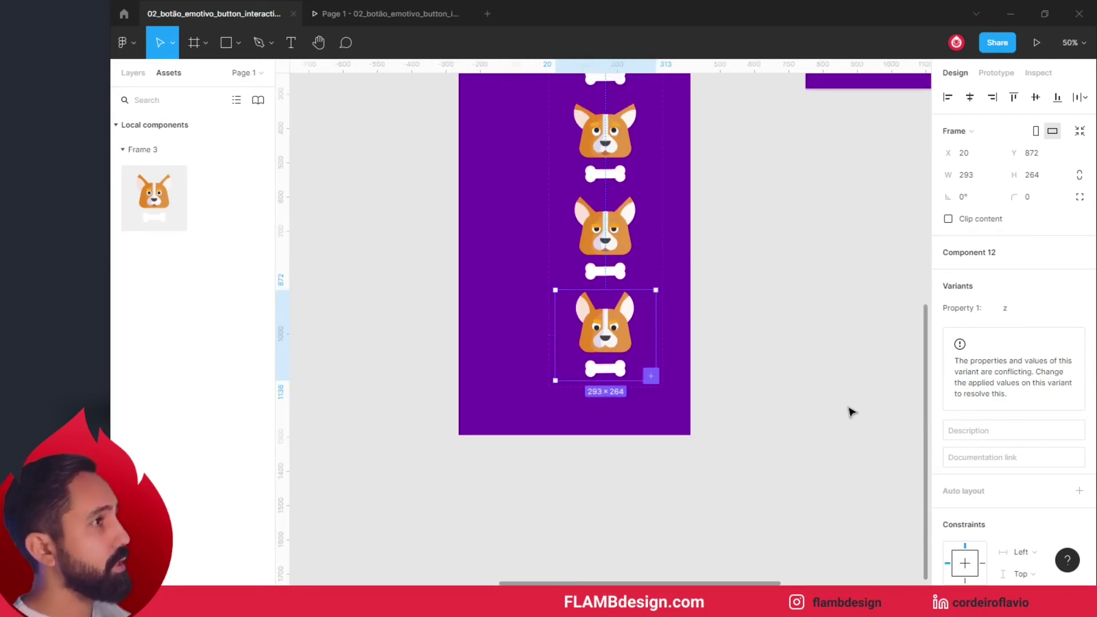
scroll(851, 411, "up", 4)
scroll(805, 384, "up", 1)
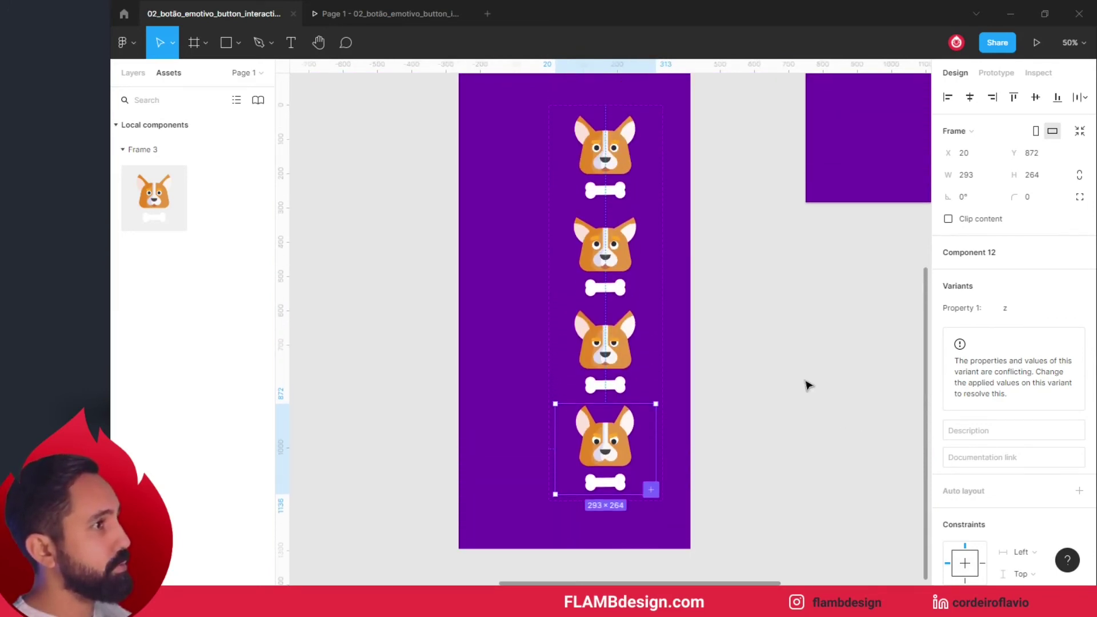
left_click(777, 366)
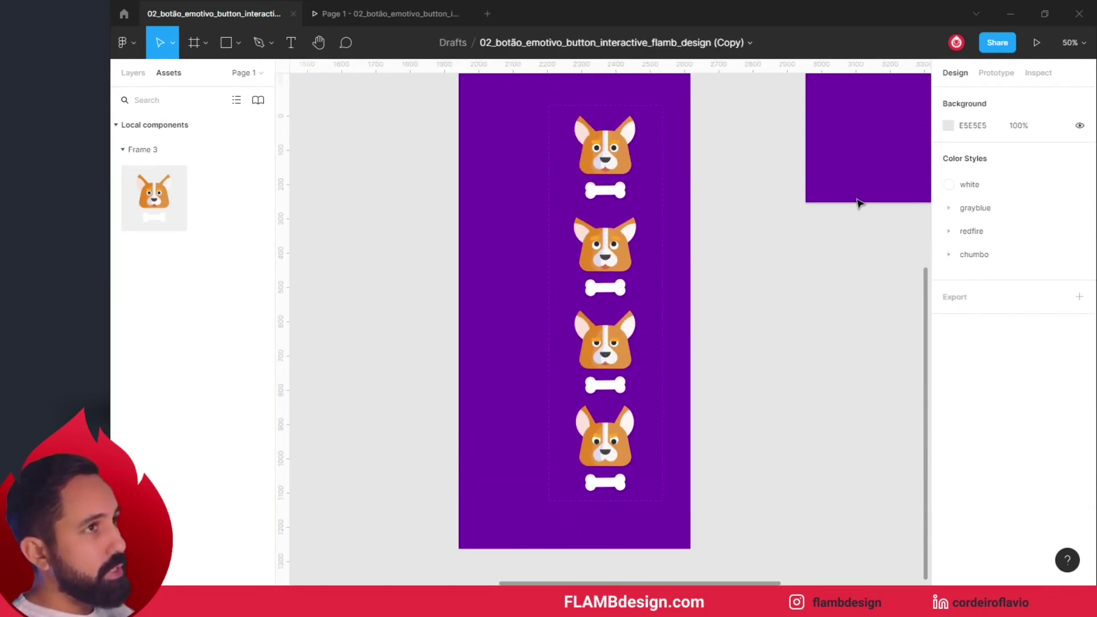
left_click(1003, 74)
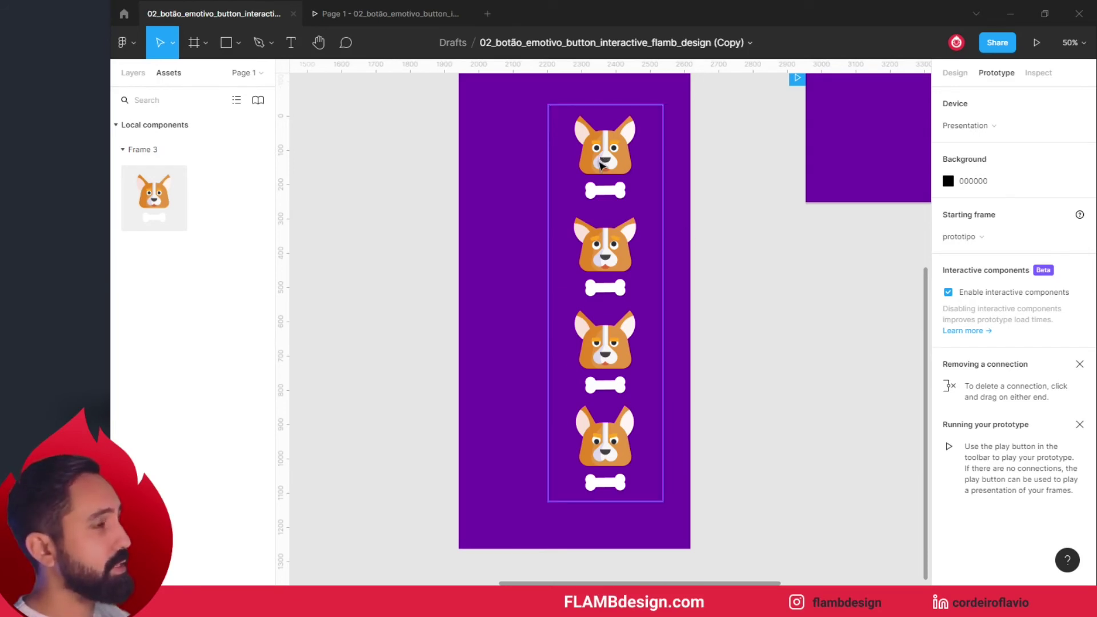
Step: Connect the first variant's uppermost hotspot strip, across the ears, to the second variant with a While hovering trigger
scroll(739, 275, "up", 1)
scroll(669, 249, "up", 1)
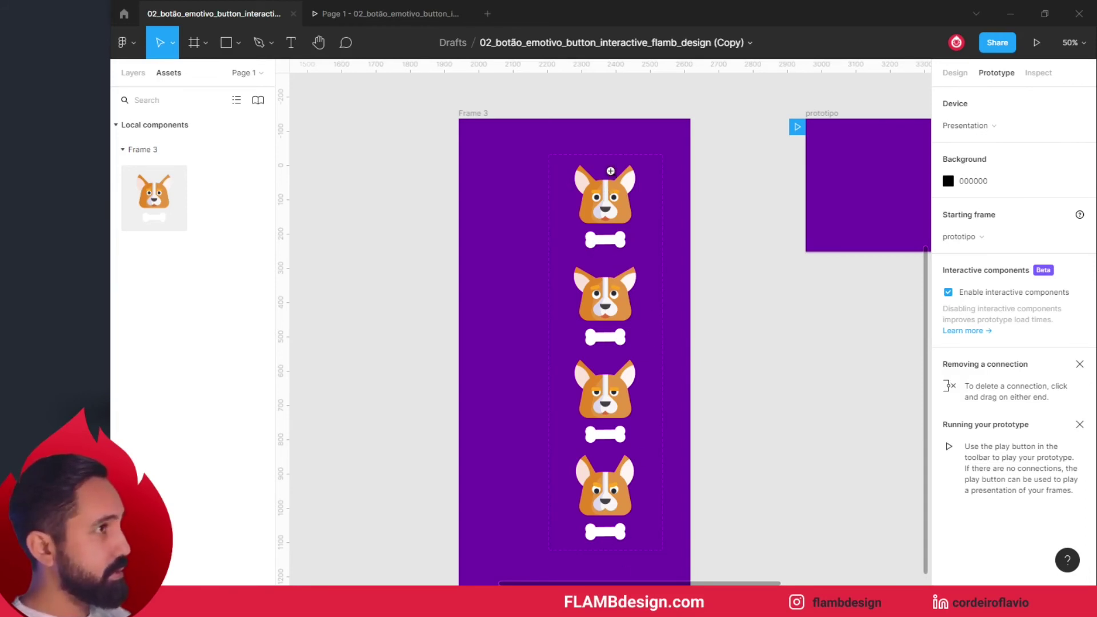
scroll(600, 167, "up", 3)
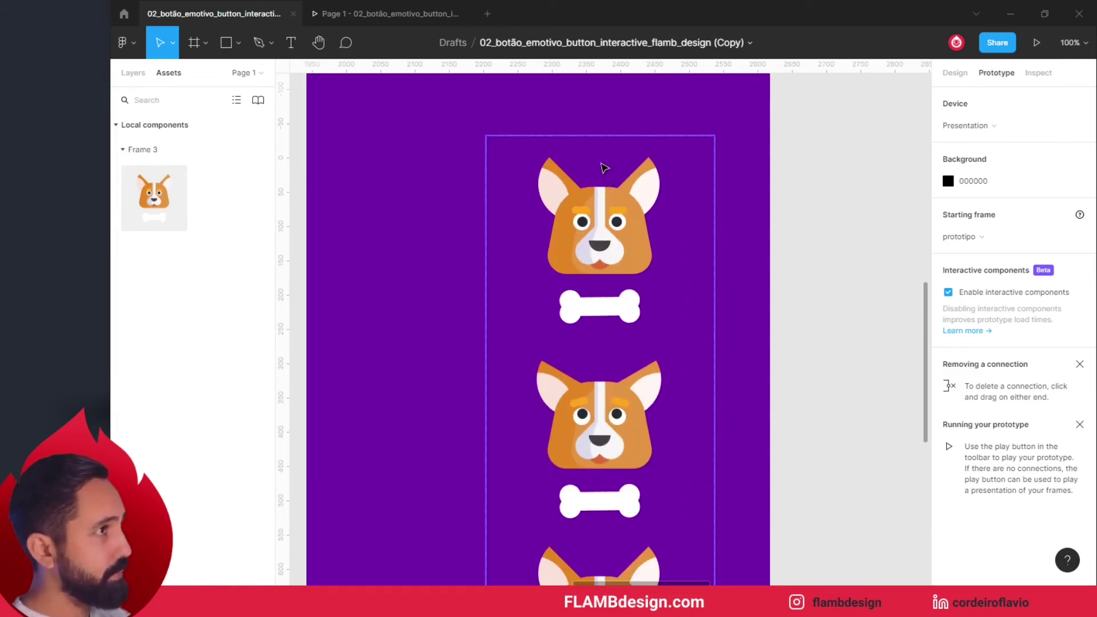
left_click(602, 166)
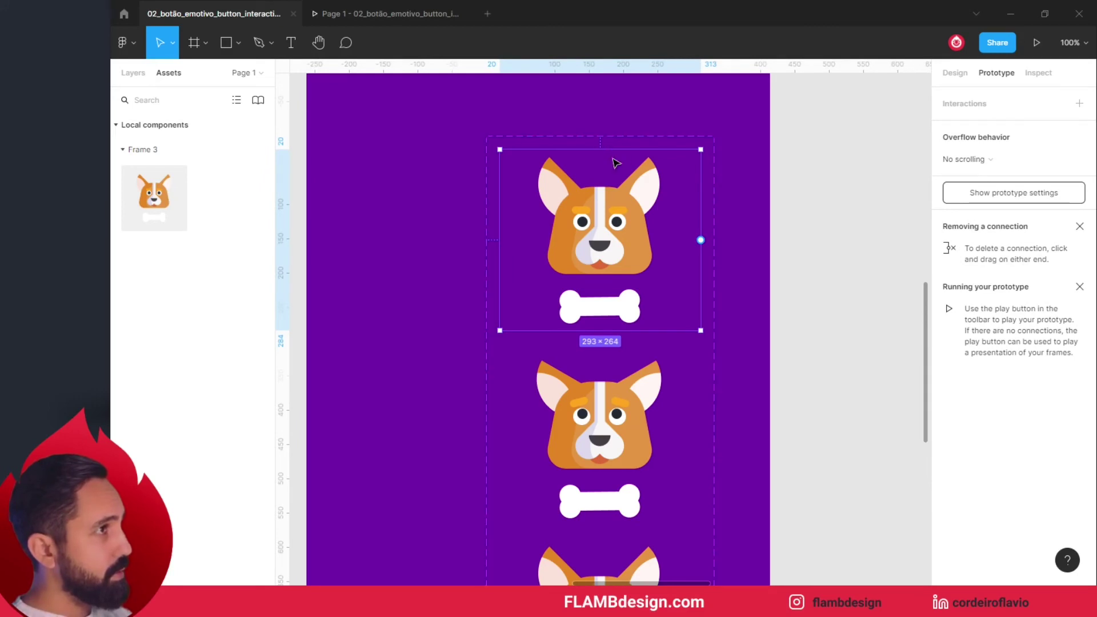
key("Return")
left_click(615, 166)
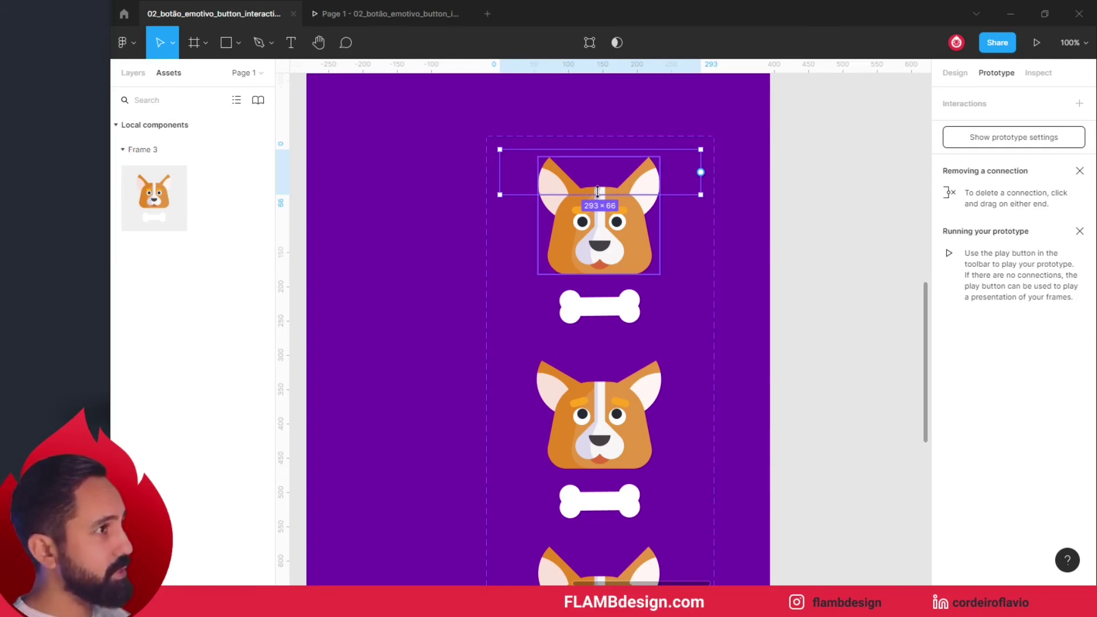
scroll(598, 191, "down", 1)
left_click_drag(707, 172, 624, 360)
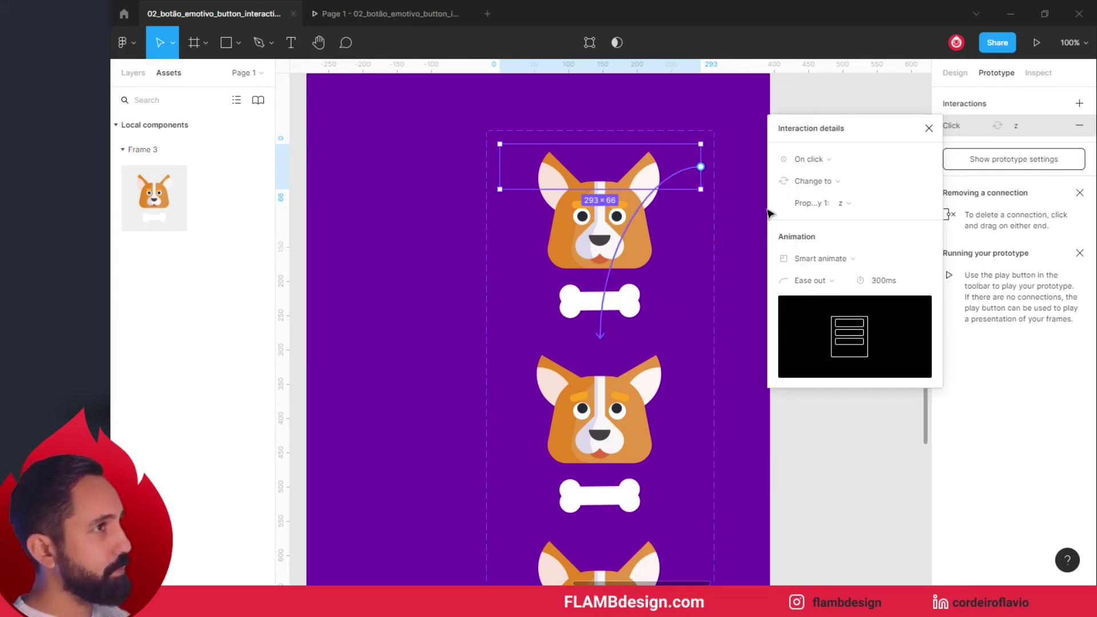
left_click(821, 163)
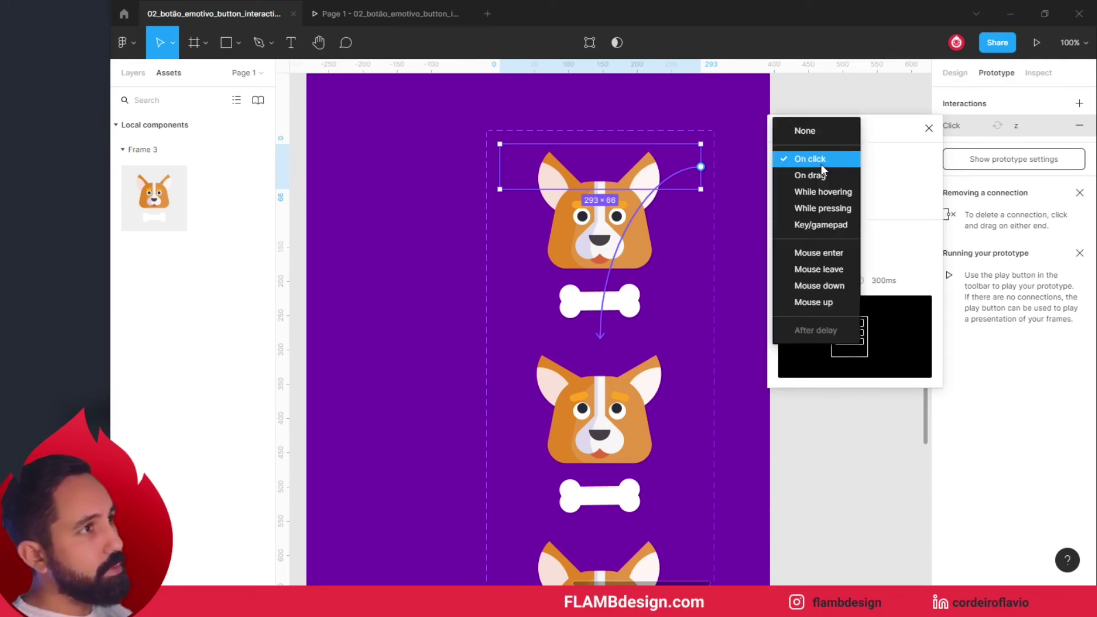
left_click(822, 194)
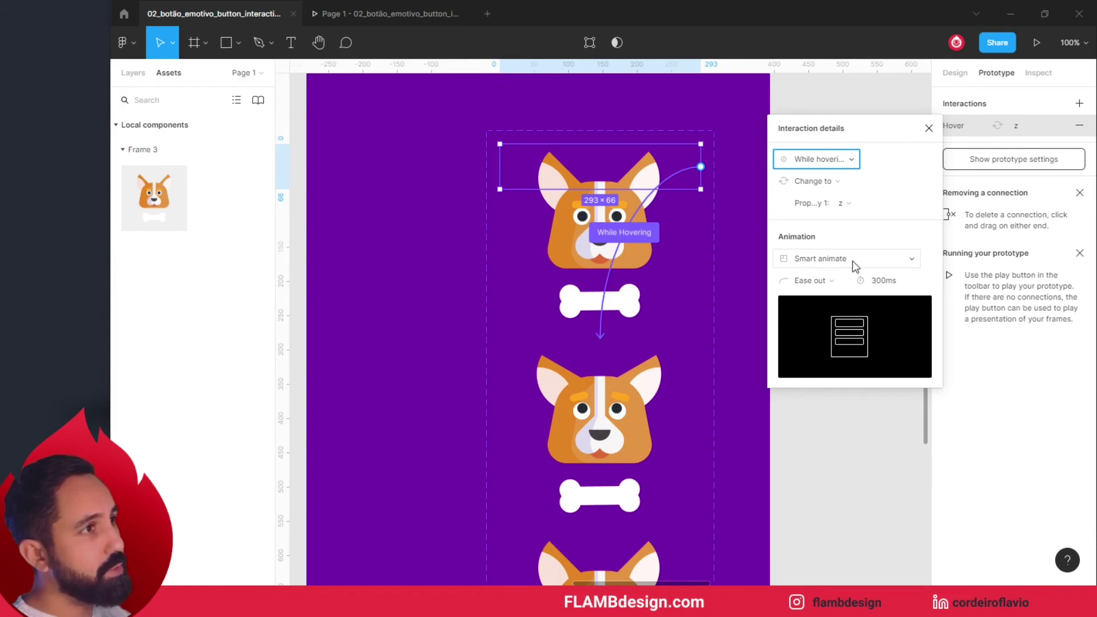
Step: Switch the ear-strip interaction's animation to Instant and back to Smart animate
left_click(822, 260)
left_click(824, 223)
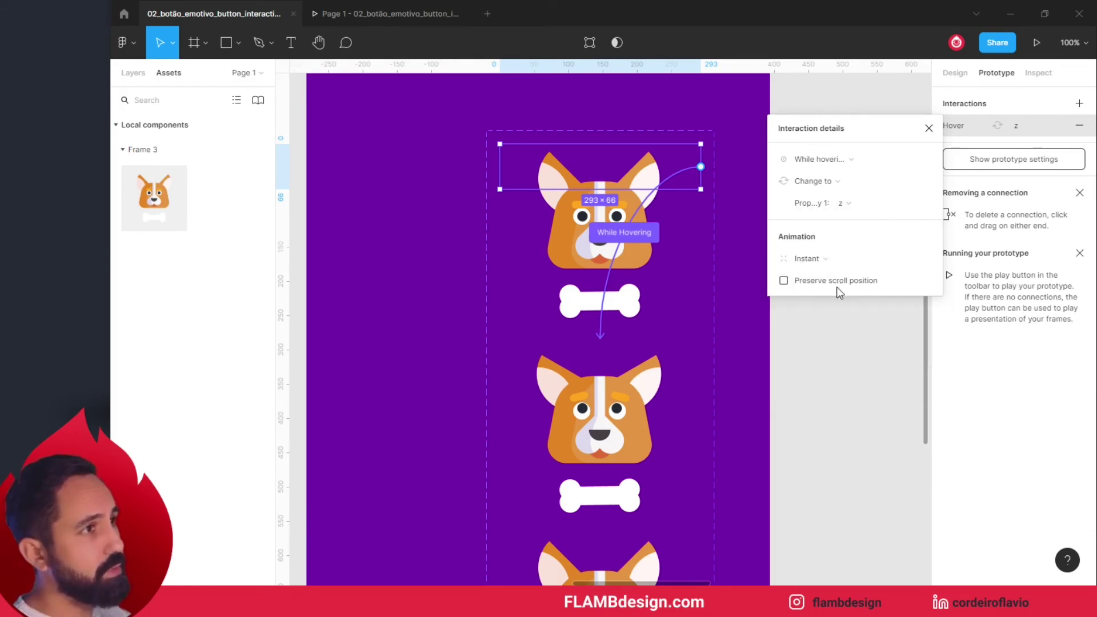
left_click(832, 260)
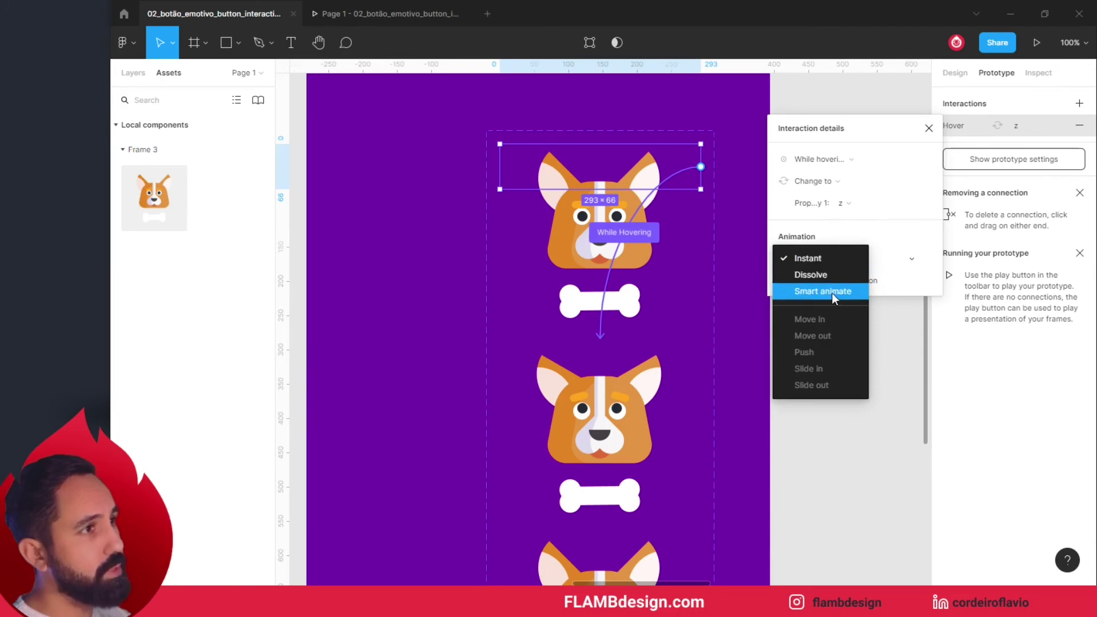
left_click(832, 293)
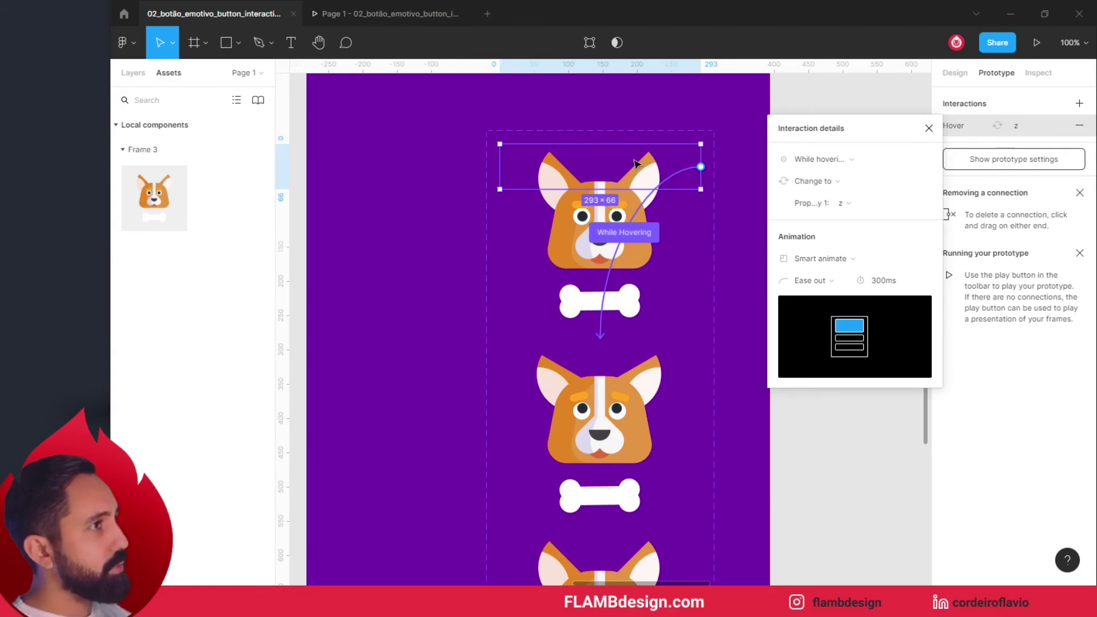
Step: Connect the first variant's hotspot strip across the muzzle to the third variant with a While hovering trigger
left_click_drag(634, 164, 690, 221)
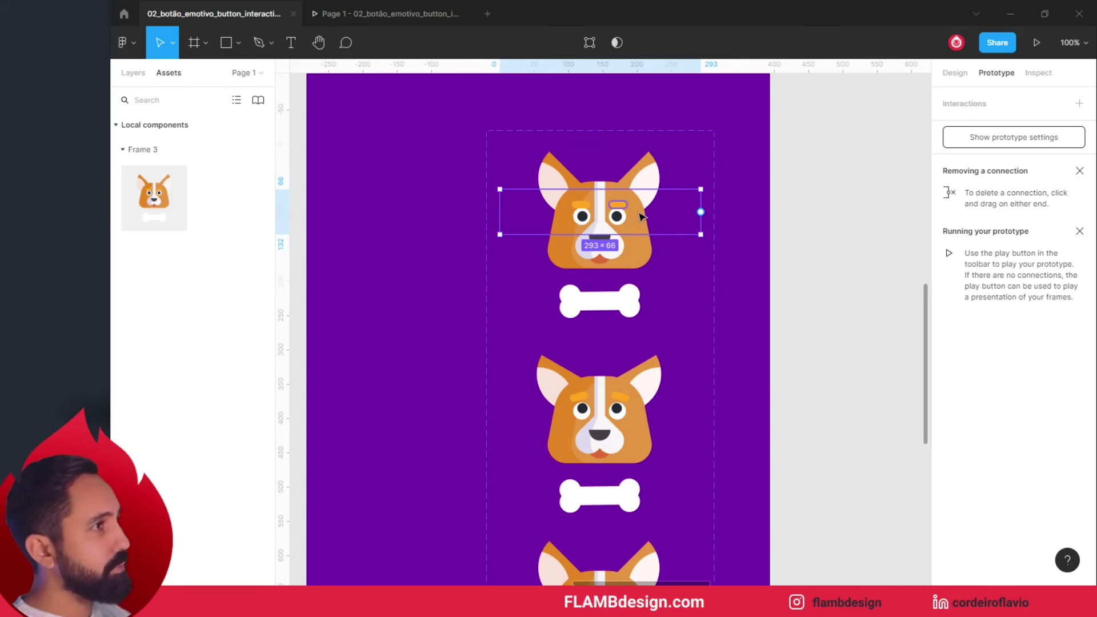
left_click_drag(662, 221, 693, 265)
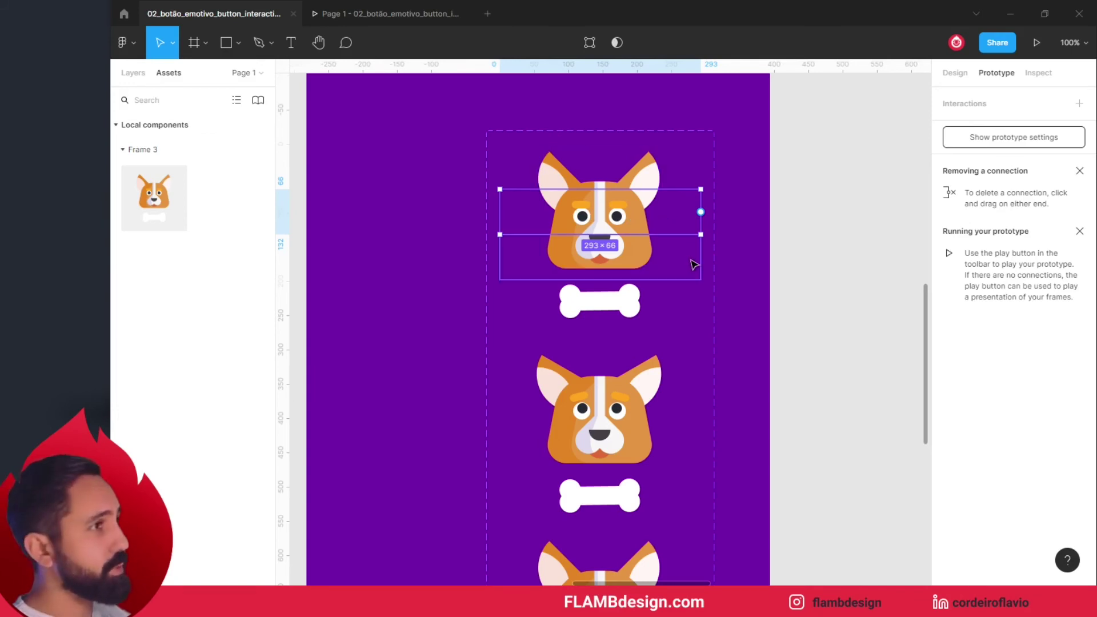
scroll(694, 256, "down", 1)
scroll(692, 262, "down", 2)
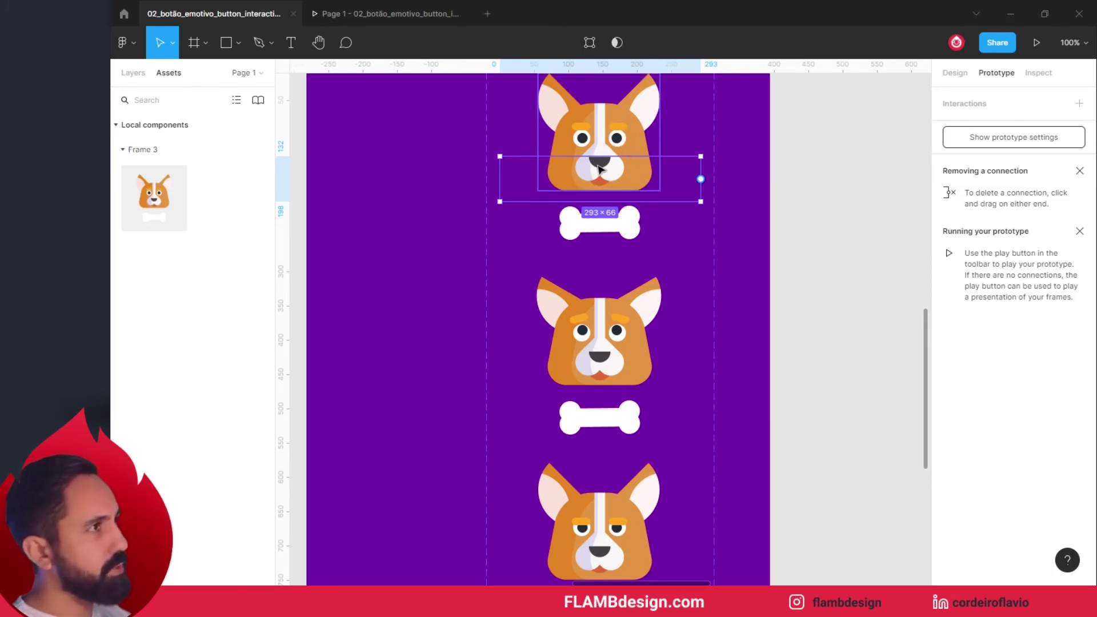
scroll(685, 191, "down", 1)
scroll(682, 187, "down", 1)
left_click_drag(701, 168, 601, 477)
scroll(628, 342, "down", 5)
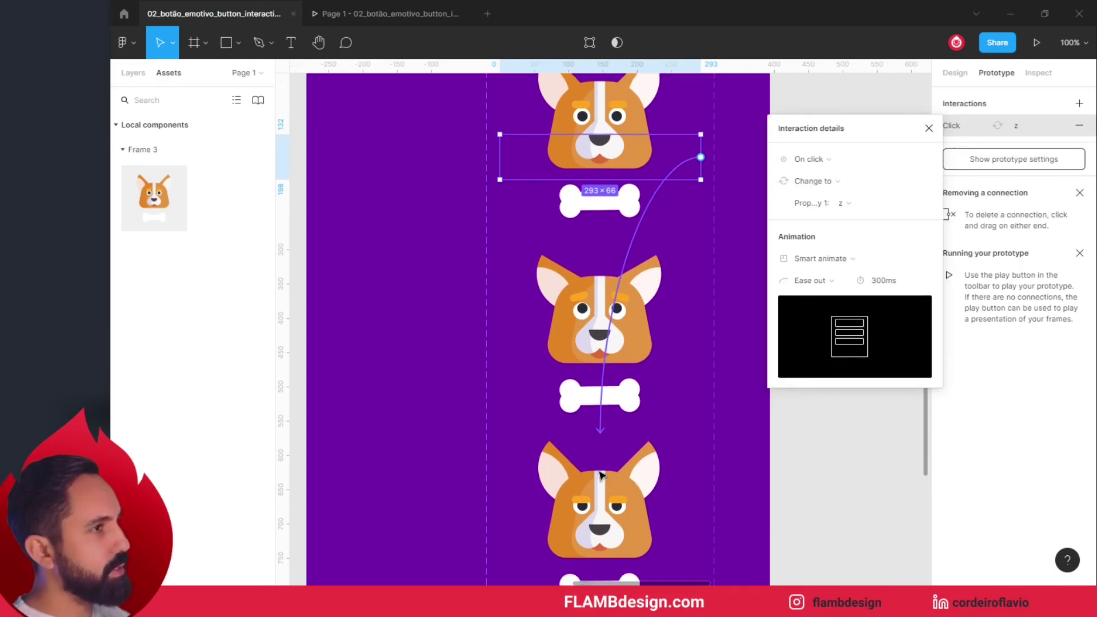
left_click(819, 162)
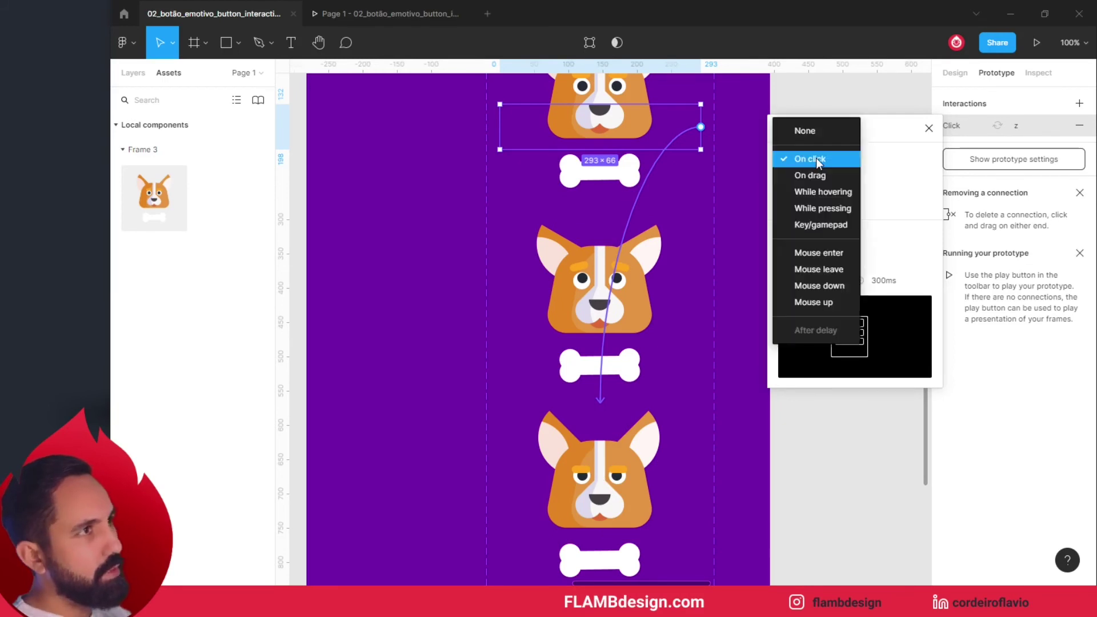
left_click(815, 194)
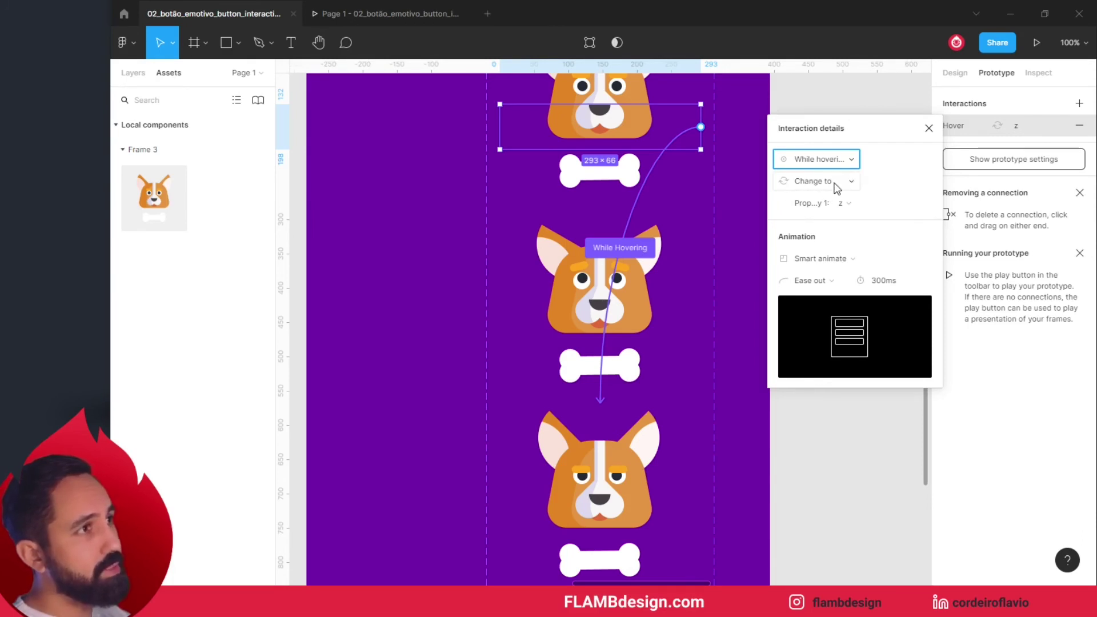
scroll(738, 391, "down", 1)
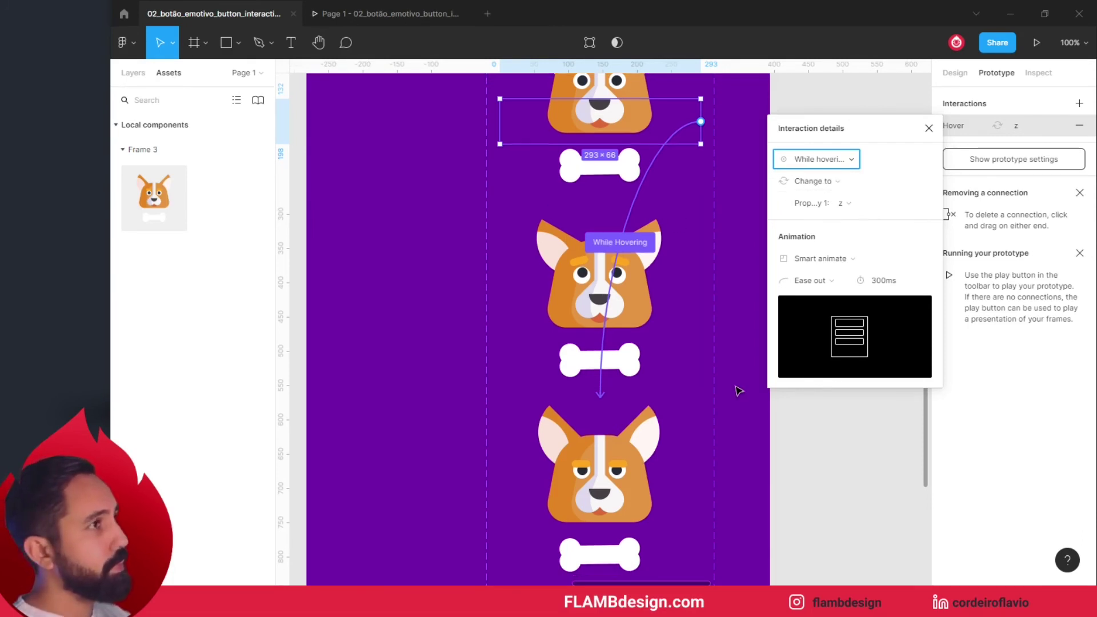
Step: Connect the first variant's hotspot strip over the bone to the fourth variant with a While hovering trigger
scroll(739, 390, "up", 3)
left_click(613, 200)
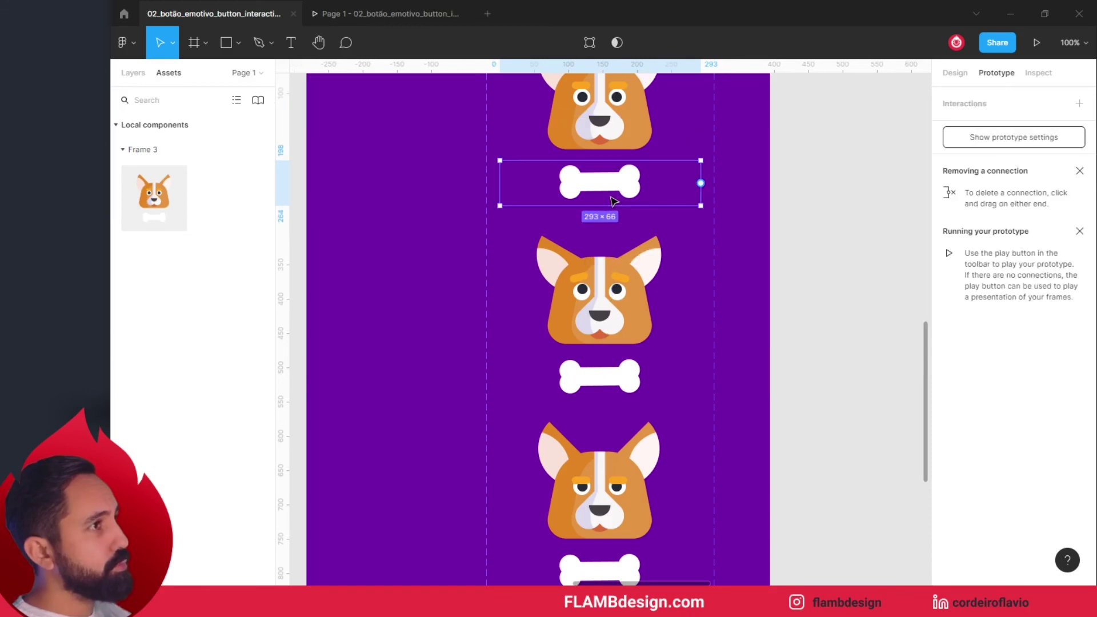
scroll(656, 201, "down", 5)
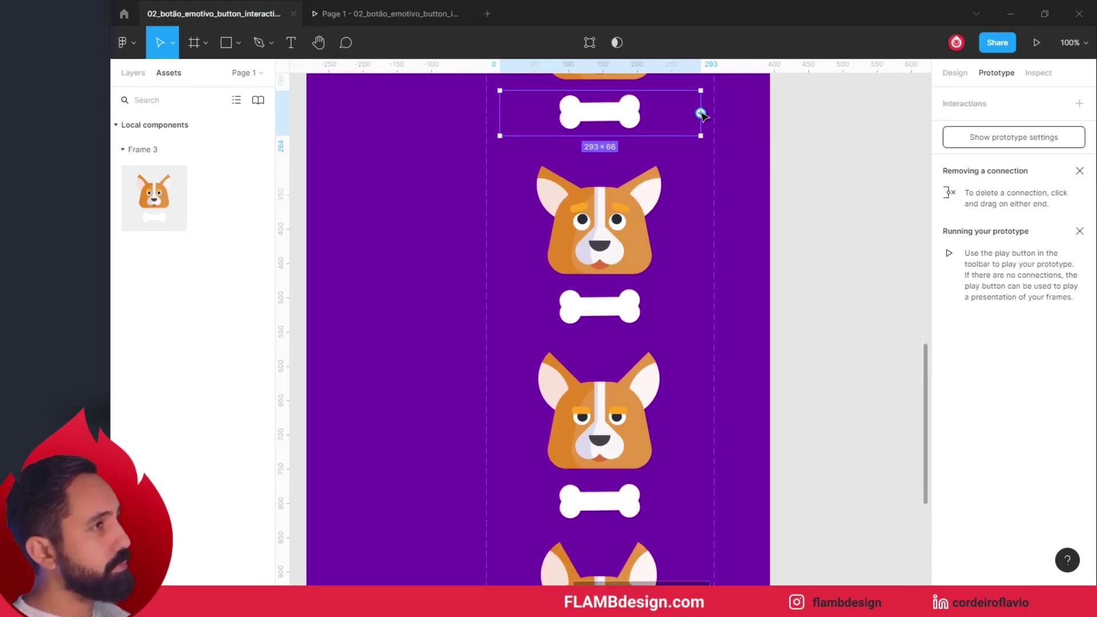
left_click_drag(701, 114, 677, 571)
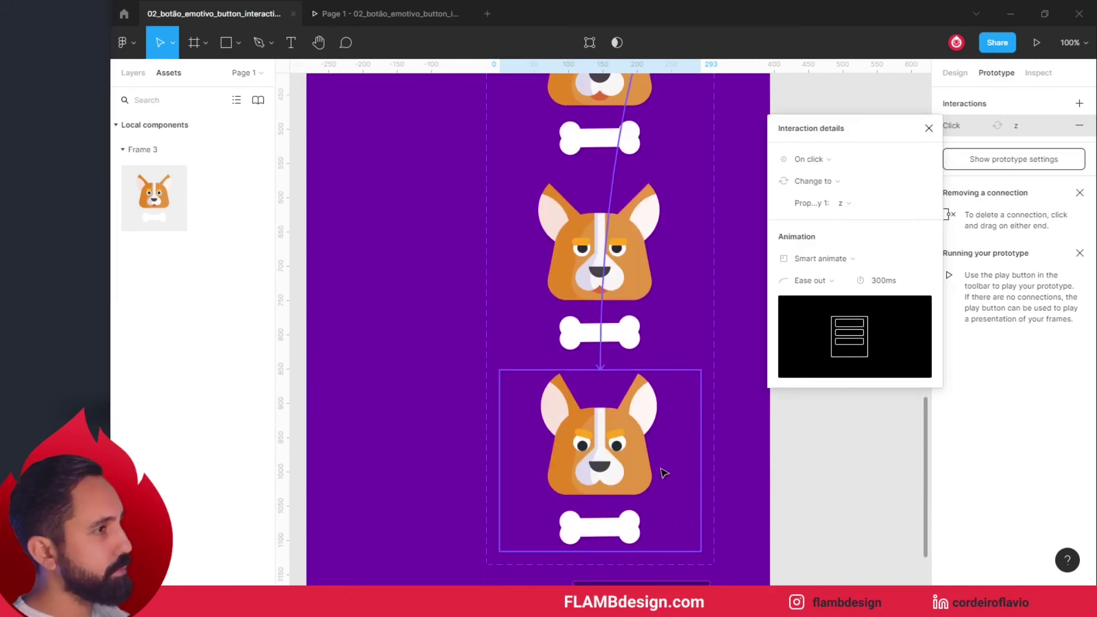
scroll(661, 429, "down", 1)
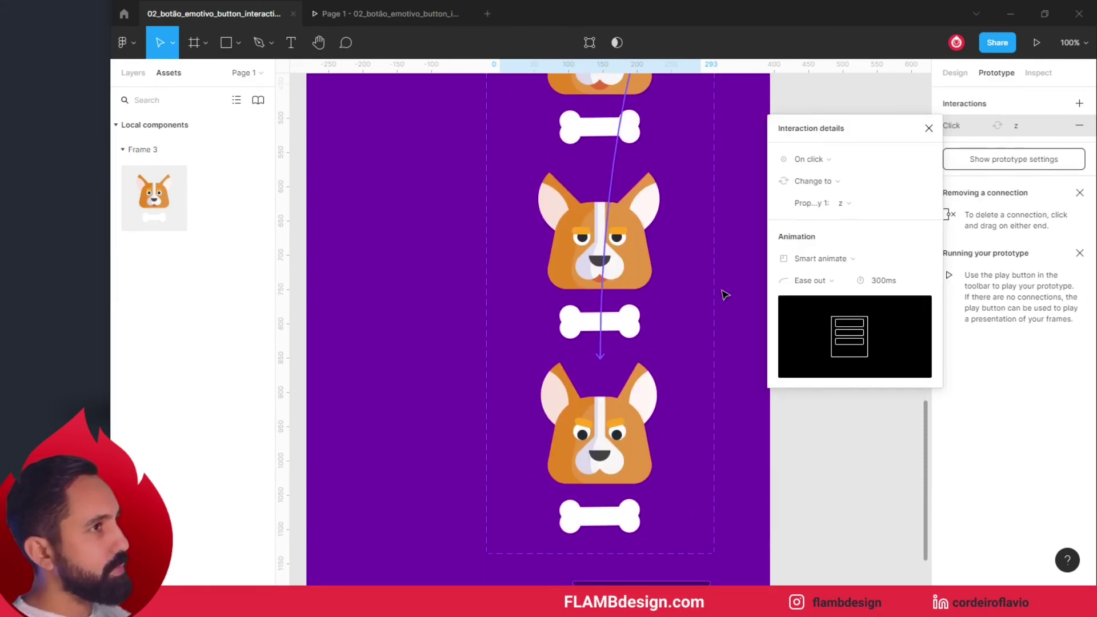
left_click(810, 158)
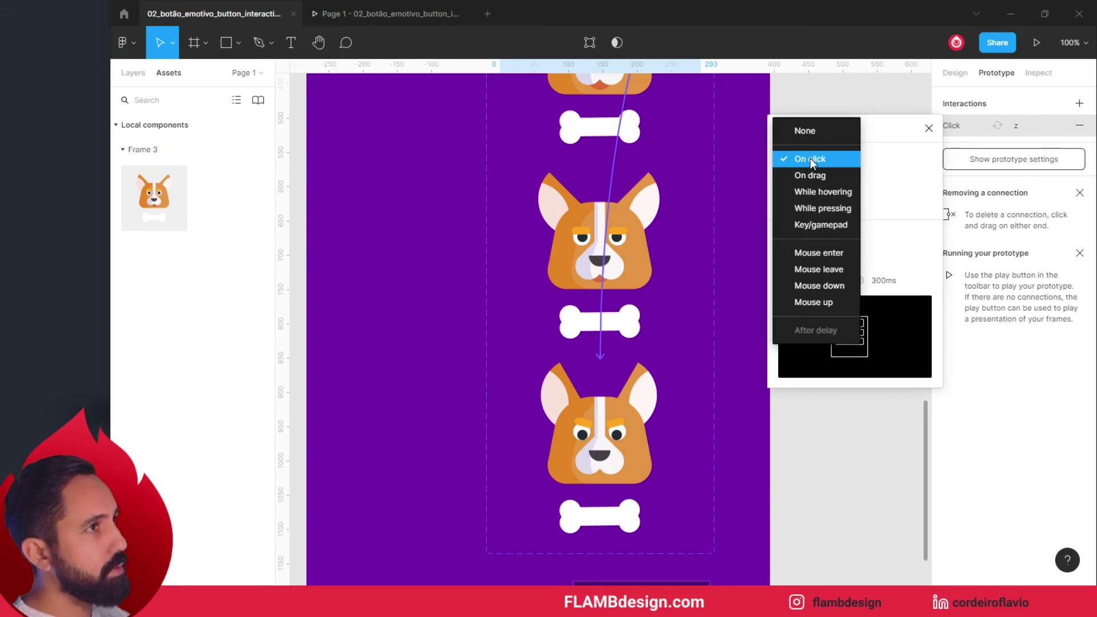
left_click(811, 192)
Step: Clear the selection and review the hover connections running from the first variant to the other three
scroll(737, 337, "up", 3)
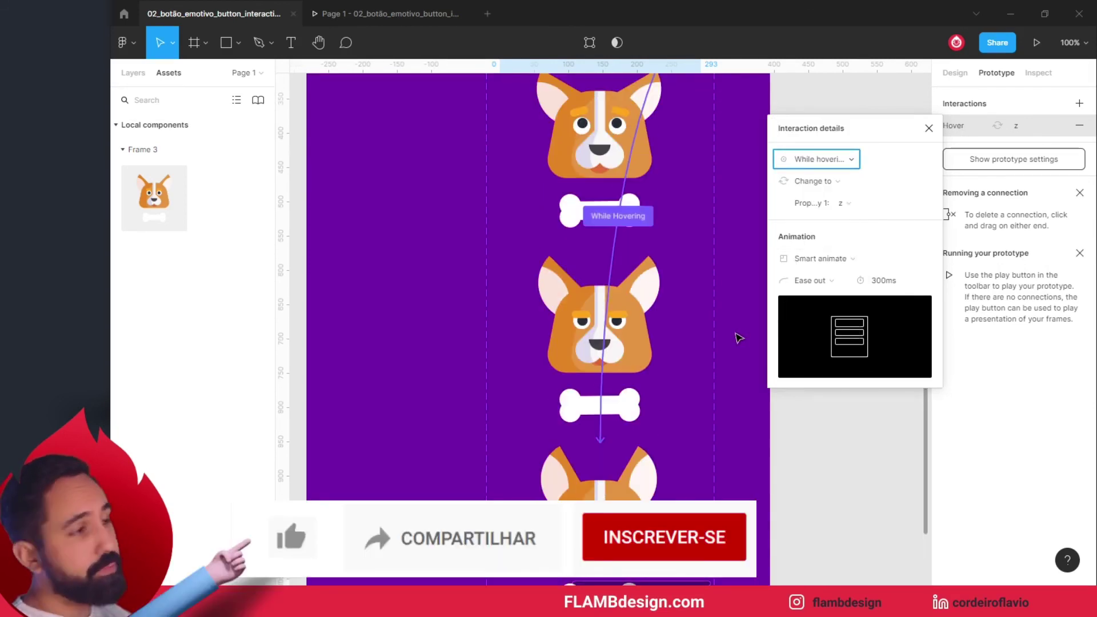
scroll(737, 338, "up", 8)
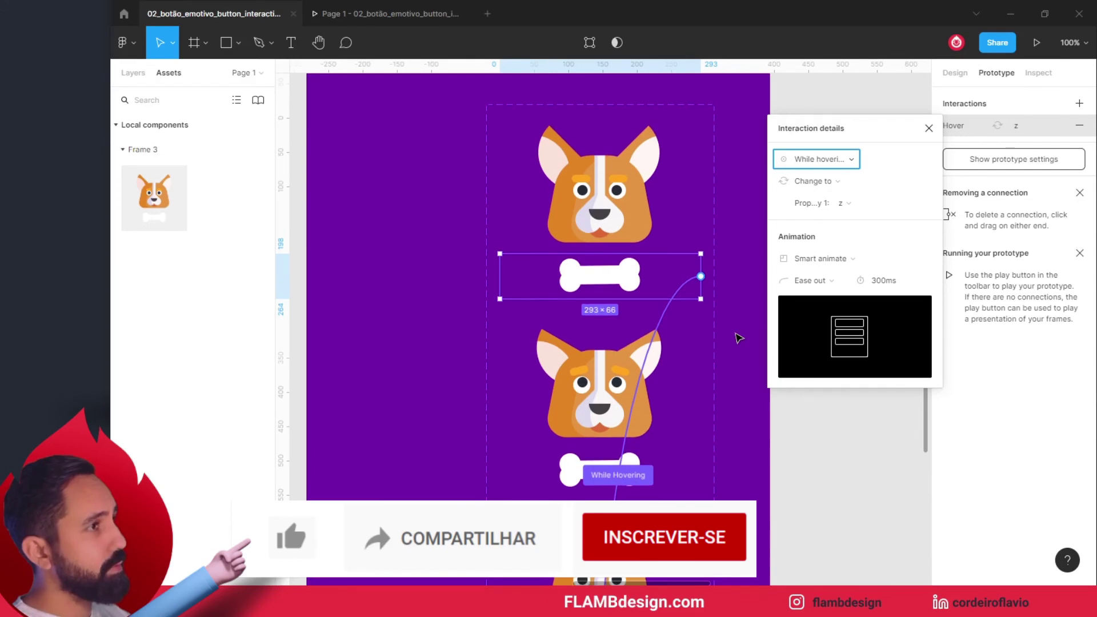
scroll(747, 250, "up", 1)
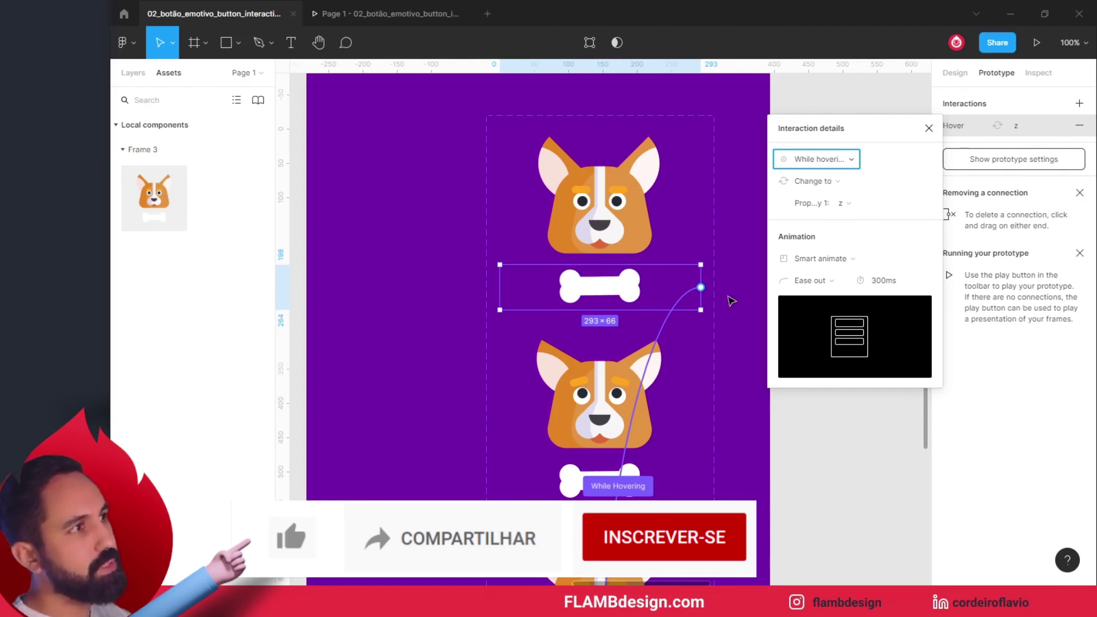
scroll(746, 317, "down", 1)
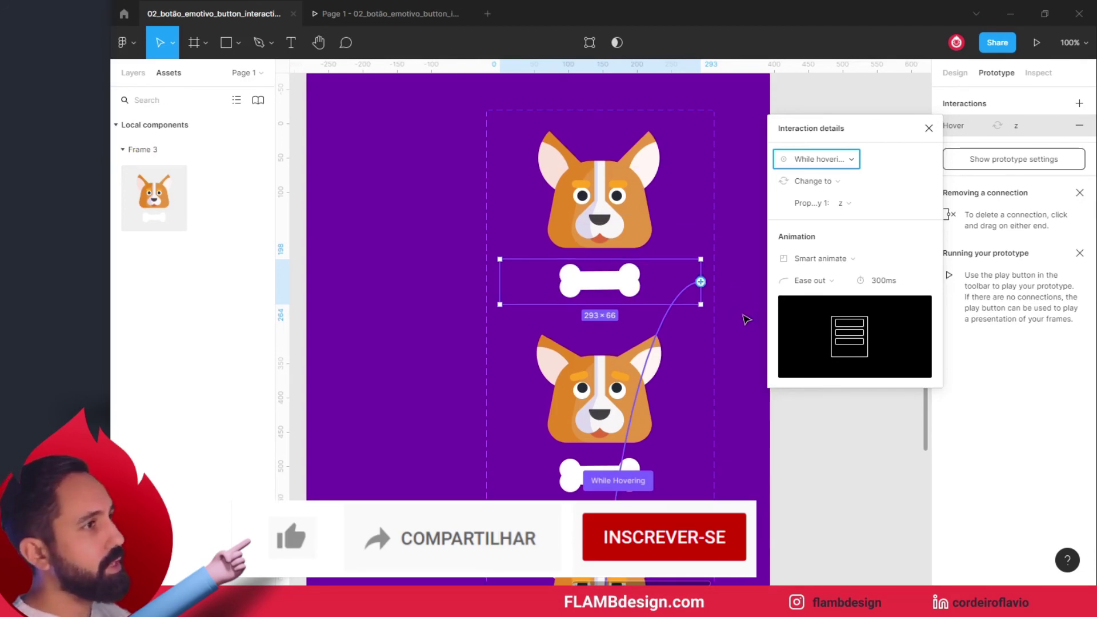
left_click(746, 317)
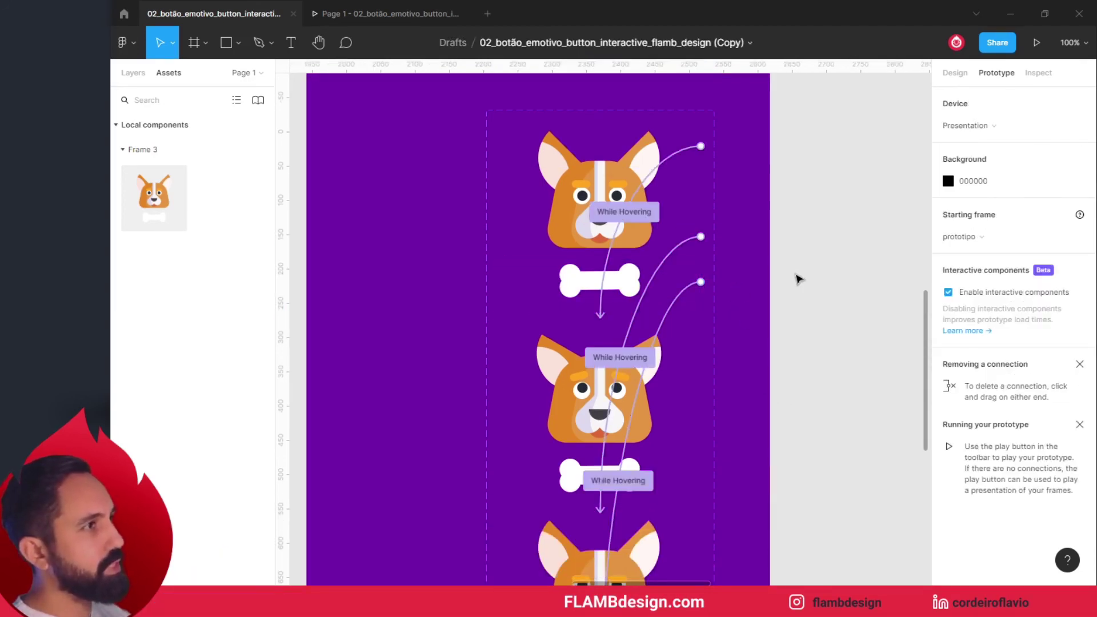
scroll(817, 270, "down", 5)
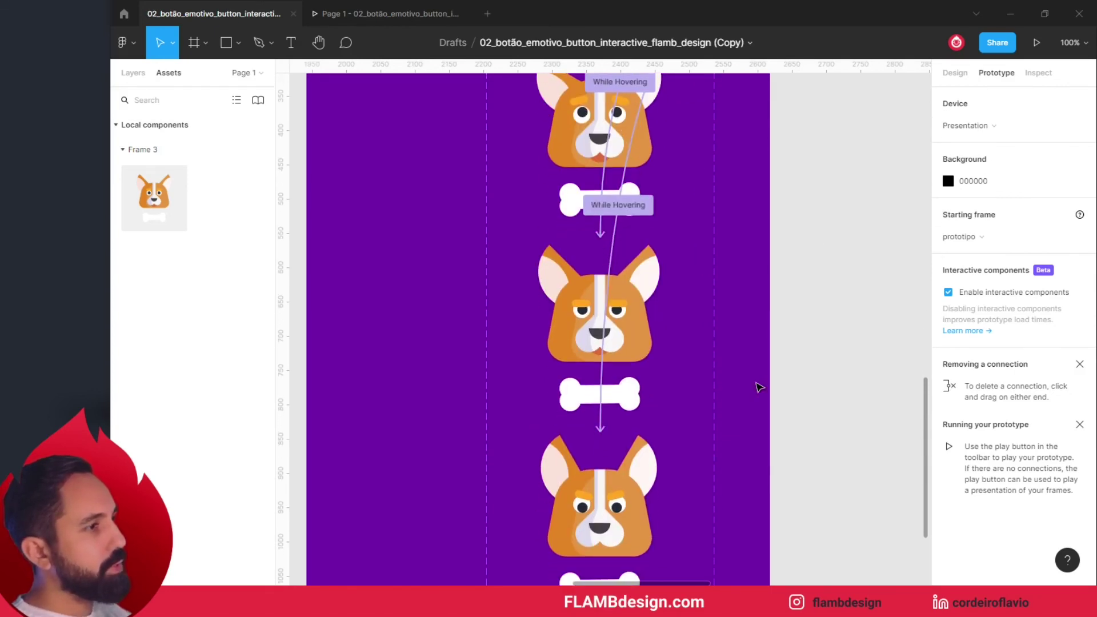
scroll(754, 202, "up", 4)
scroll(754, 201, "up", 3)
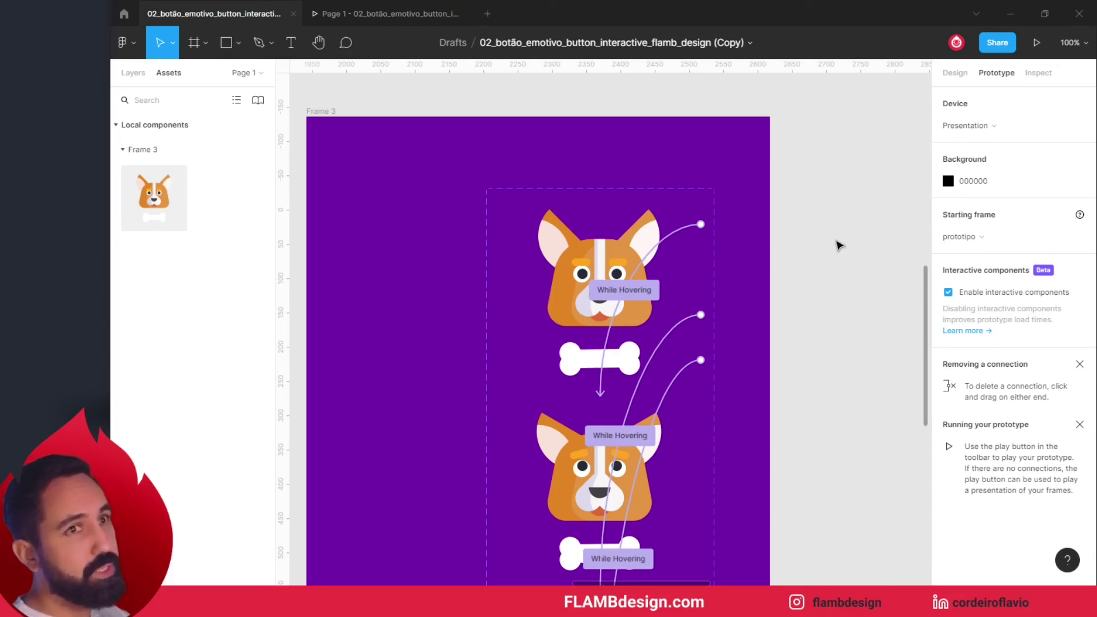
scroll(838, 245, "down", 2)
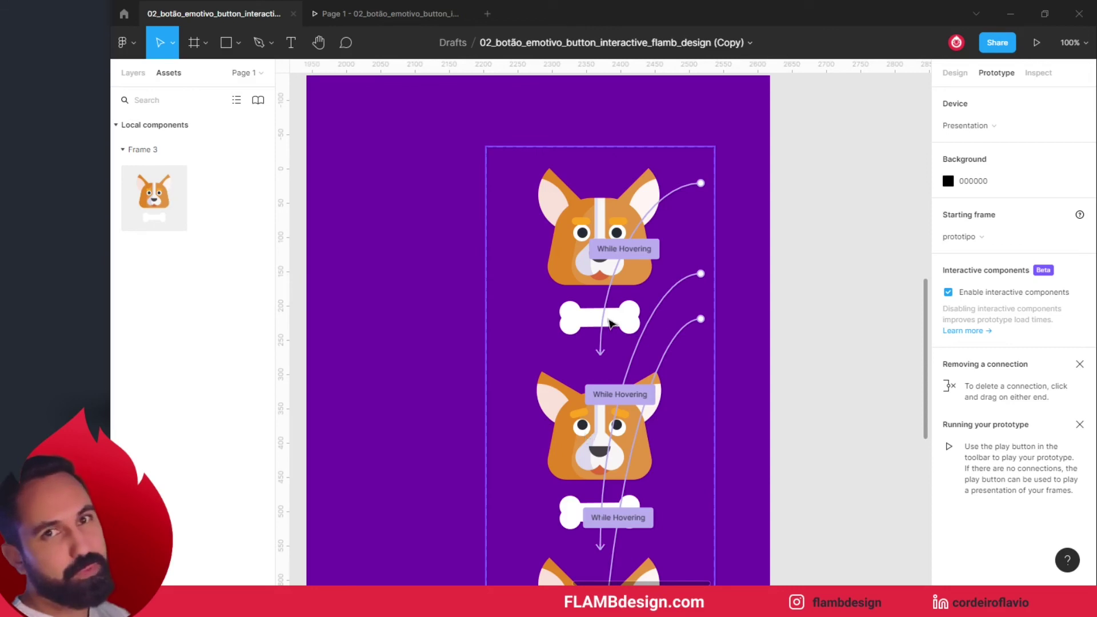
scroll(849, 278, "down", 1)
scroll(850, 278, "up", 1)
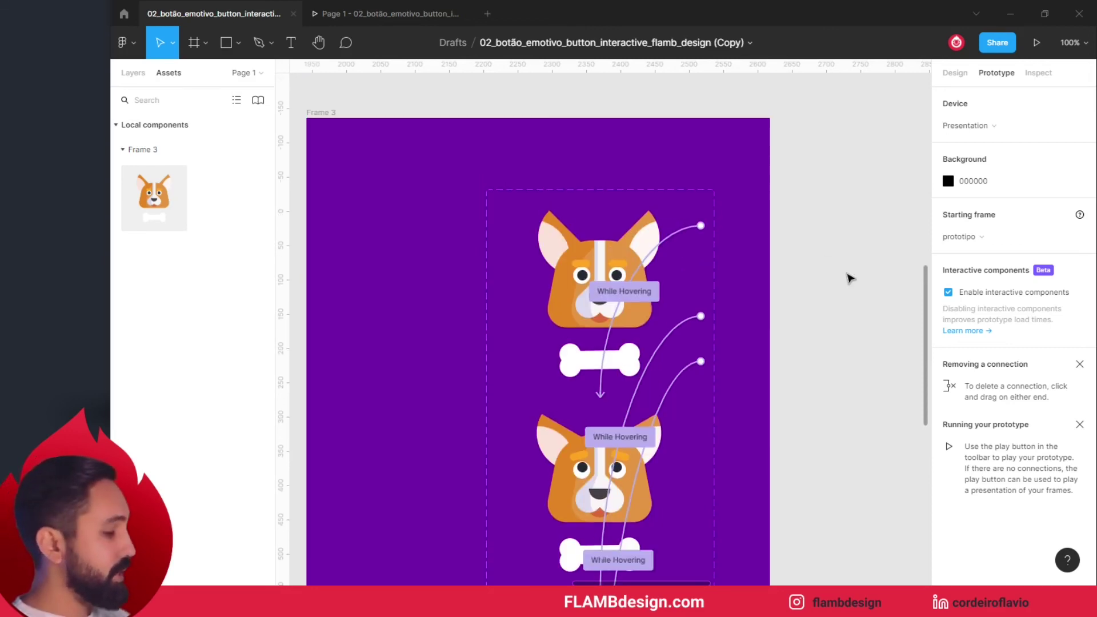
Step: Place an instance of the corgi component in the middle of the prototipo frame and open the running prototype preview
scroll(849, 278, "down", 1)
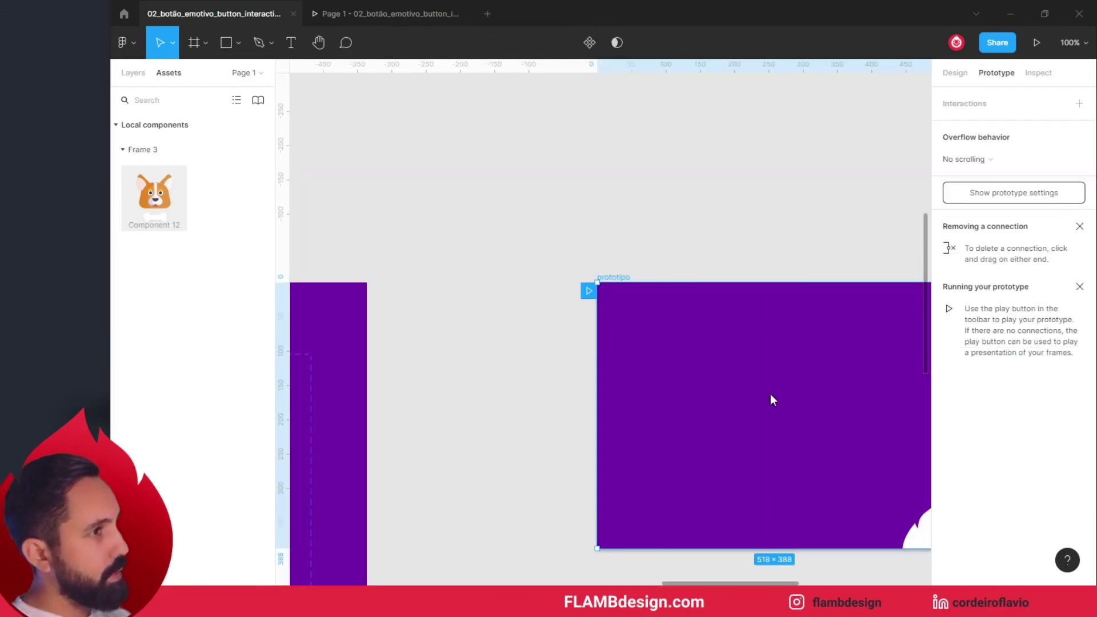
left_click_drag(770, 395, 823, 407)
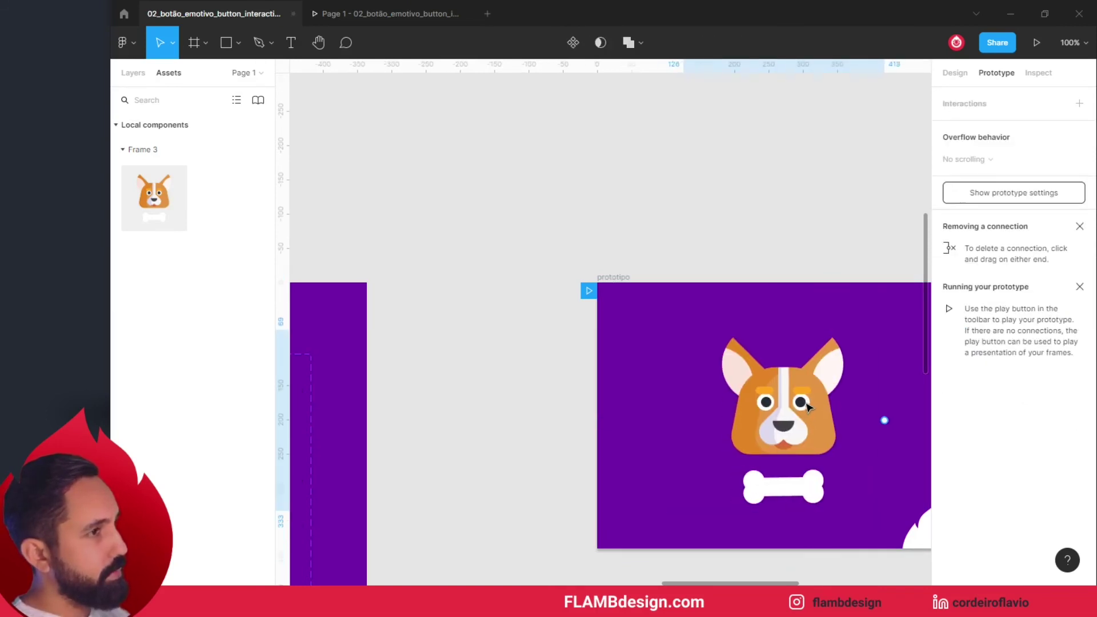
left_click(710, 226)
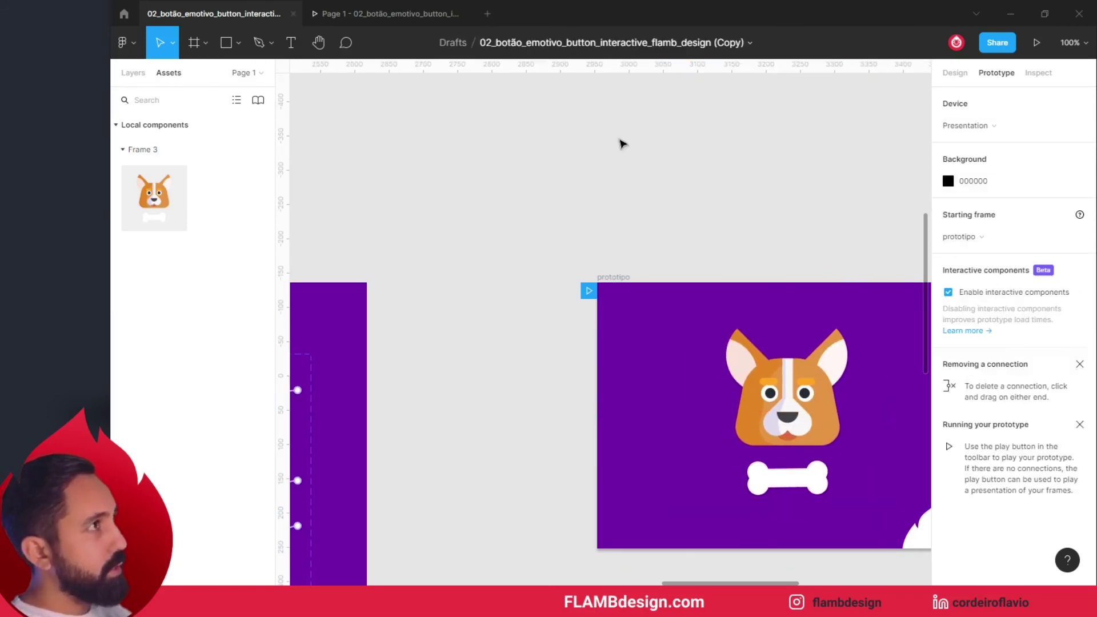
left_click(386, 19)
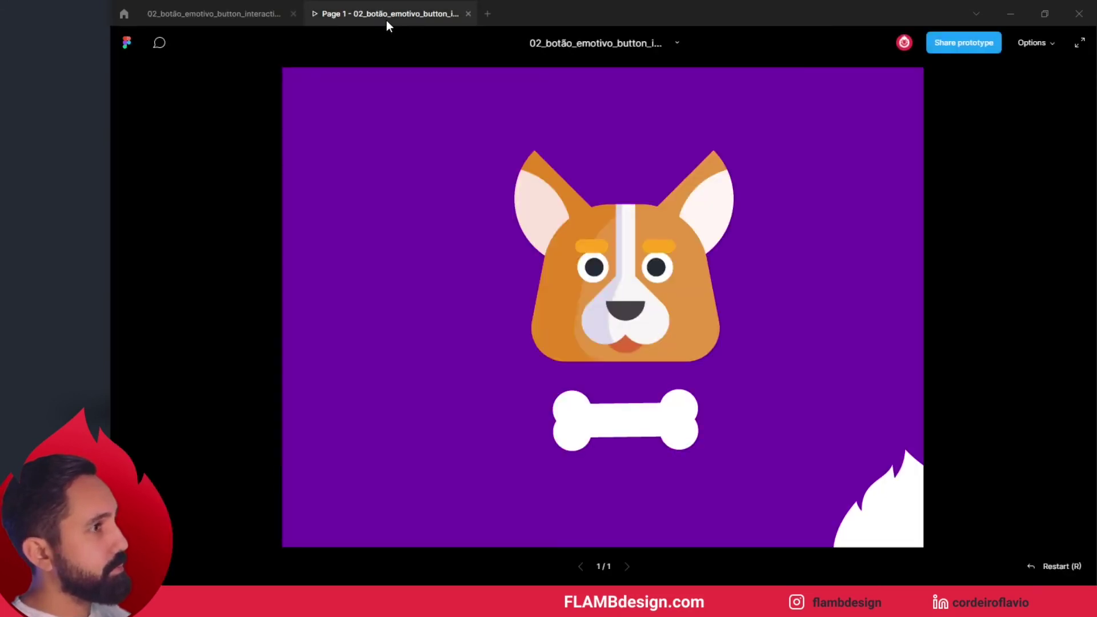